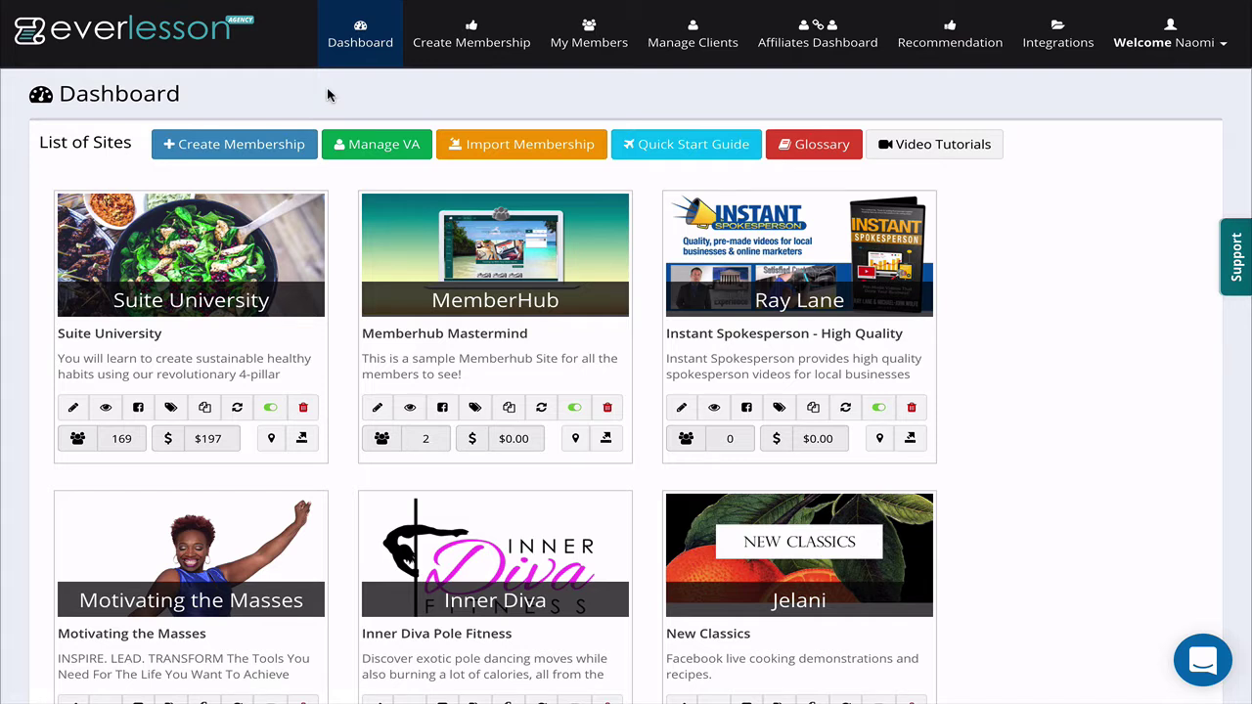
Start a new membership named 'Everlesson 101'
left_click(234, 144)
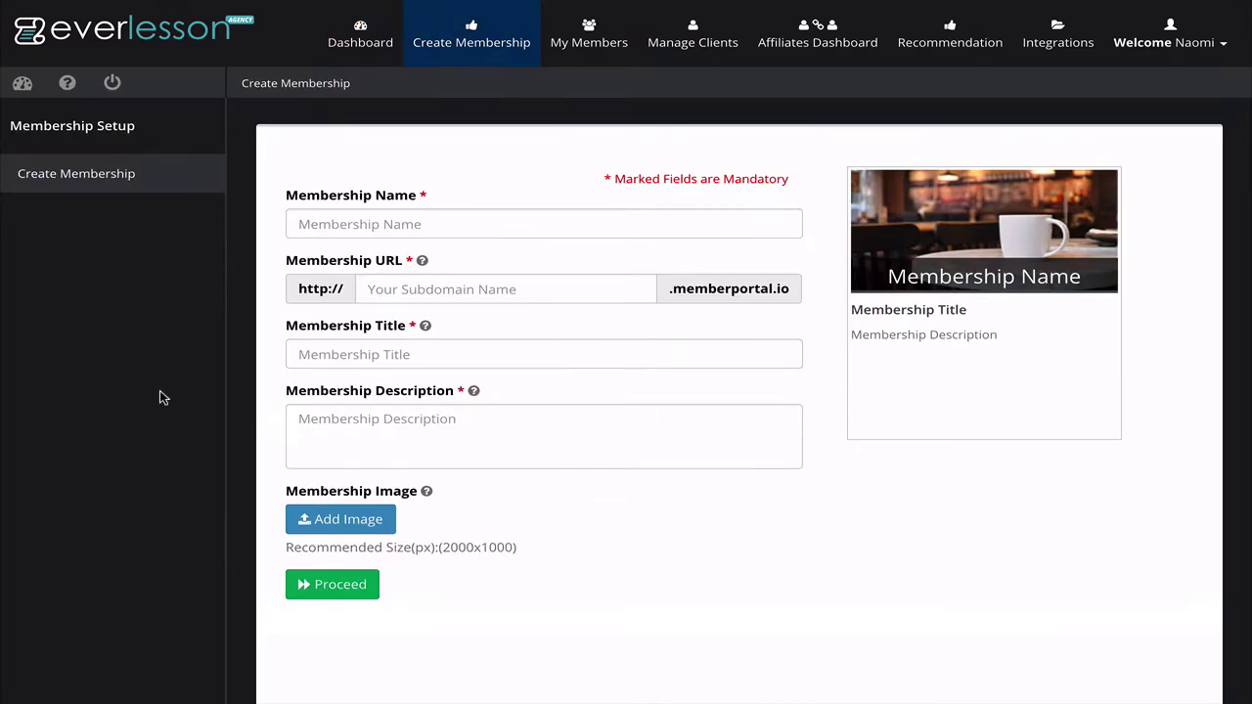
left_click(425, 221)
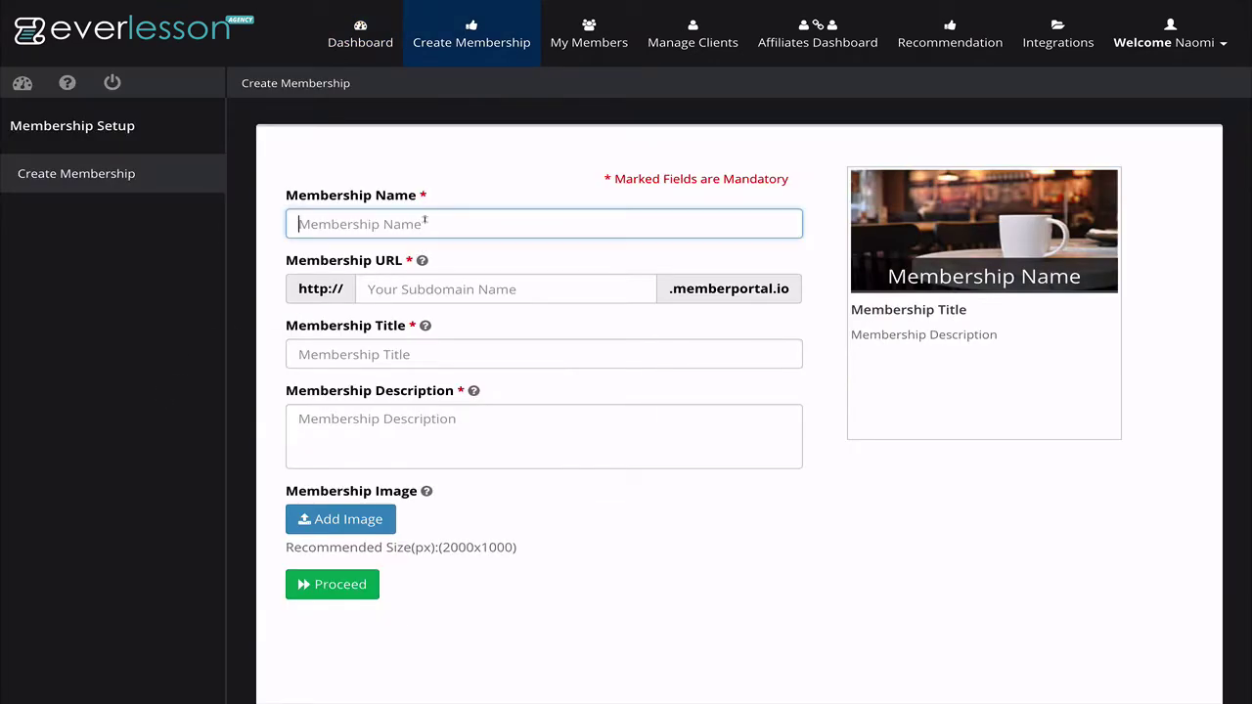
type("EVER")
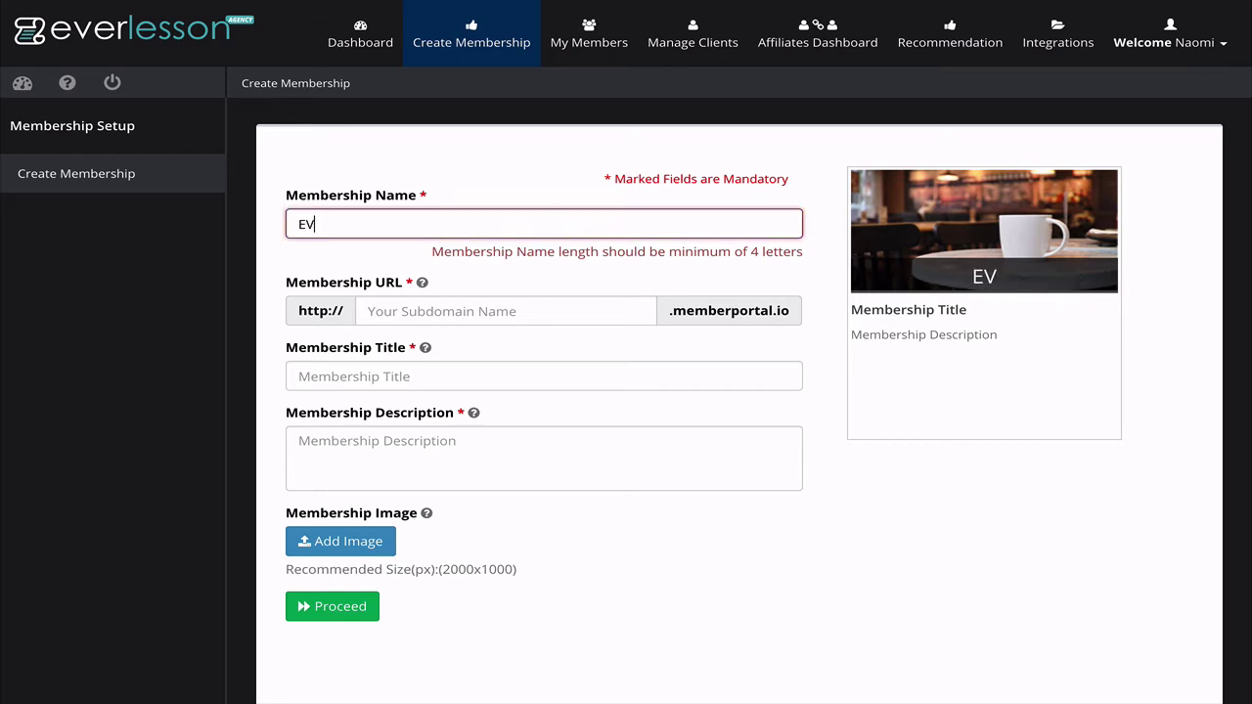
key("BackSpace")
key("BackSpace")
key("BackSpace")
type("verlesson 101")
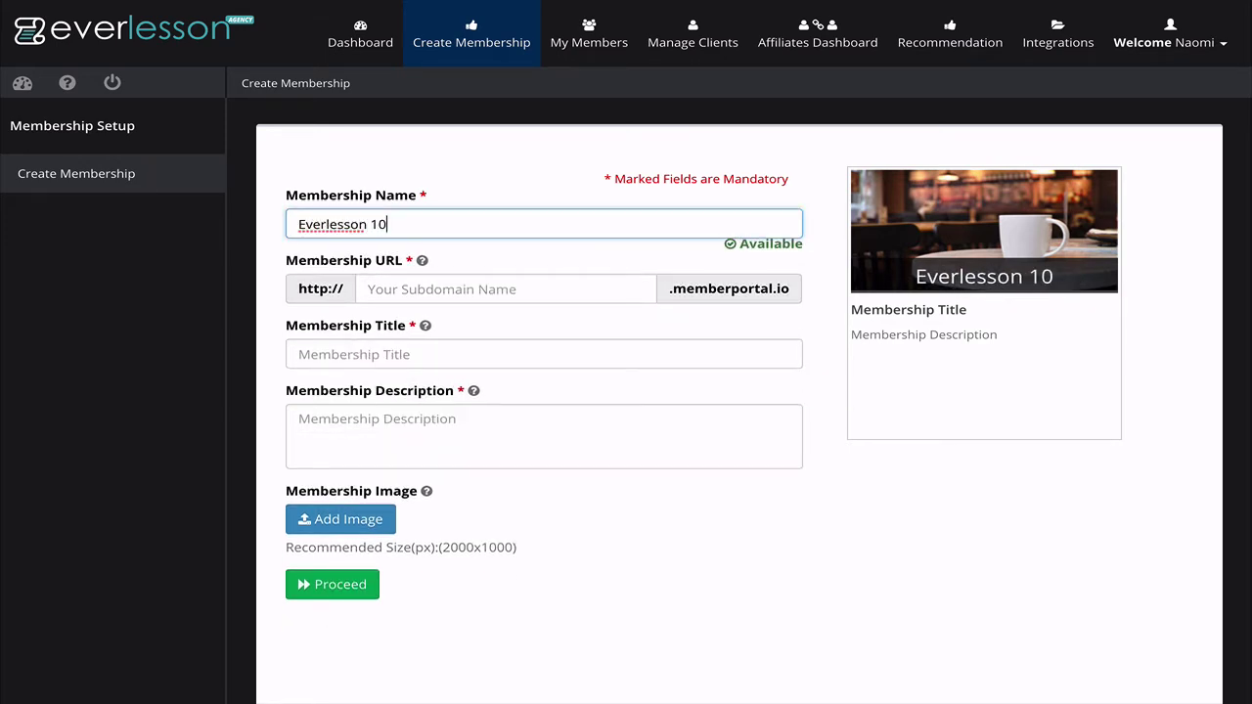
Enter subdomain everlesson101 and title 'Everlesson 101', then paste in the description
left_click(368, 289)
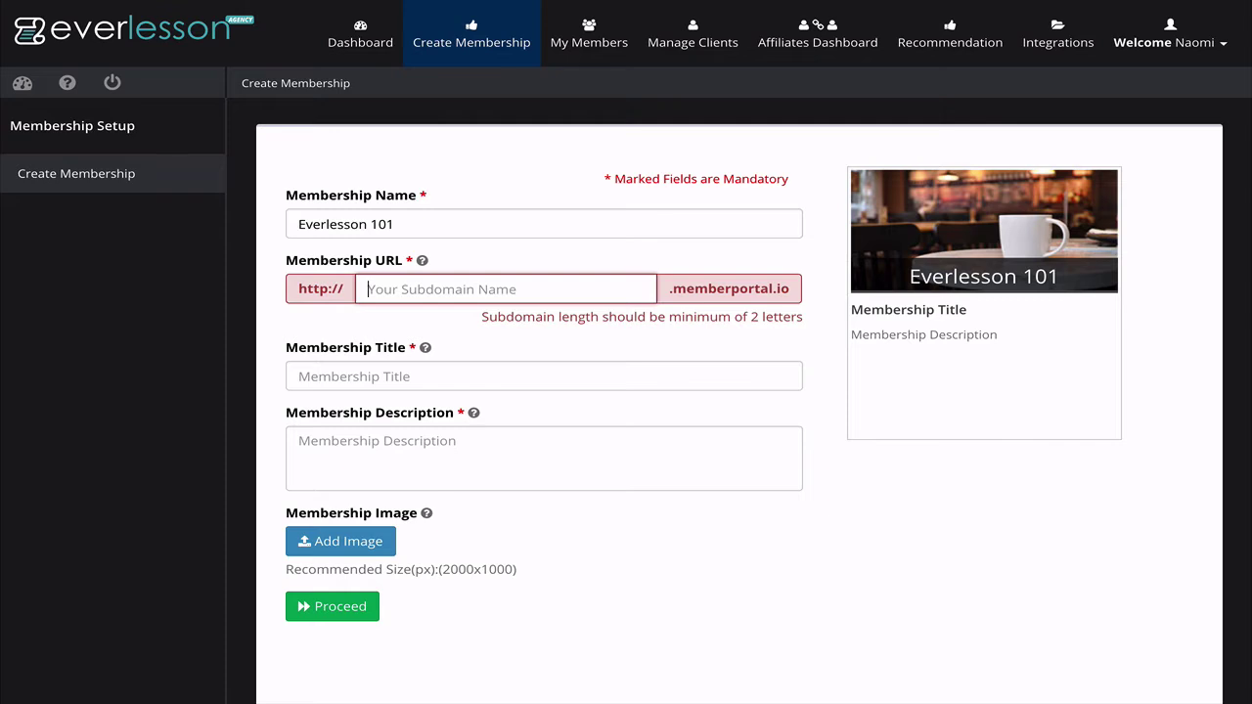
type("everlesson")
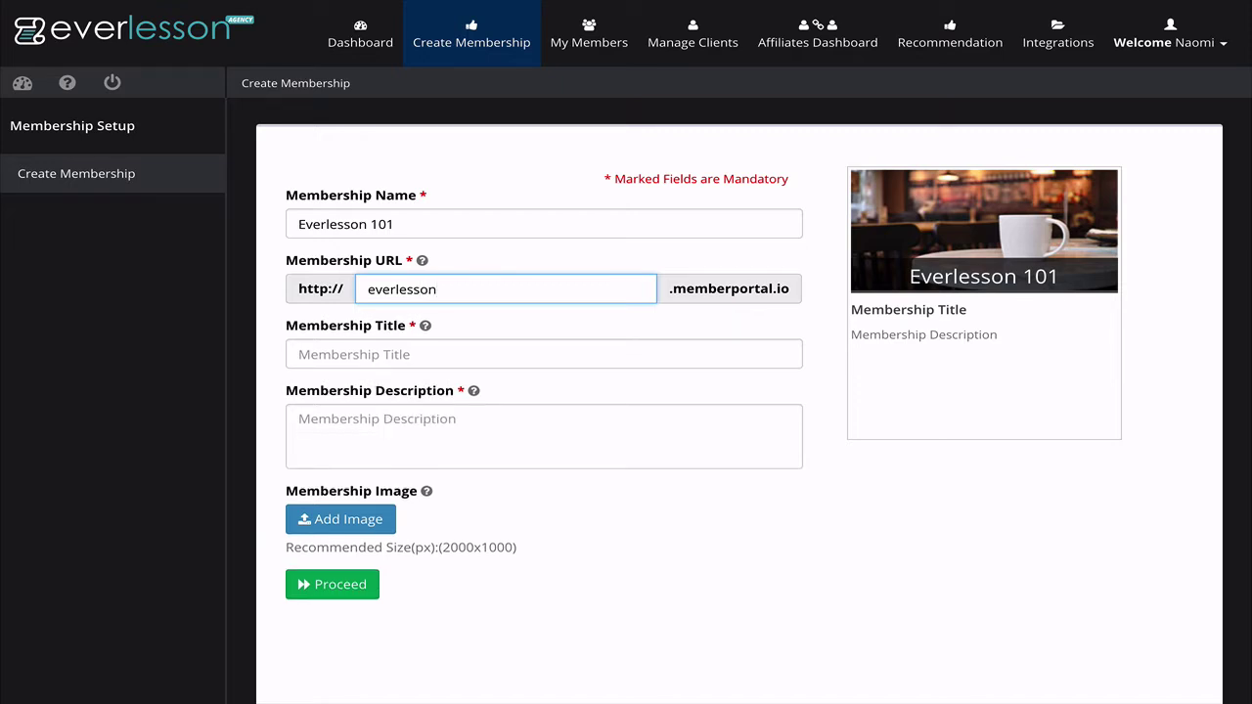
type("101")
left_click(299, 354)
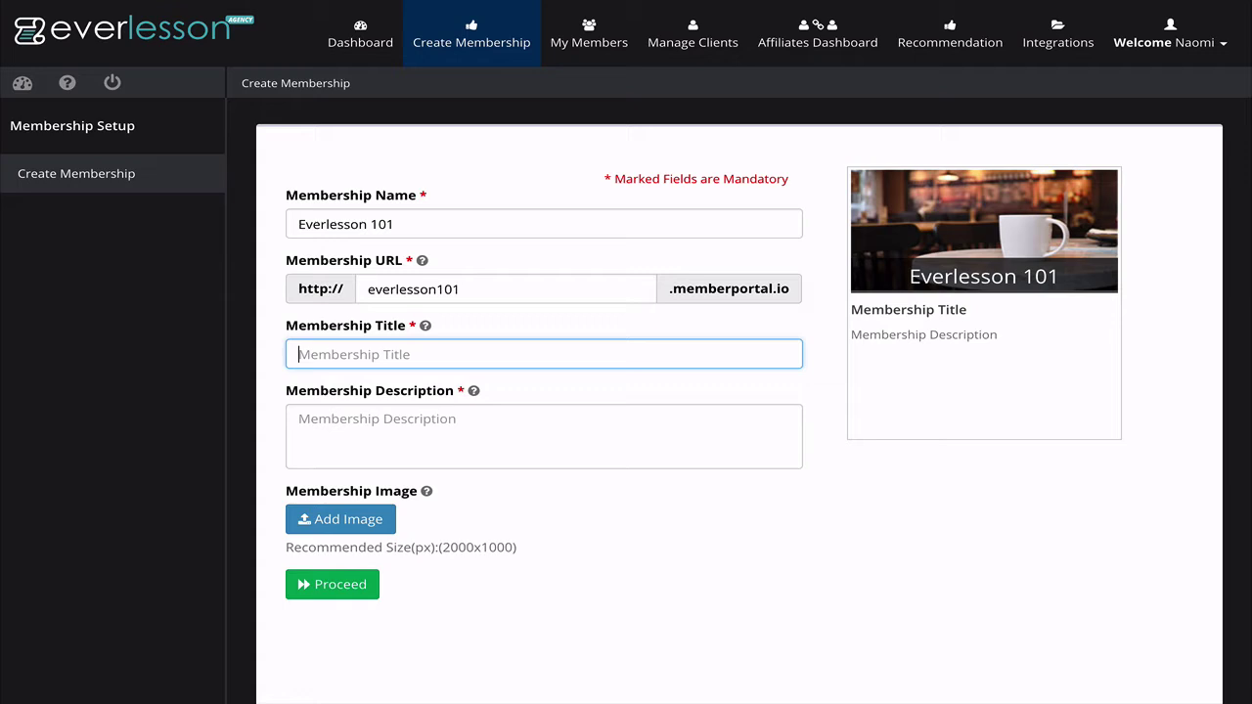
type("E")
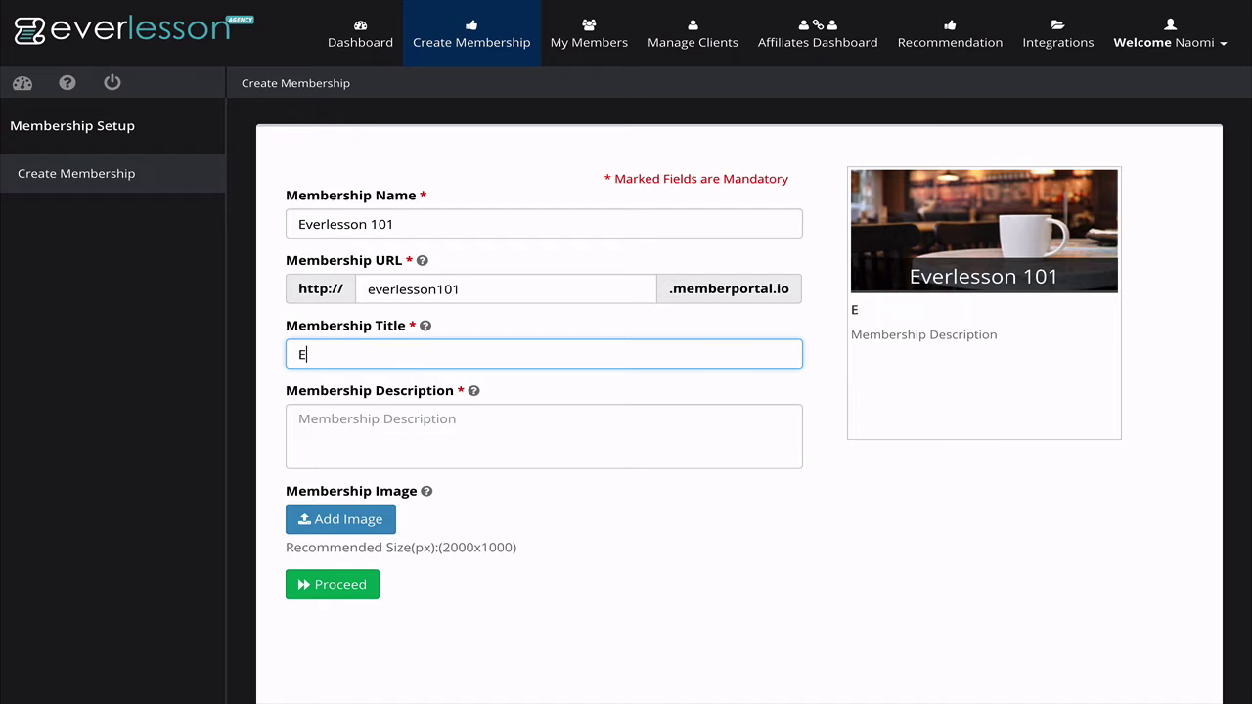
type("verlesson 101")
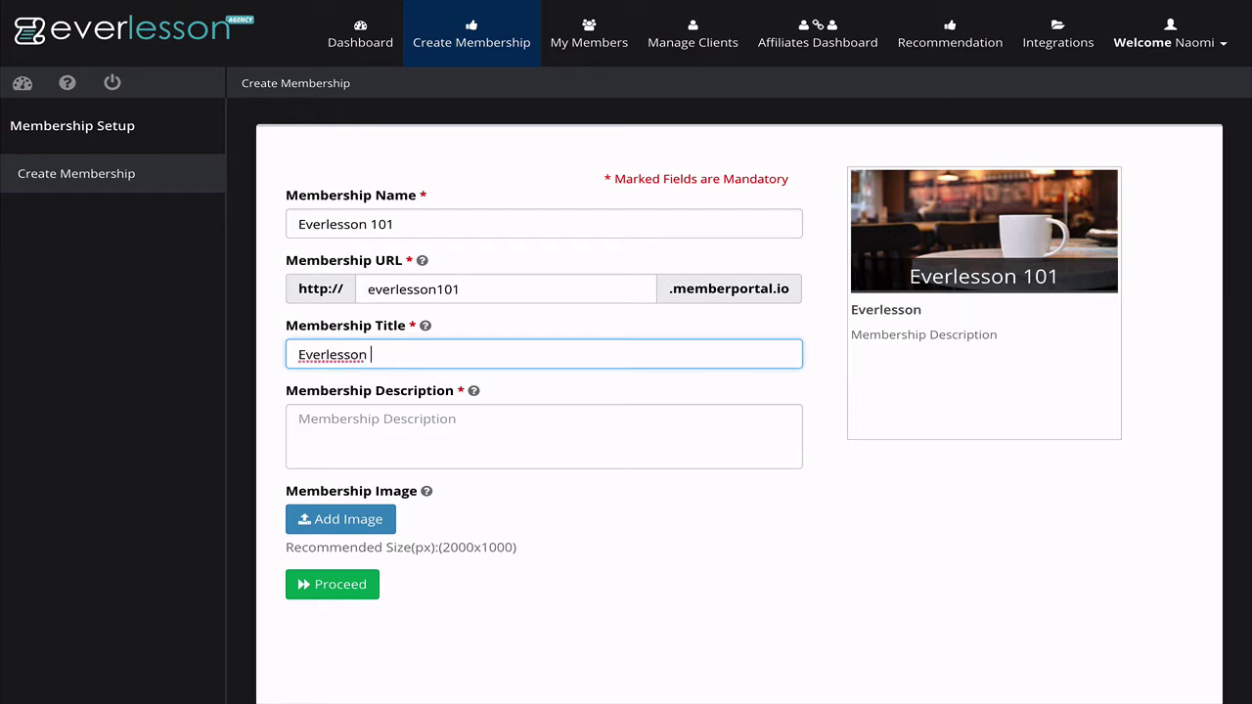
left_click(411, 424)
type("Discover how to build a beautiful and fun membership site, no design skills needed.")
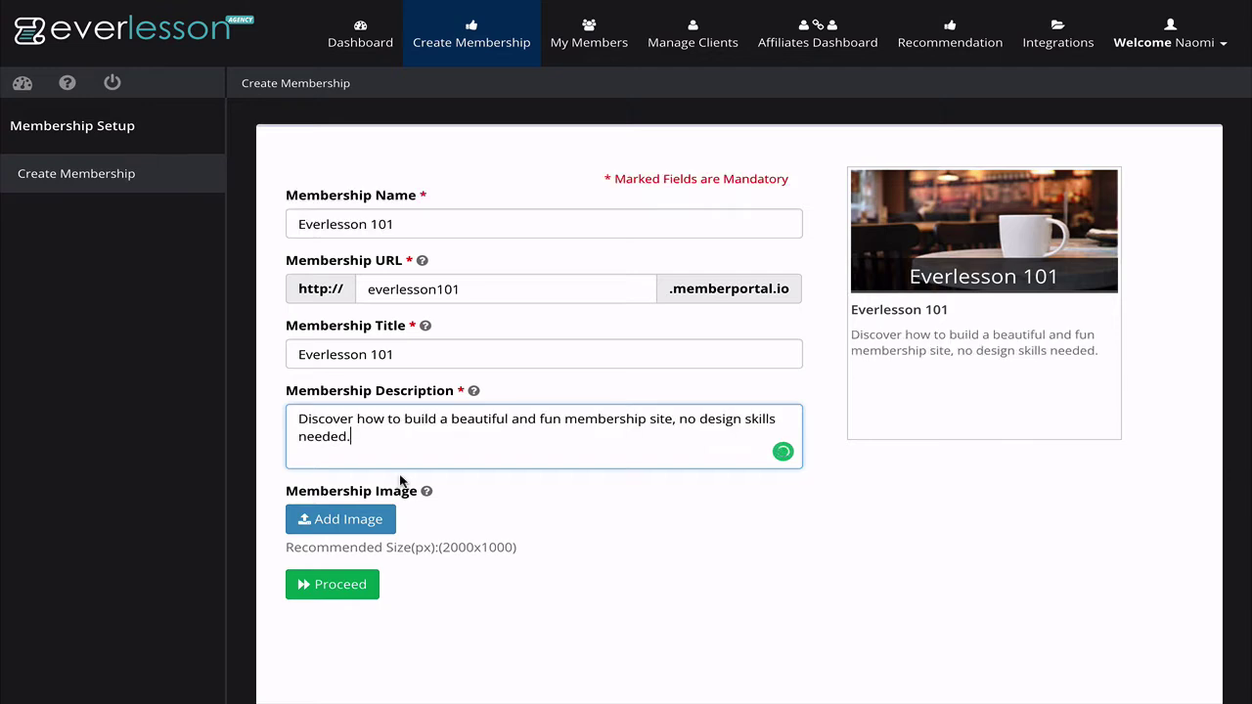
Browse Library Images and Youzign, then insert the grey everlesson 101 upload as the membership image
left_click(357, 521)
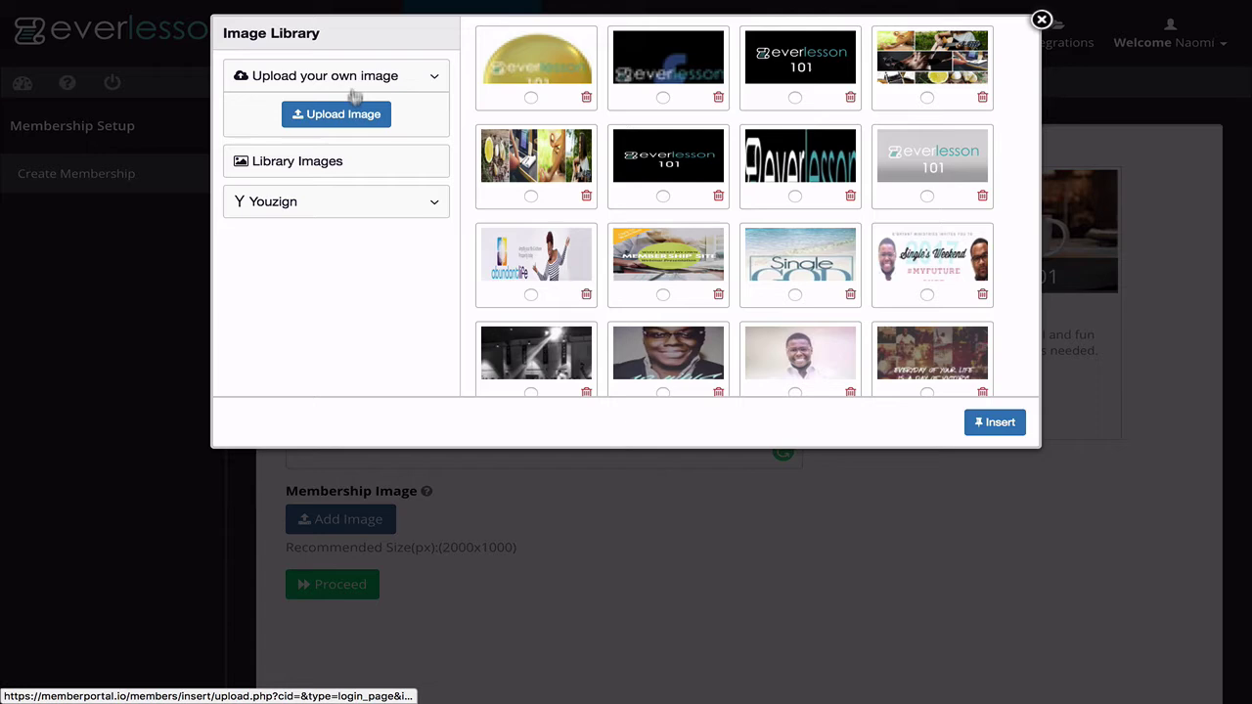
left_click(325, 161)
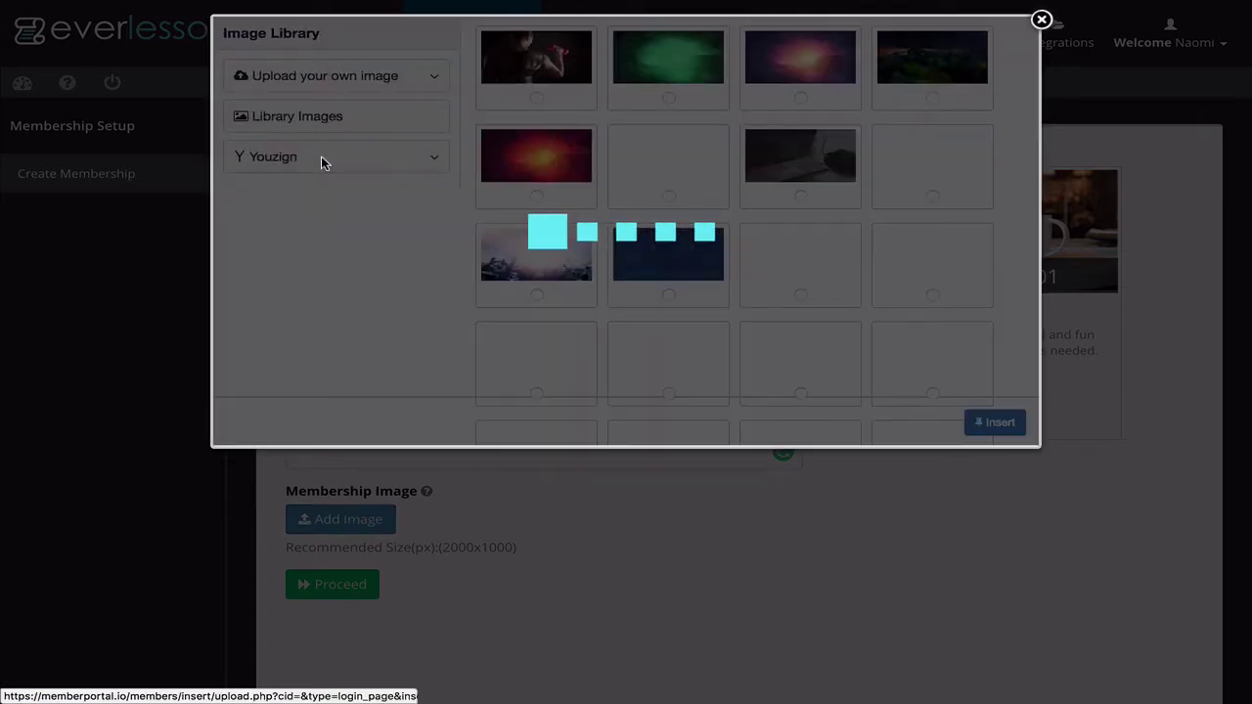
scroll(558, 227, "down", 10)
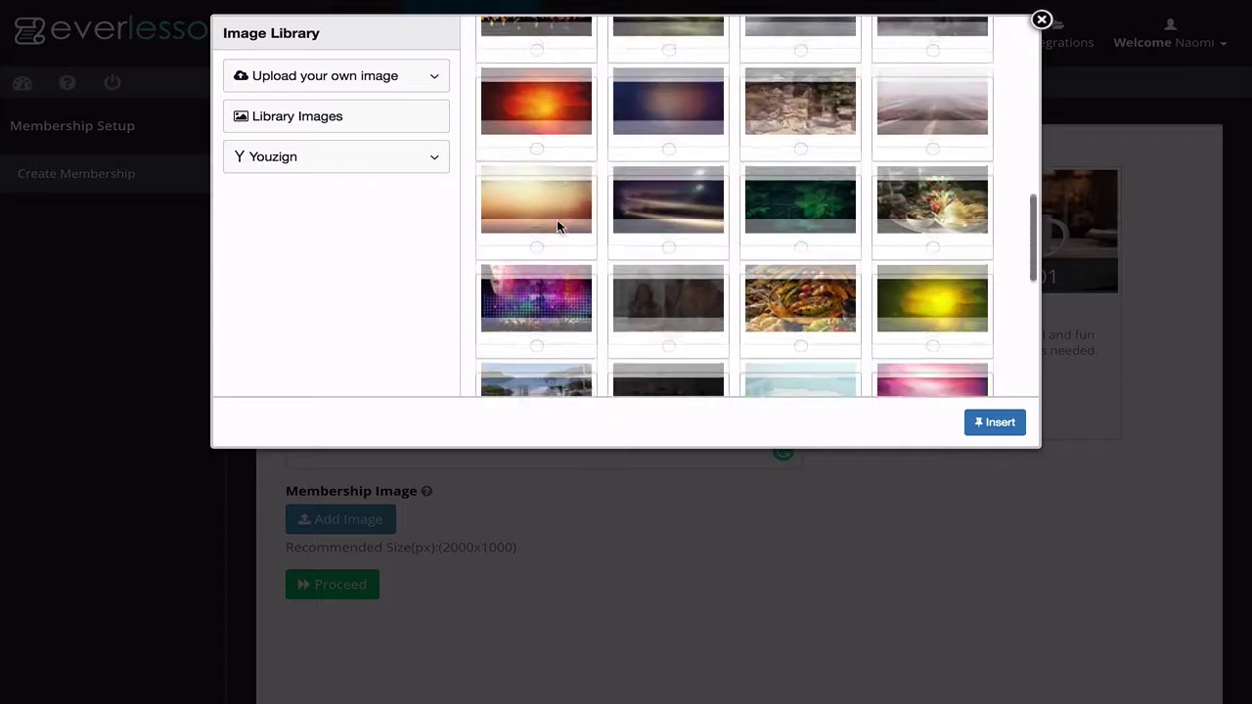
scroll(557, 219, "down", 8)
scroll(556, 220, "up", 10)
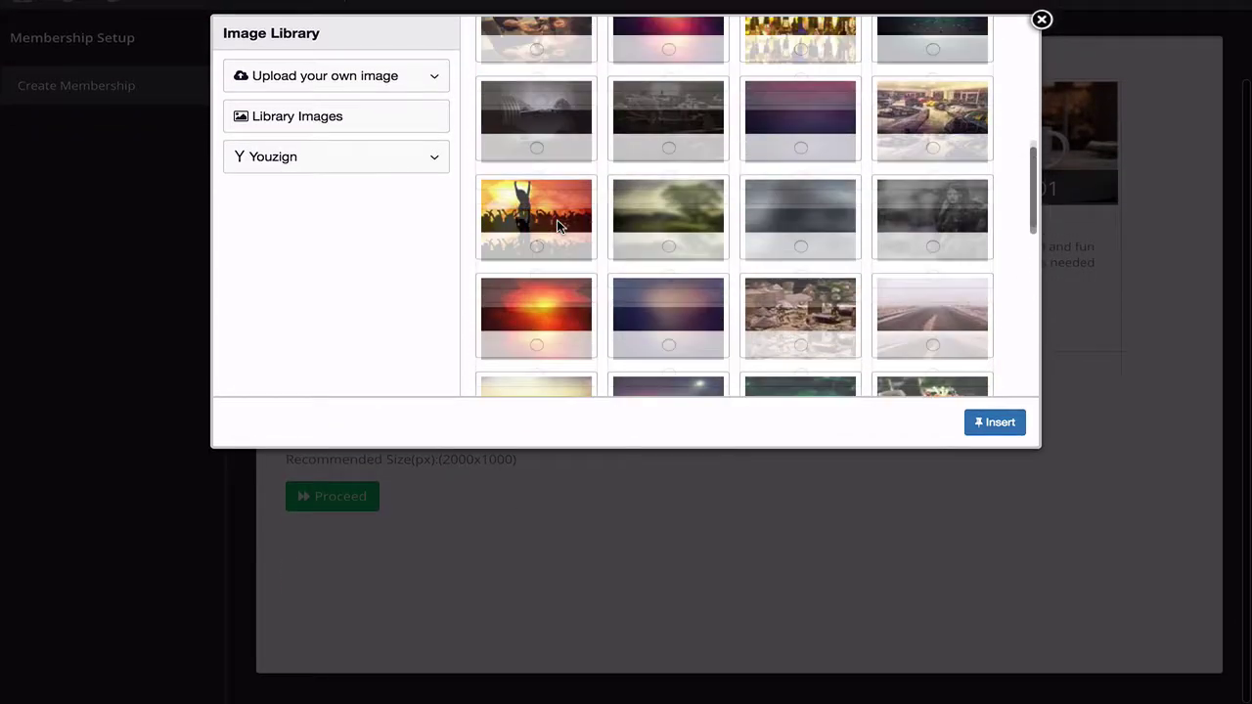
scroll(557, 219, "up", 10)
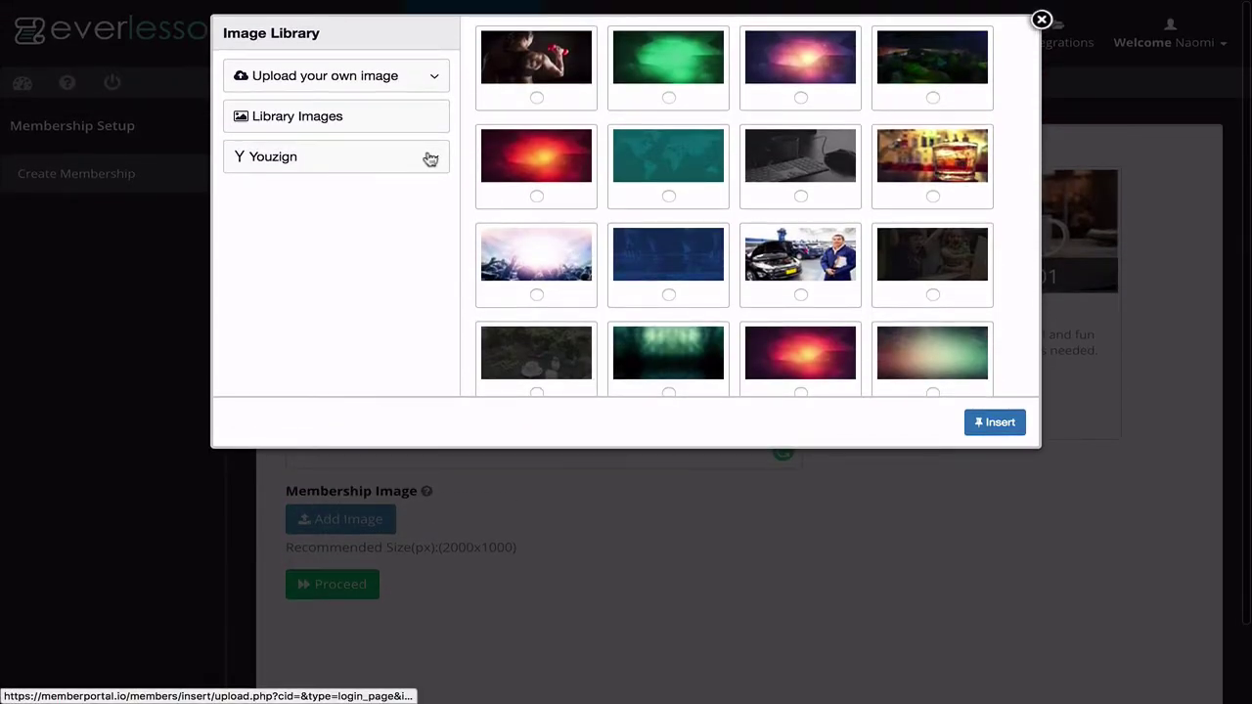
left_click(430, 158)
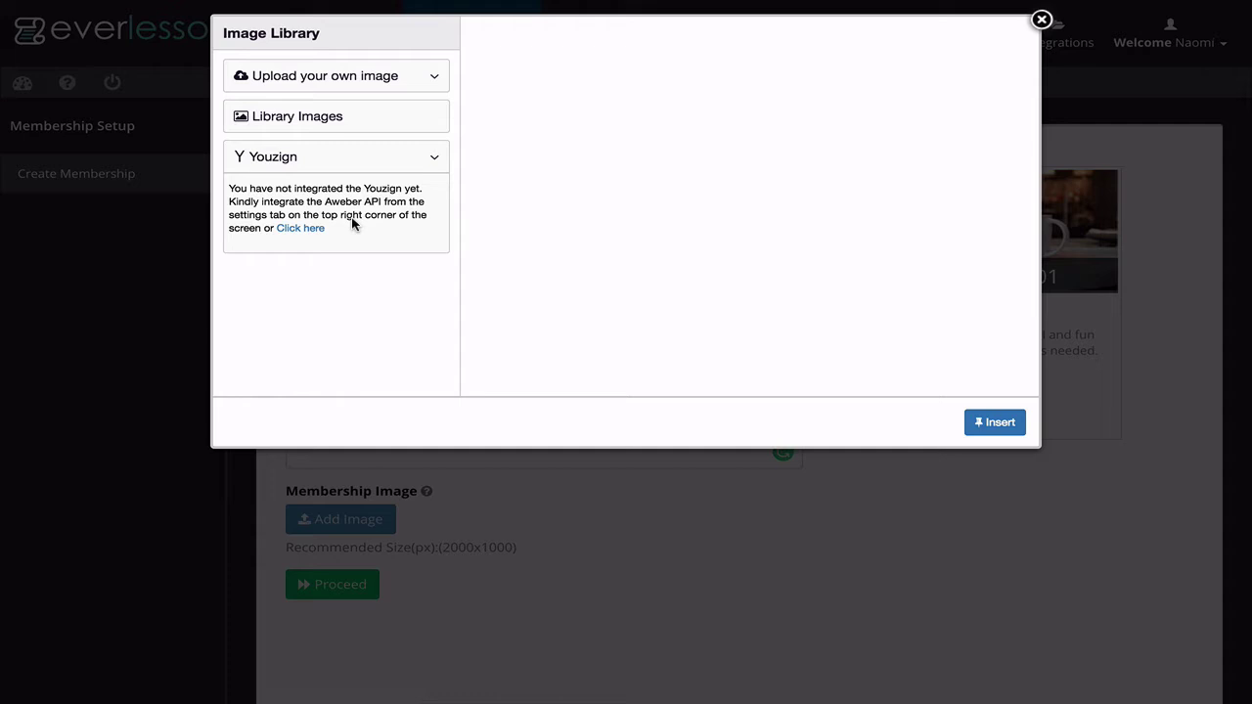
left_click(377, 82)
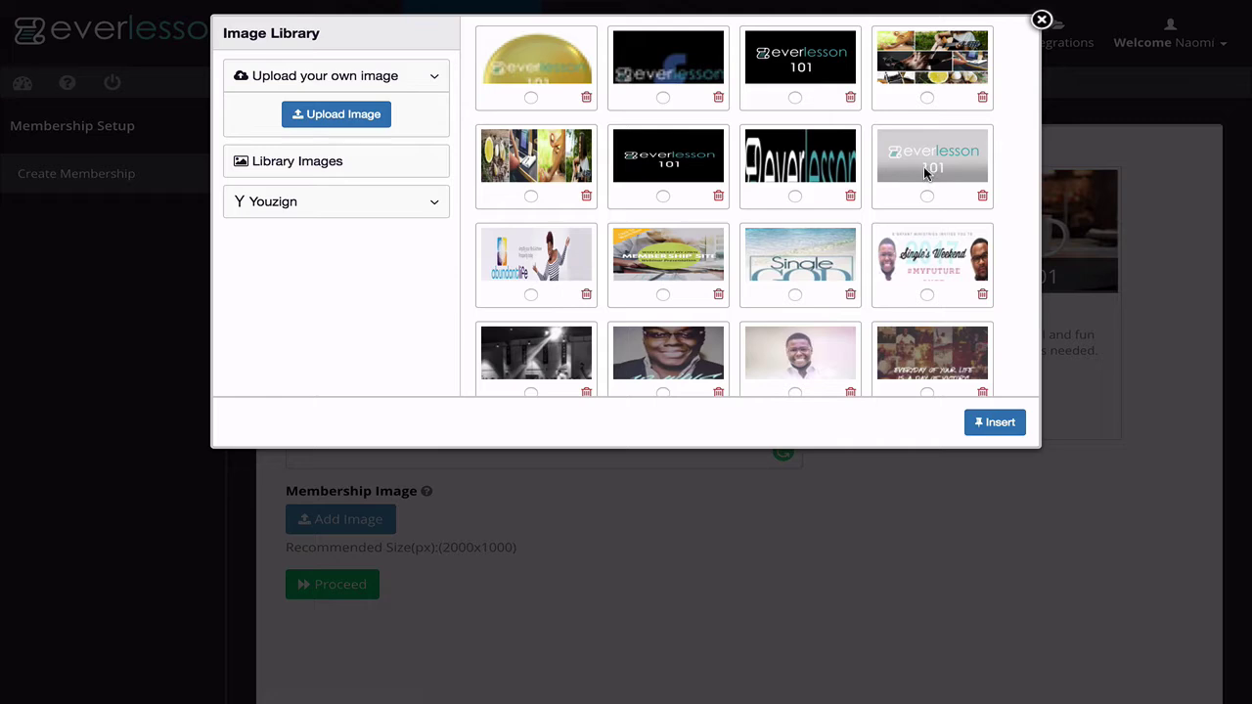
left_click(925, 196)
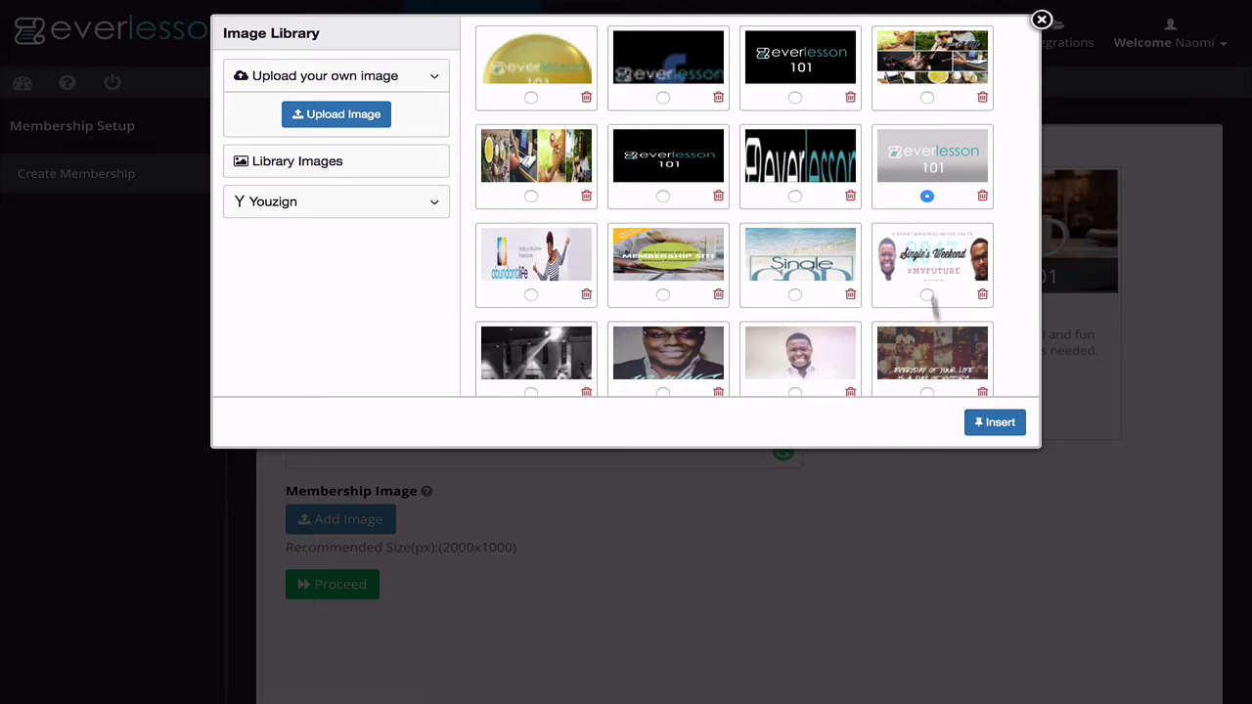
left_click(978, 422)
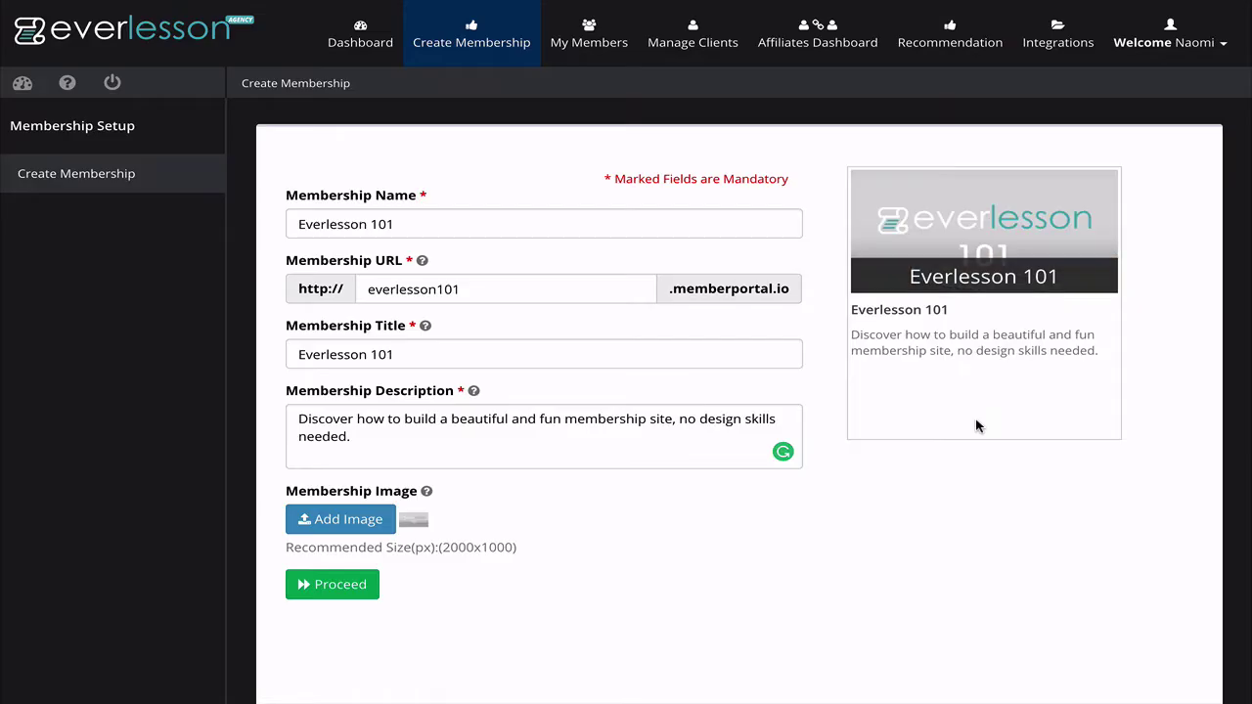
Save the membership details and scroll through the theme selection grid
left_click(340, 585)
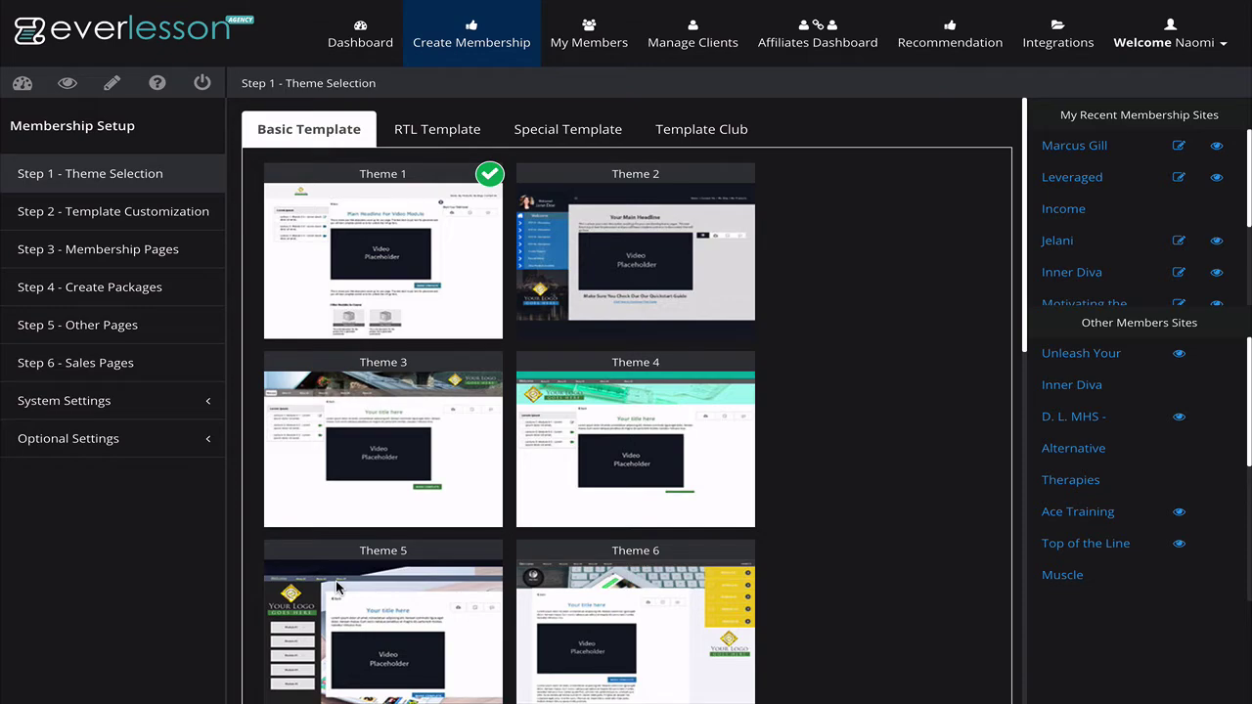
scroll(833, 571, "down", 10)
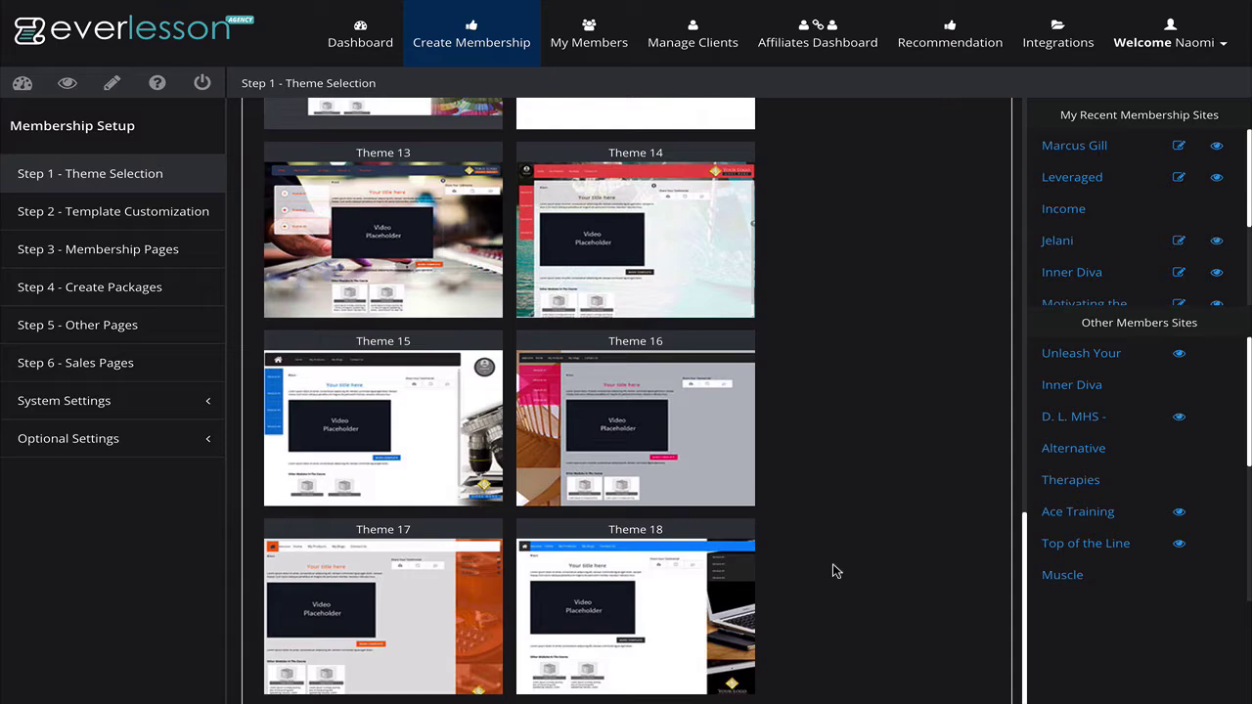
scroll(836, 571, "down", 1)
scroll(836, 570, "up", 12)
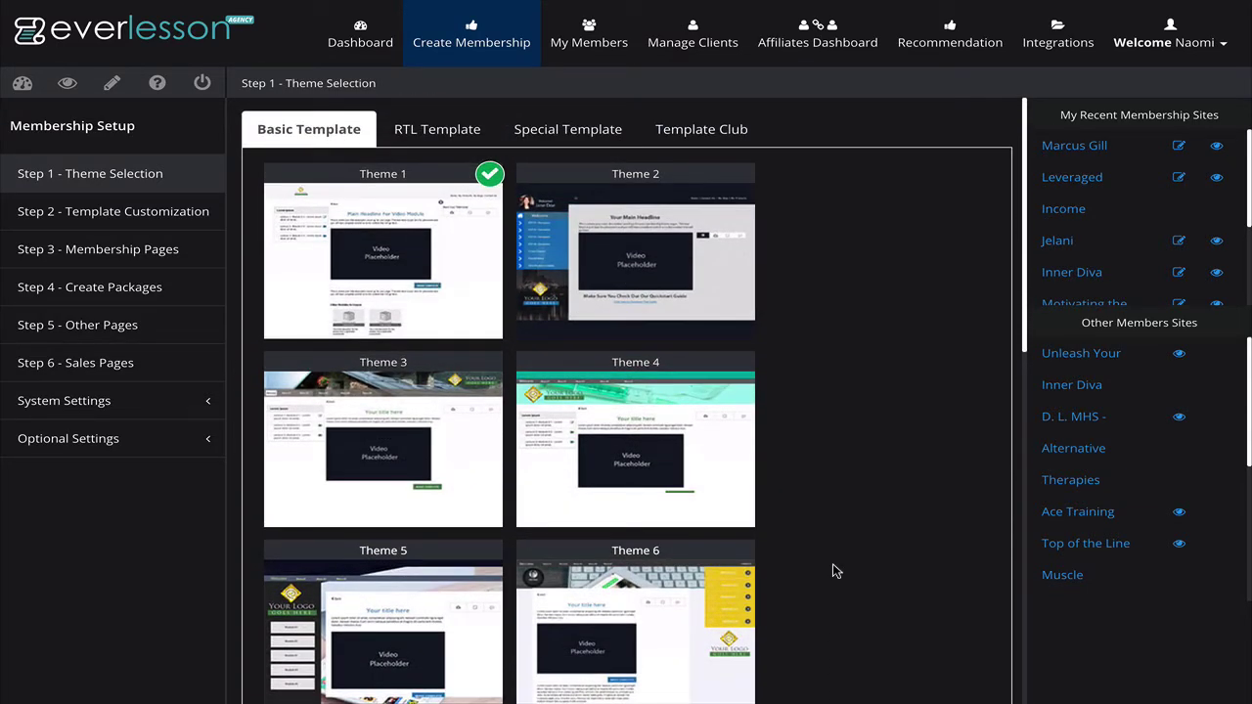
scroll(835, 570, "down", 10)
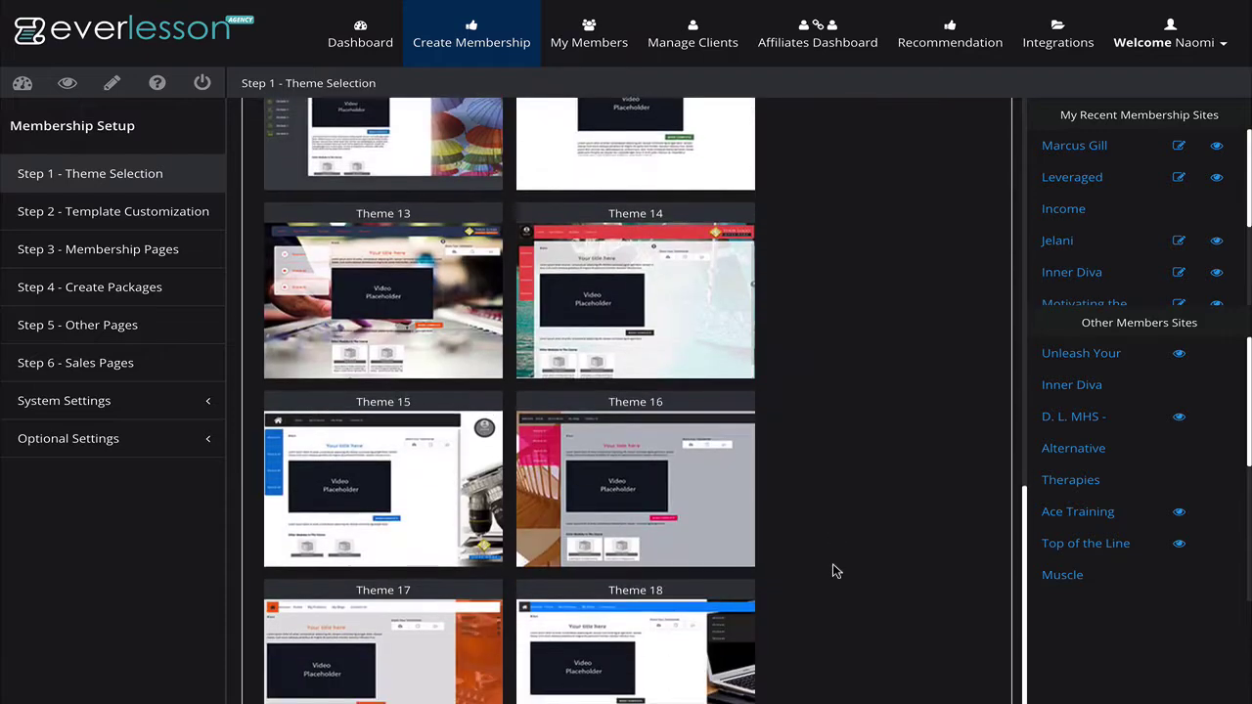
scroll(836, 570, "down", 2)
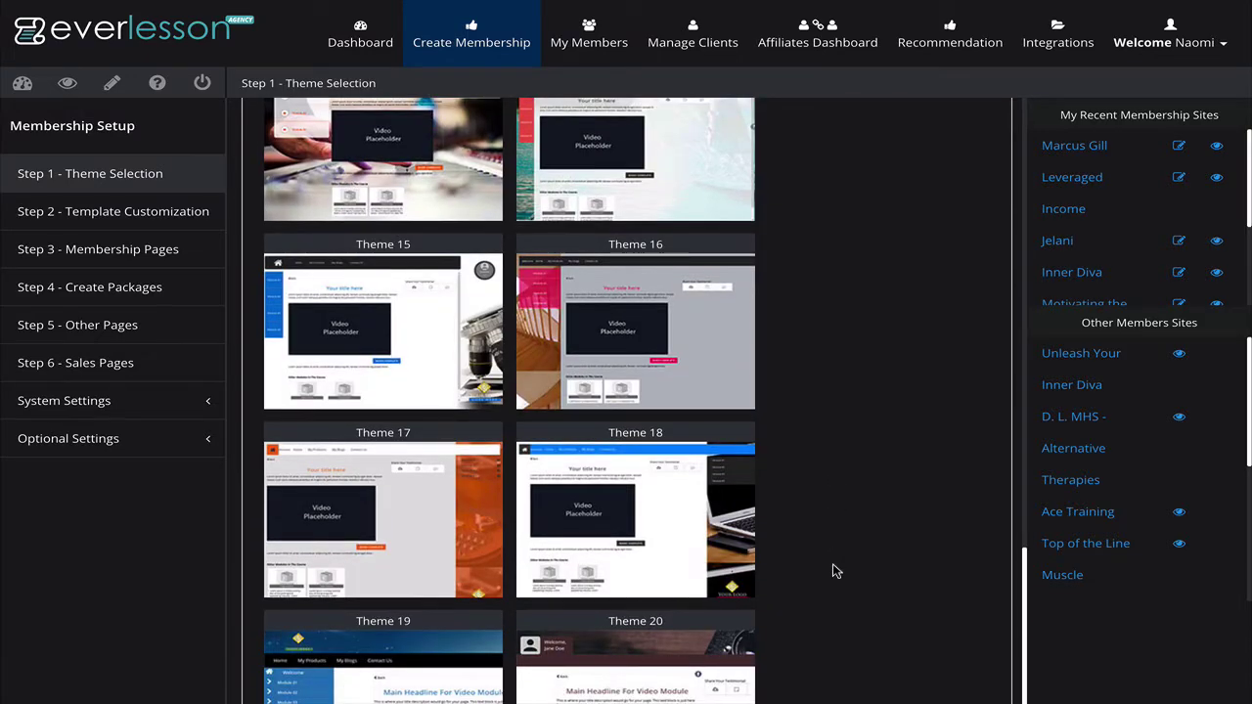
scroll(836, 571, "up", 12)
Preview Theme 3's sample pages, from Video Module and Showcase to the product page, then close it
mouse_move(382, 411)
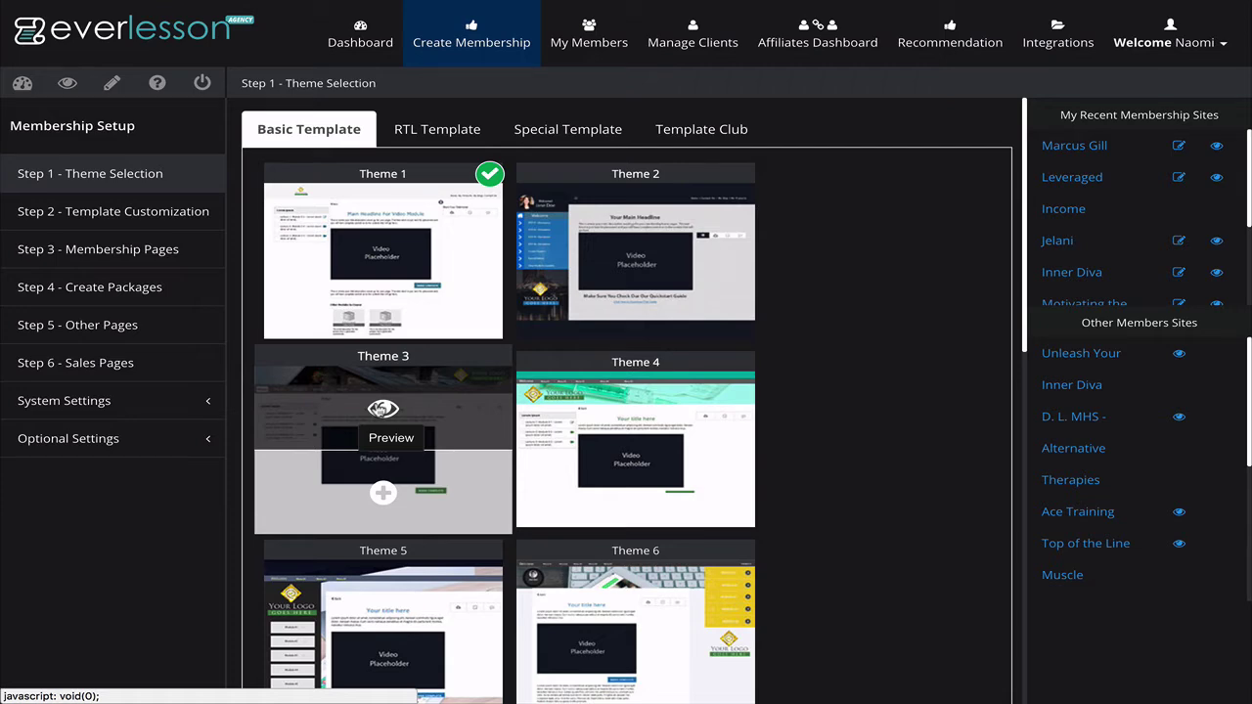
left_click(382, 409)
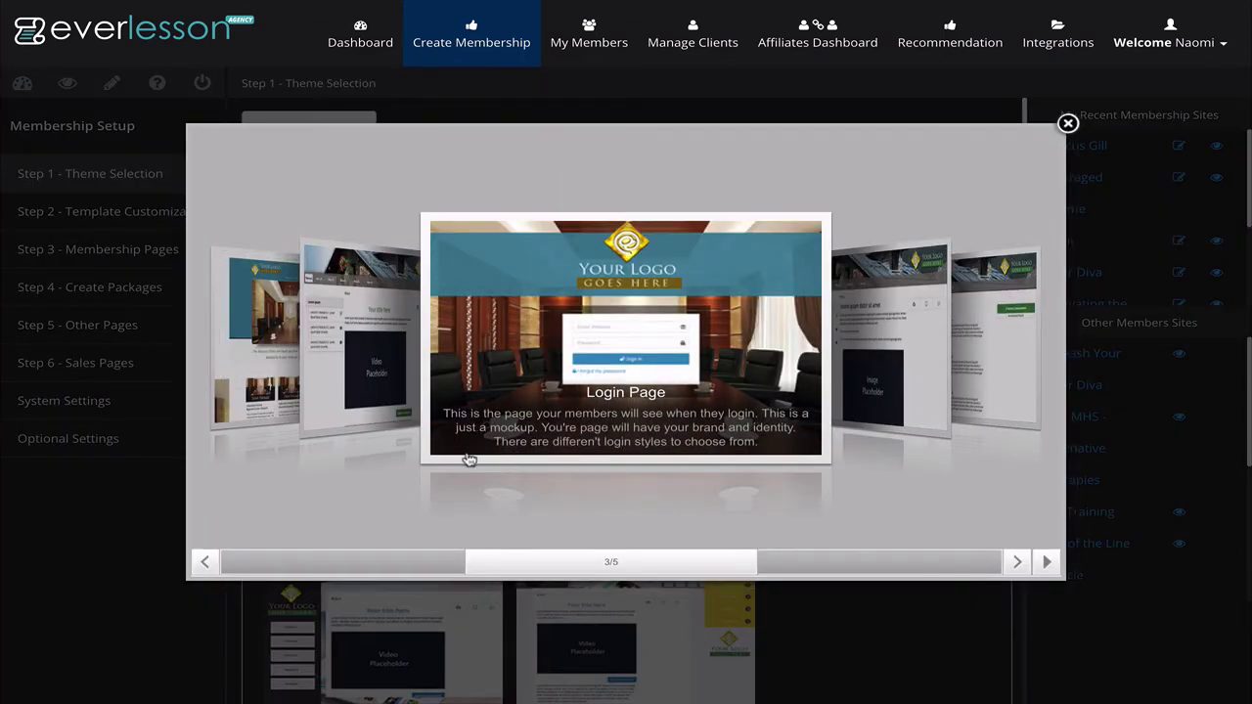
left_click(416, 430)
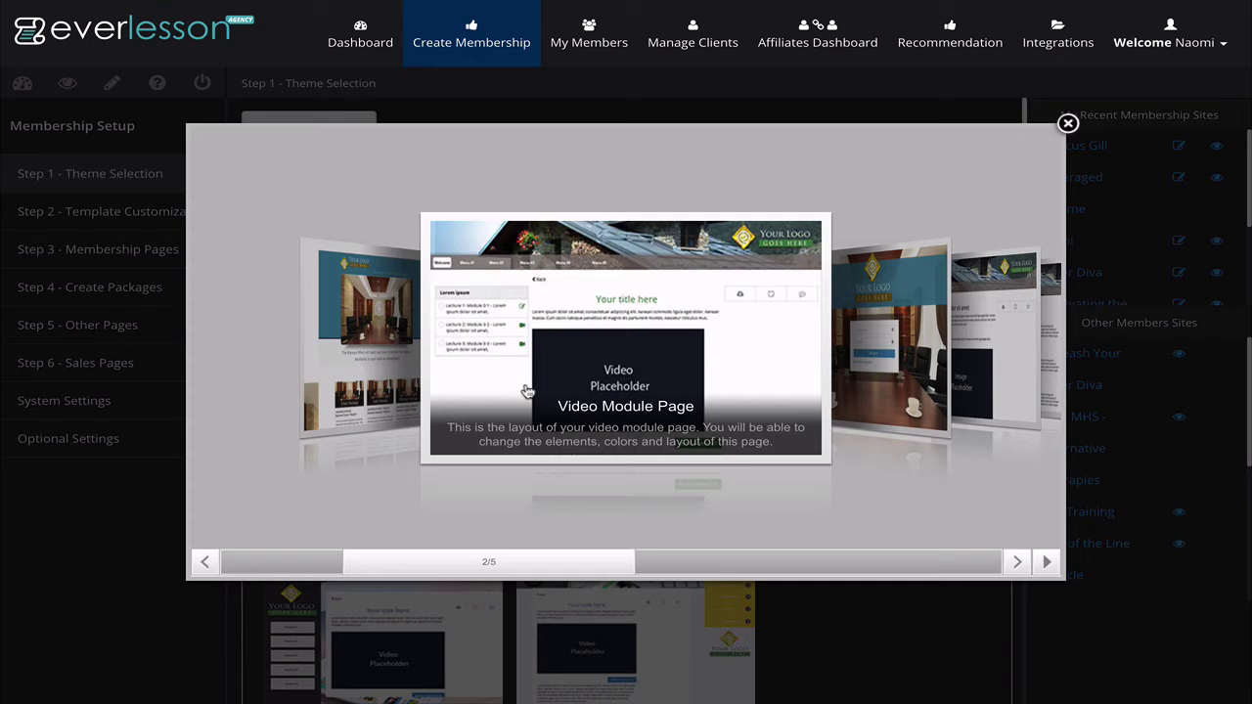
left_click(371, 363)
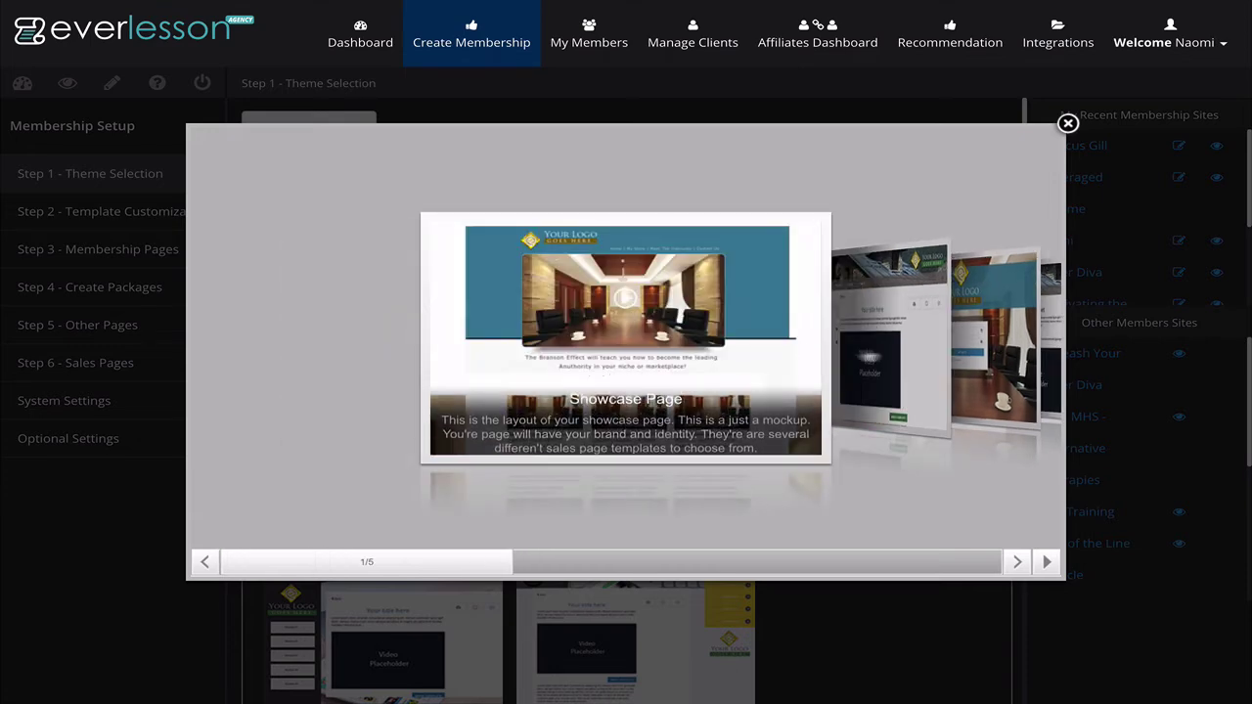
left_click(869, 357)
left_click(885, 358)
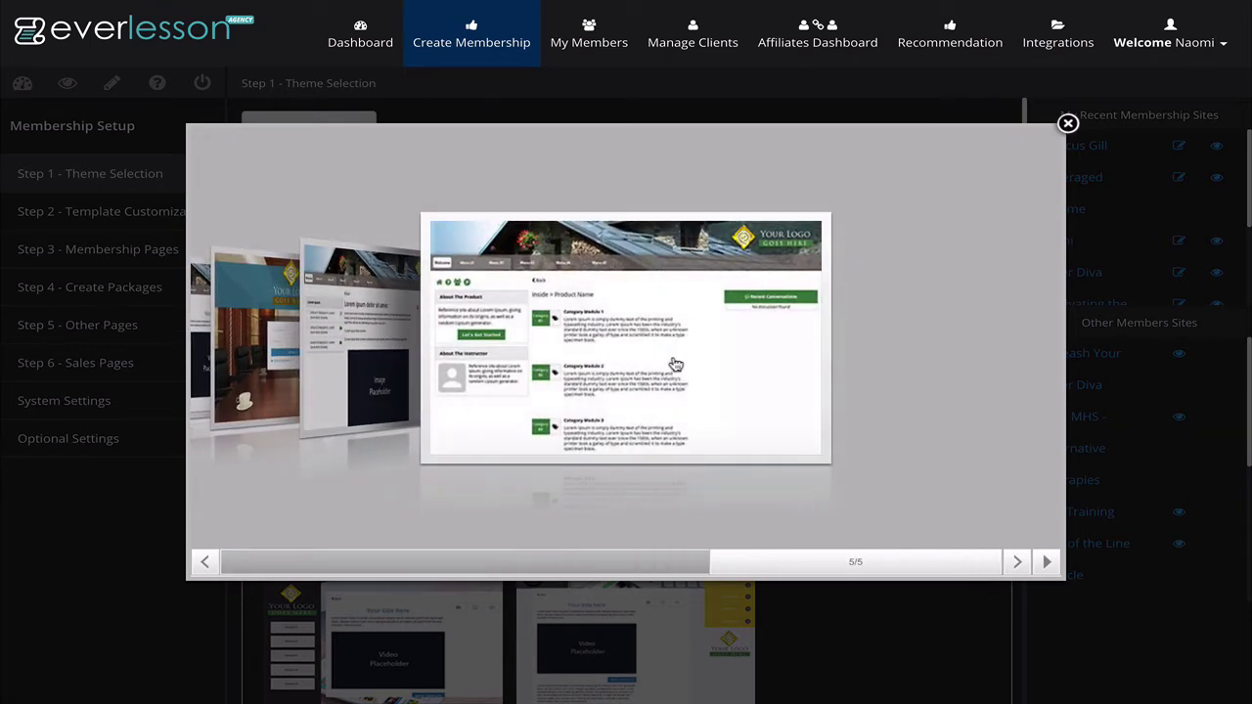
left_click(791, 256)
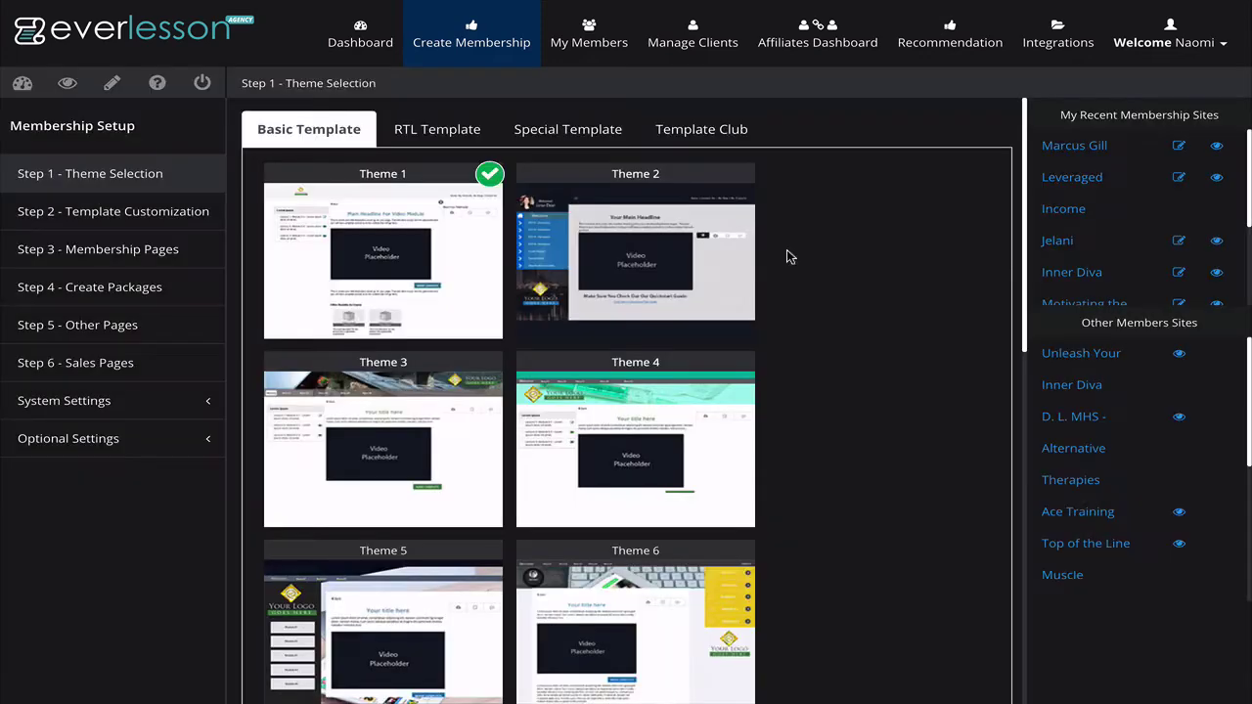
mouse_move(380, 489)
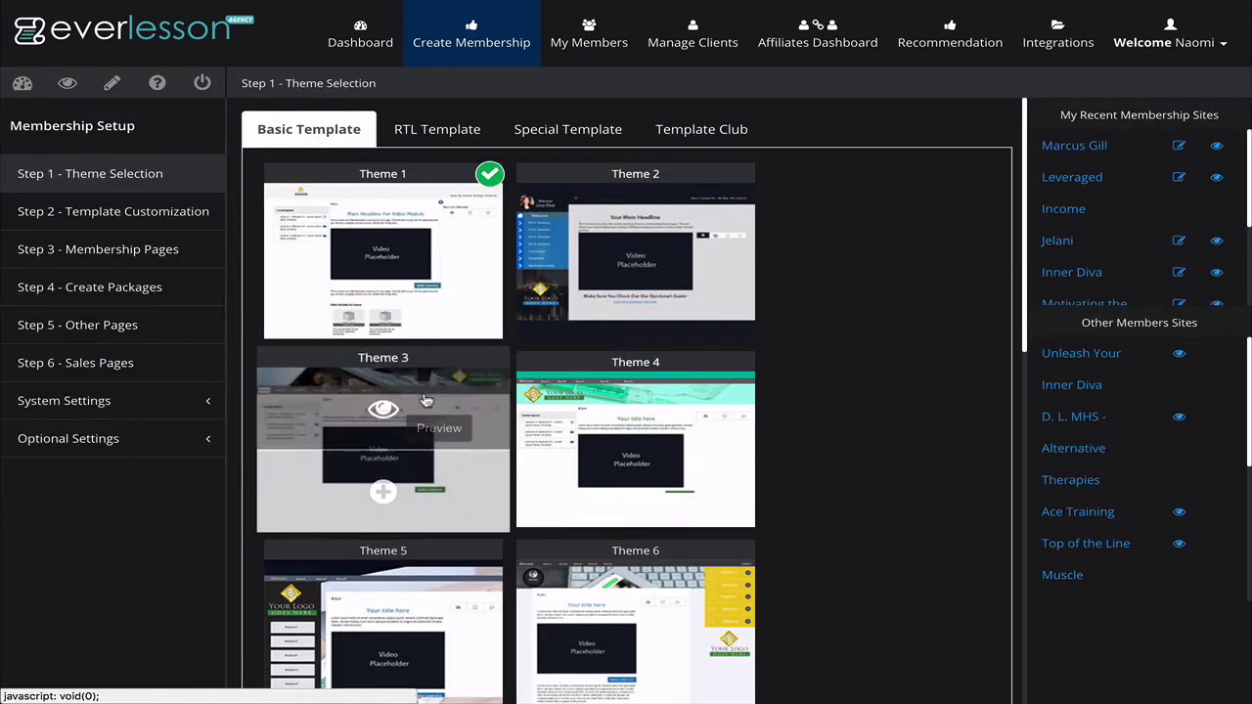
Apply Theme 3 and set the black everlesson 101 image as its logo
left_click(383, 493)
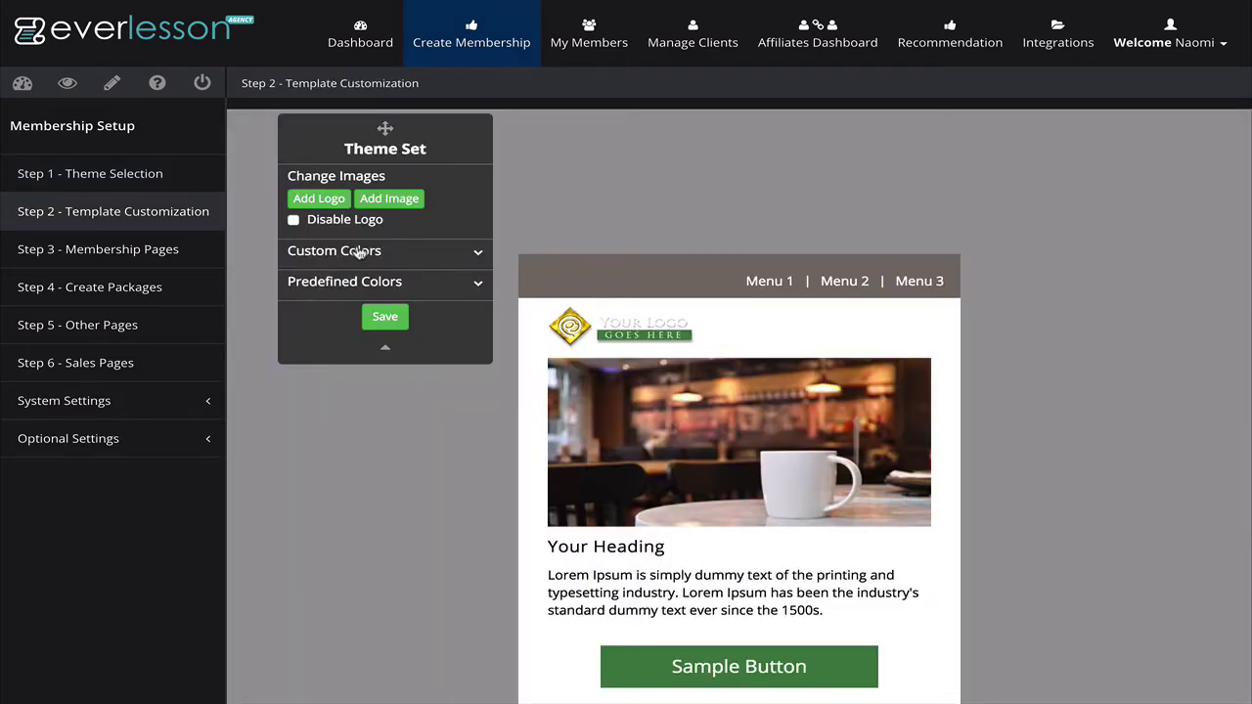
left_click(390, 198)
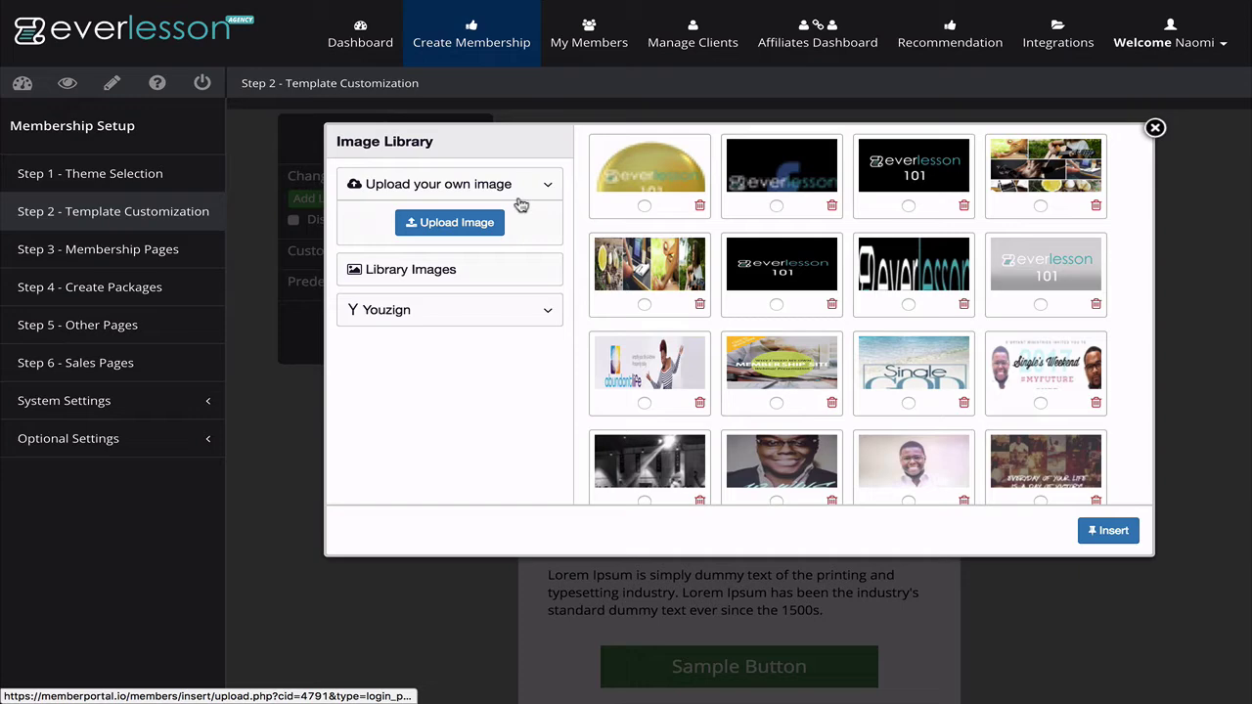
left_click(908, 205)
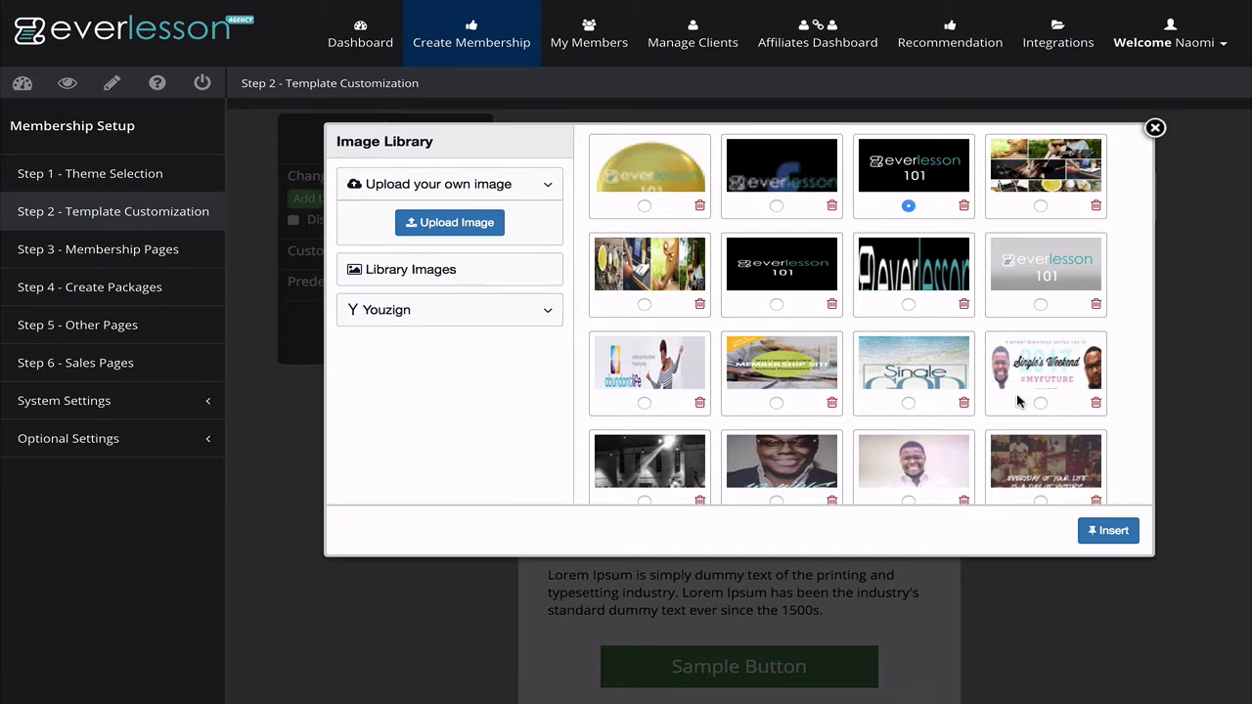
left_click(1109, 530)
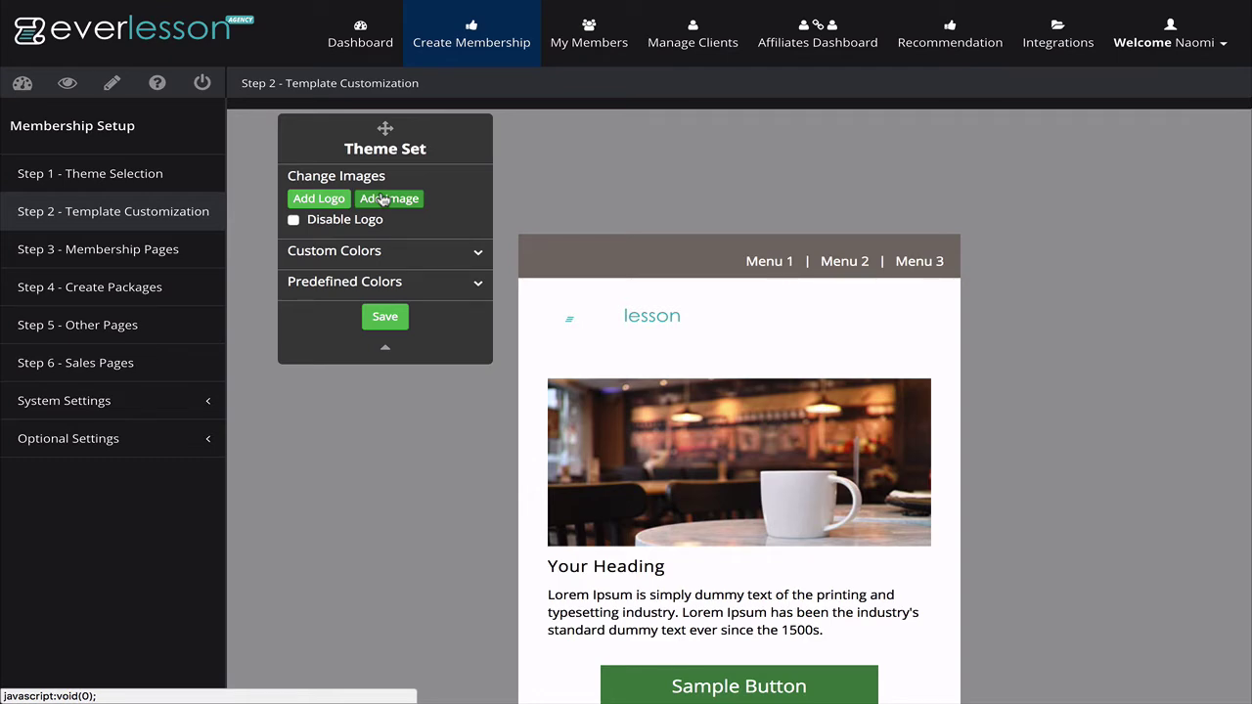
Insert the collage as the template image with Cover/Stretch background type
left_click(384, 199)
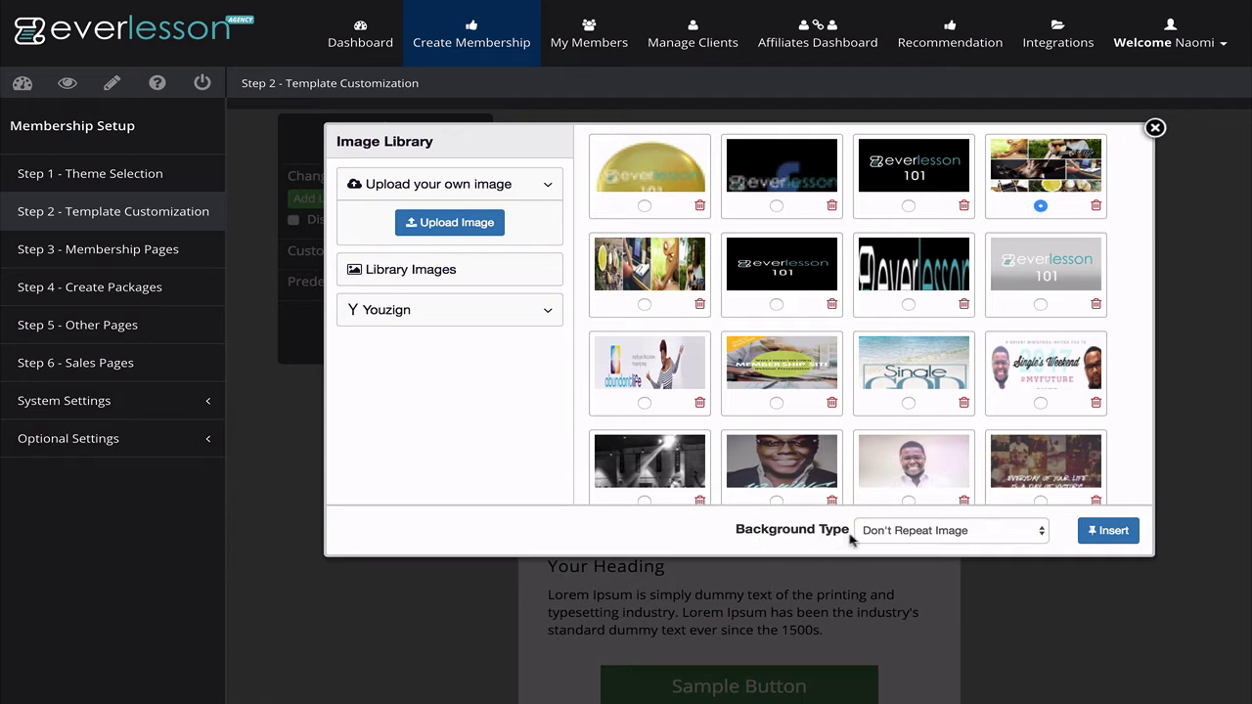
left_click(1023, 537)
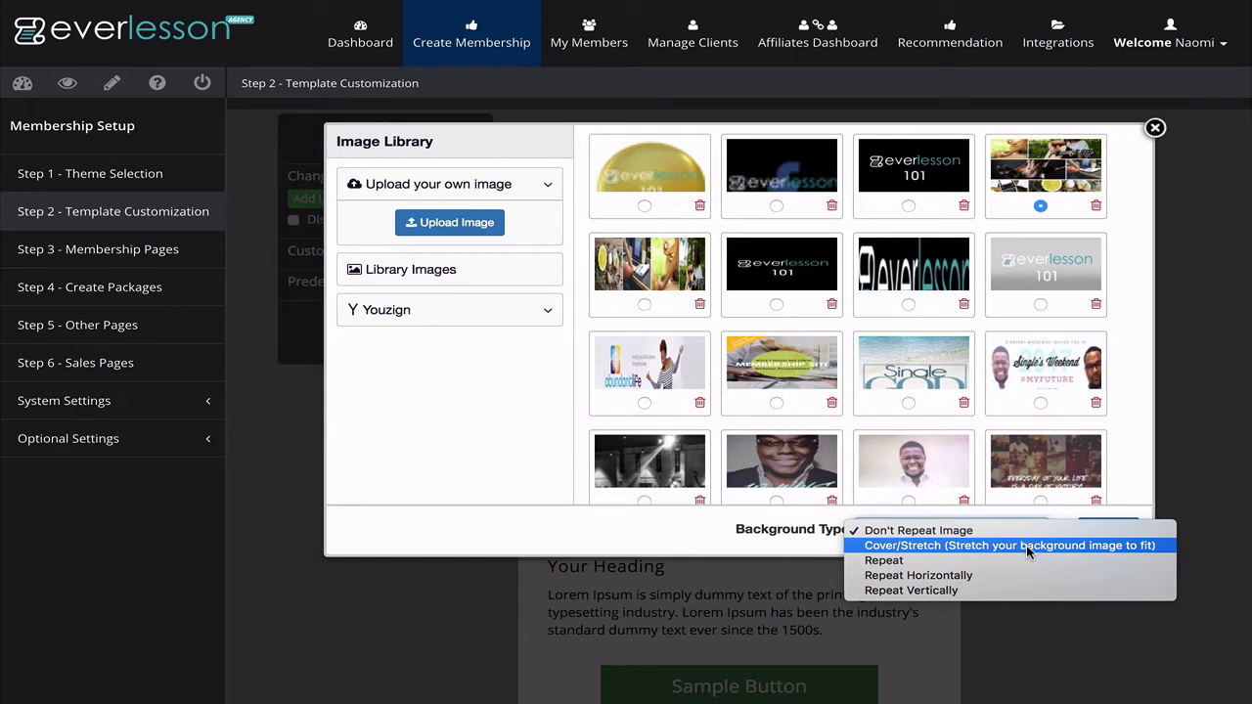
left_click(1026, 545)
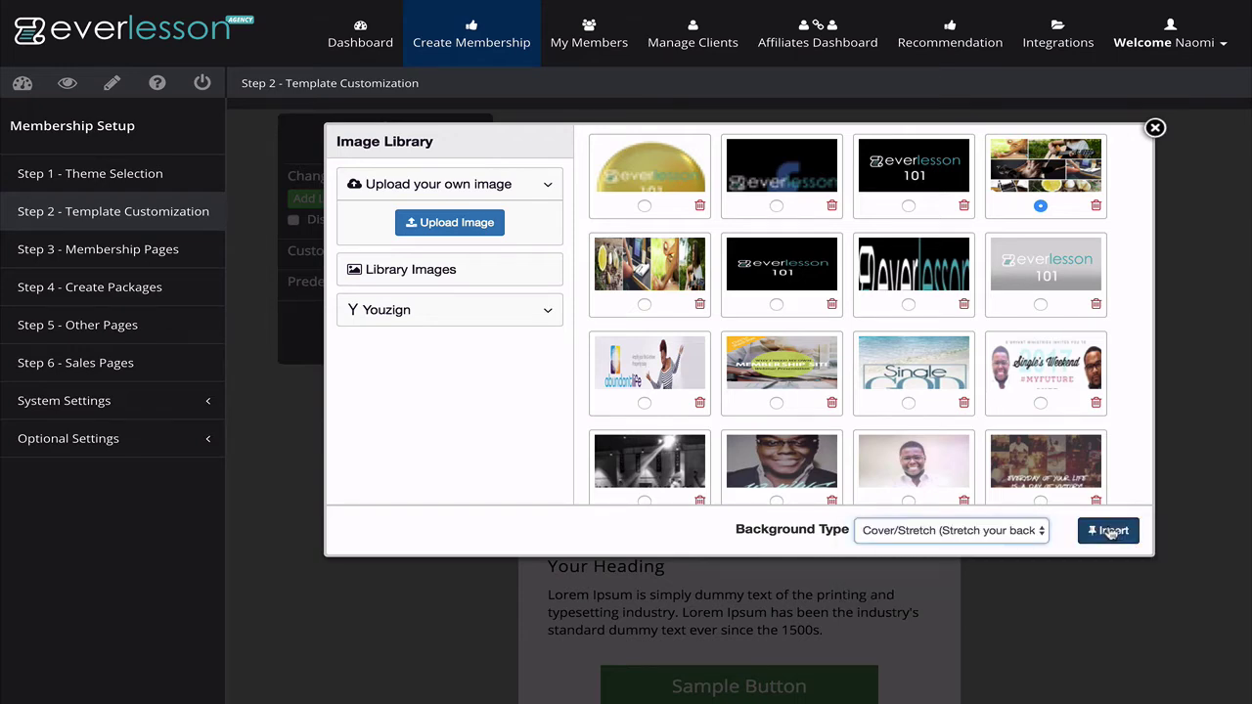
left_click(1038, 531)
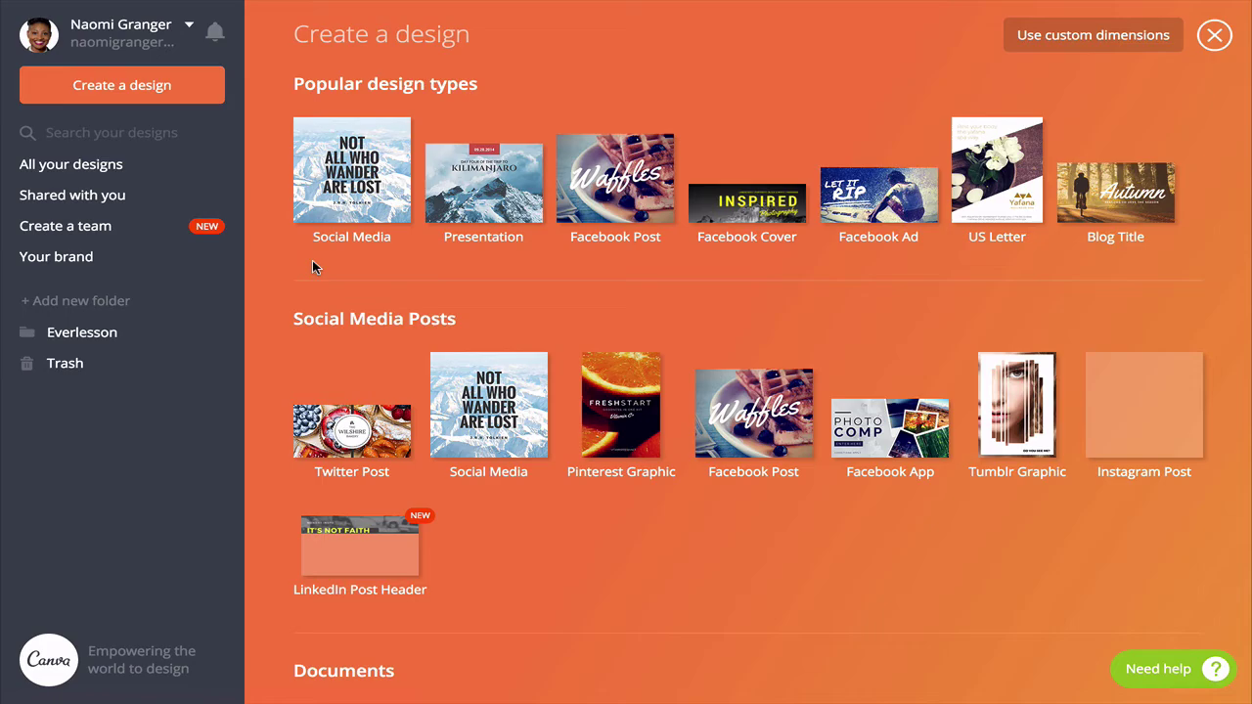
Scroll through Canva's Create a design catalogue of Marketing Materials, Social Media, Events and Ads
scroll(326, 338, "down", 8)
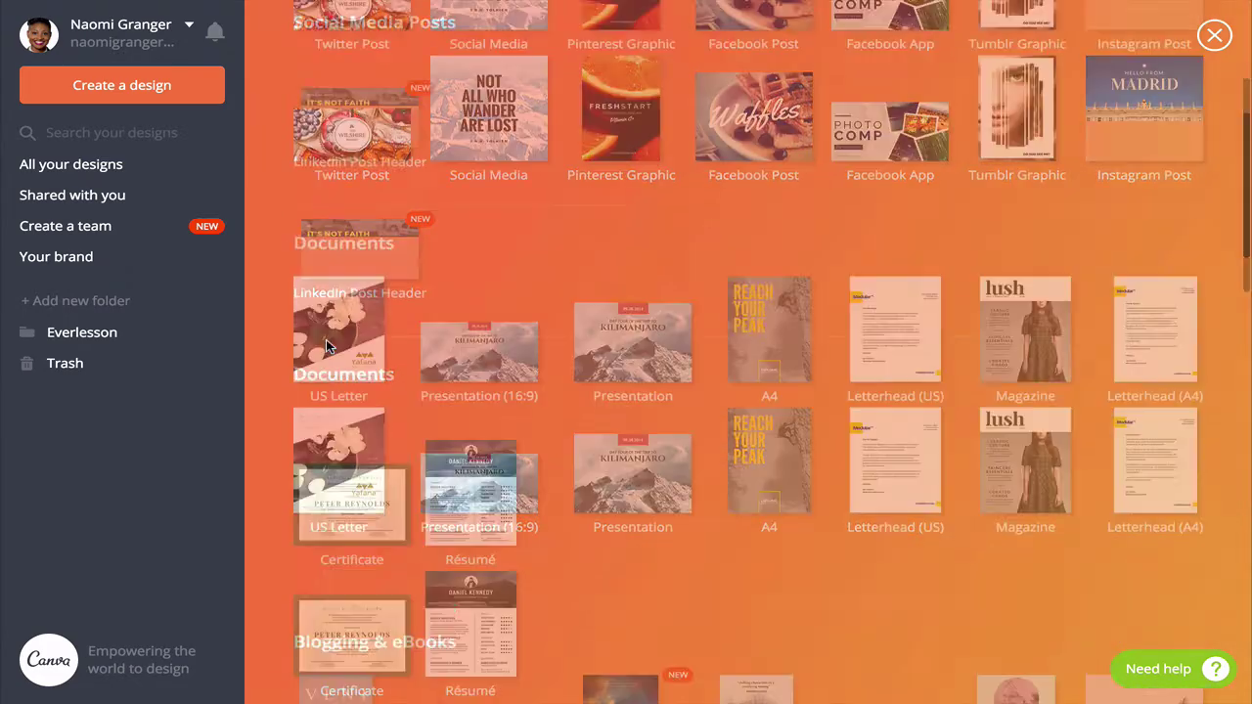
scroll(328, 343, "down", 8)
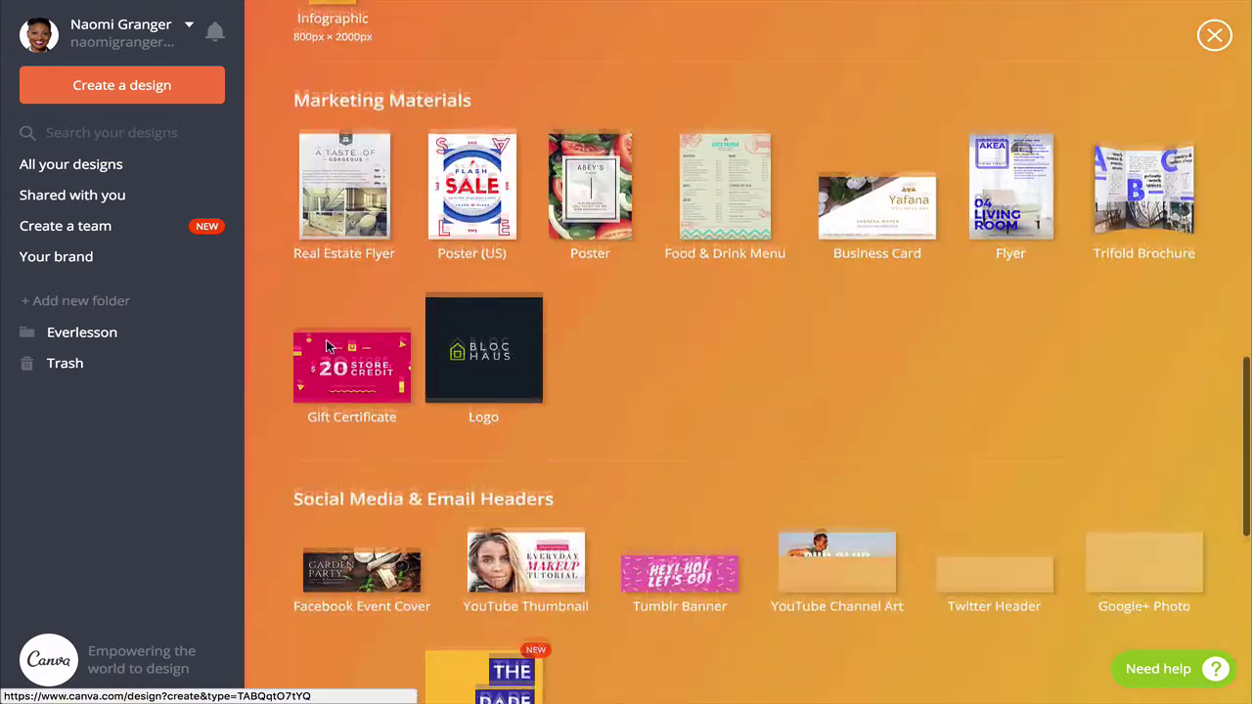
scroll(333, 341, "down", 5)
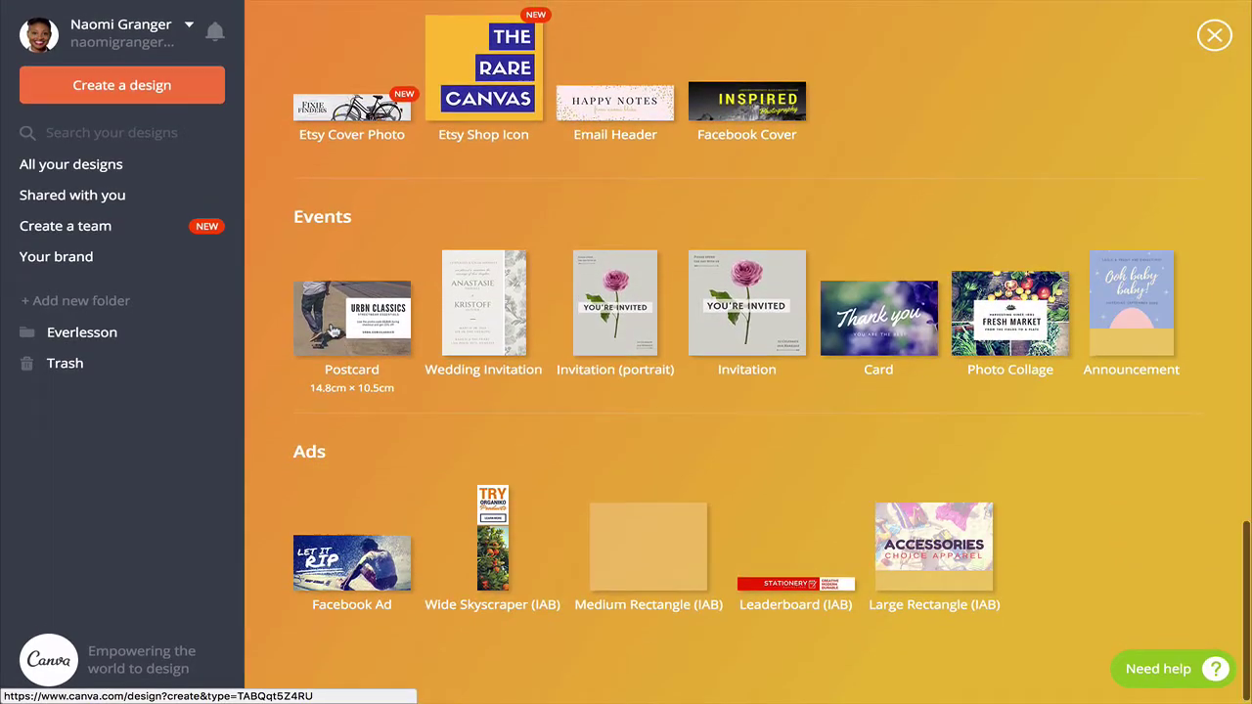
scroll(333, 332, "up", 2)
scroll(332, 333, "up", 20)
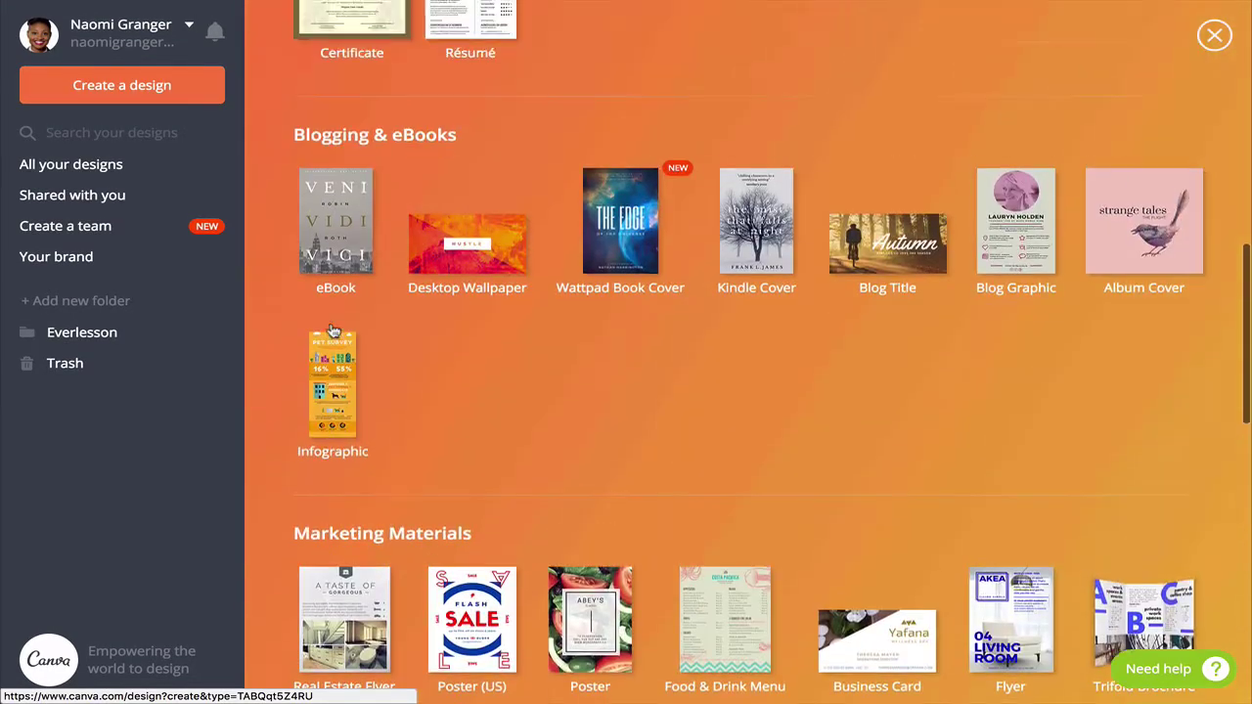
scroll(332, 331, "up", 6)
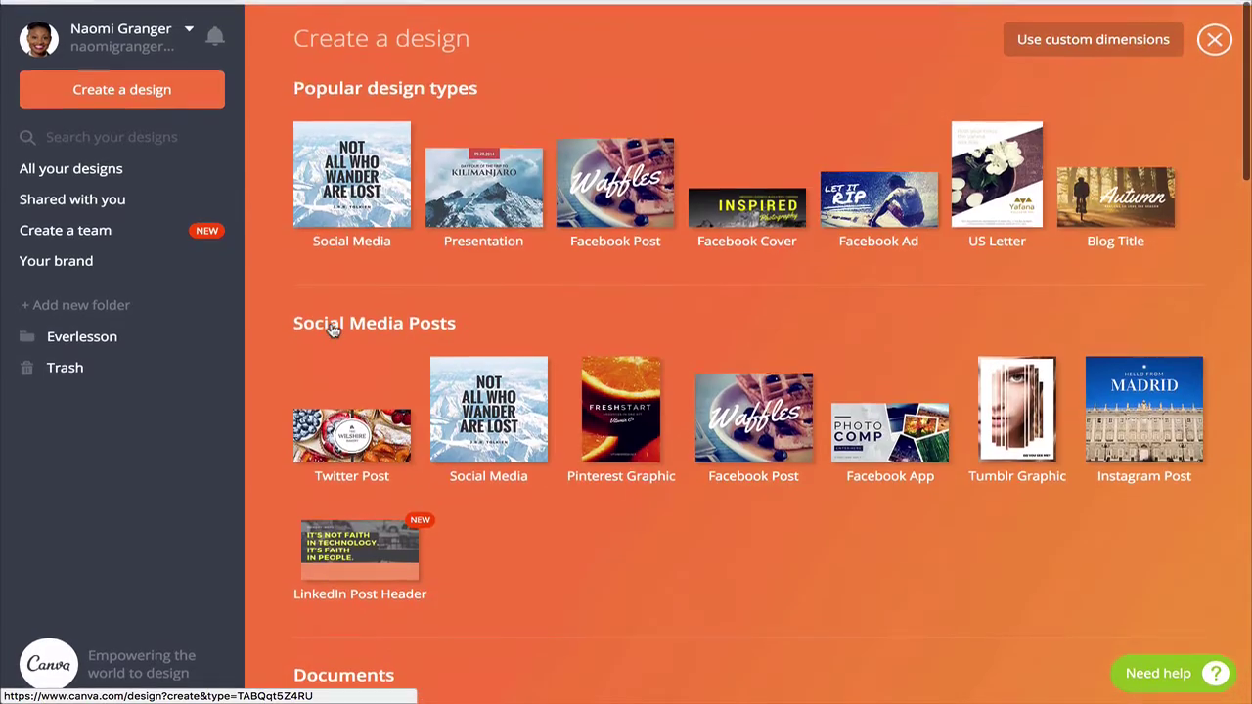
key("Escape")
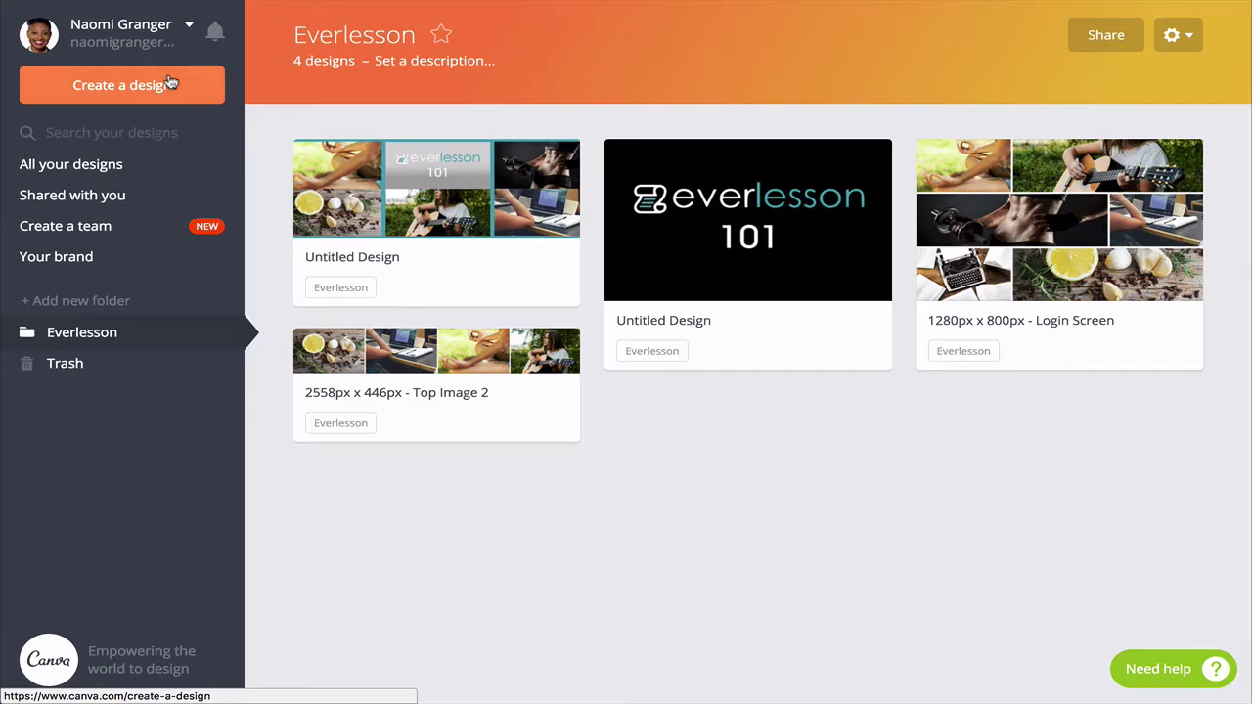
left_click(170, 84)
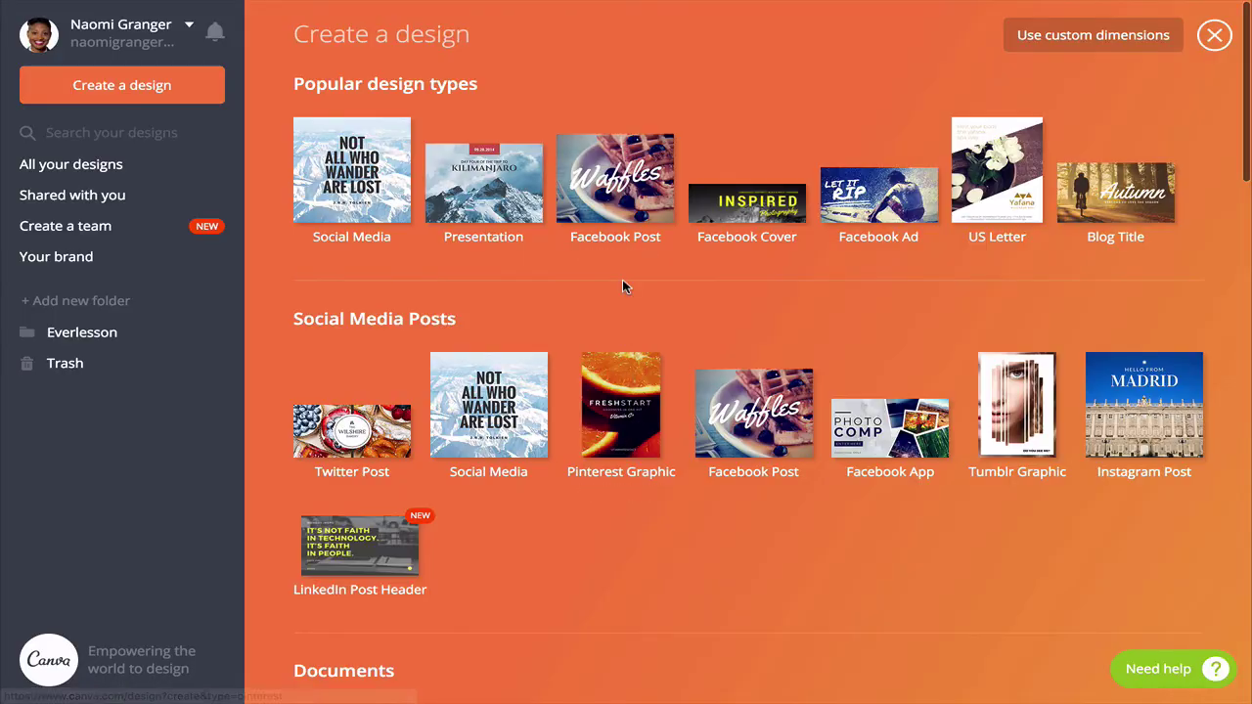
scroll(623, 283, "down", 15)
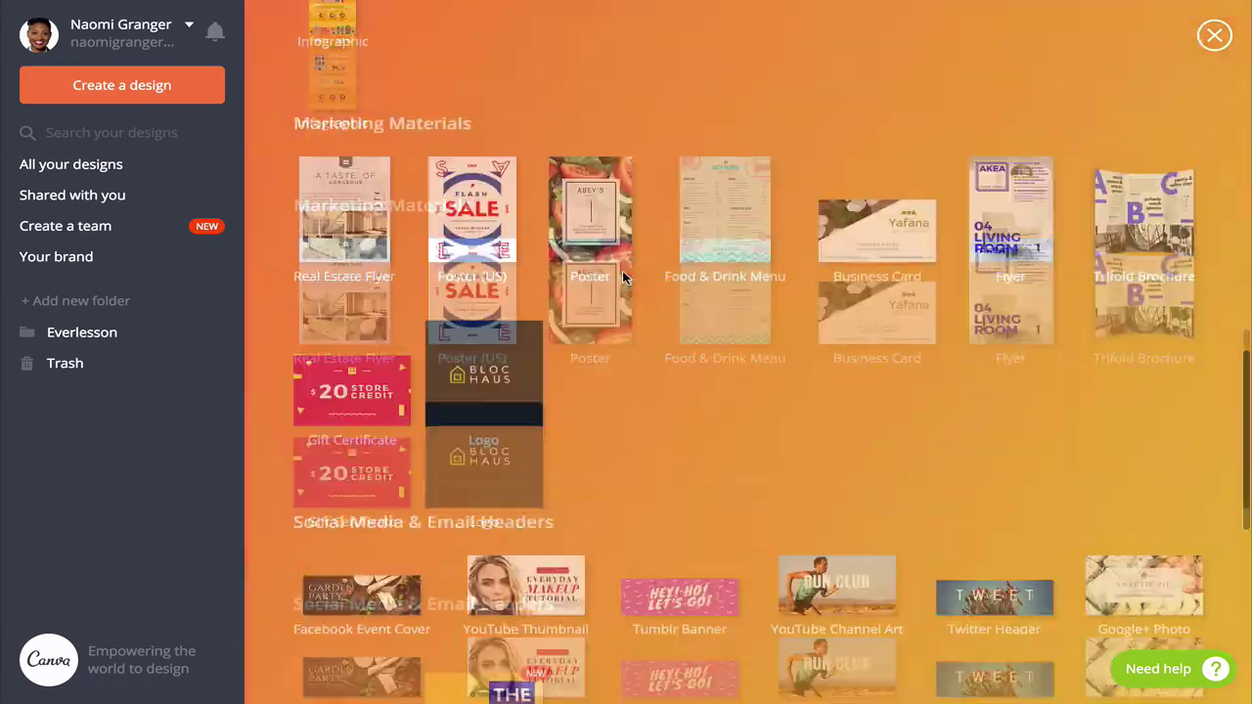
scroll(622, 270, "down", 10)
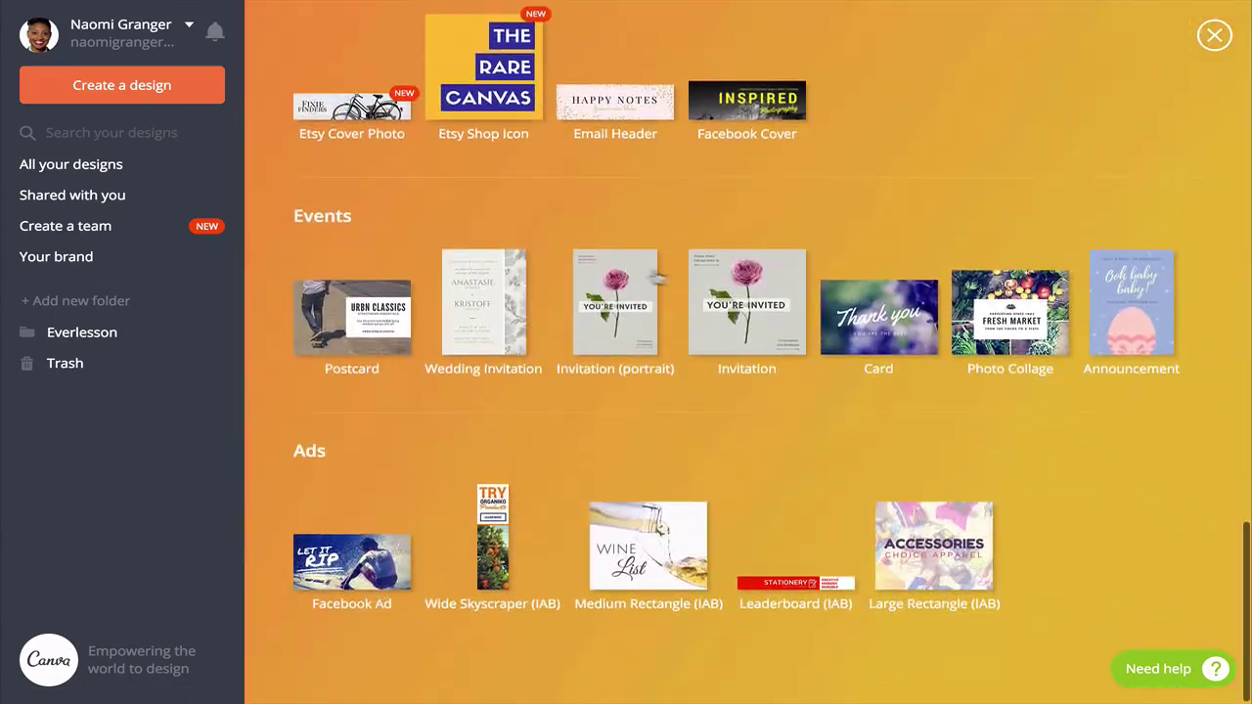
scroll(725, 315, "up", 20)
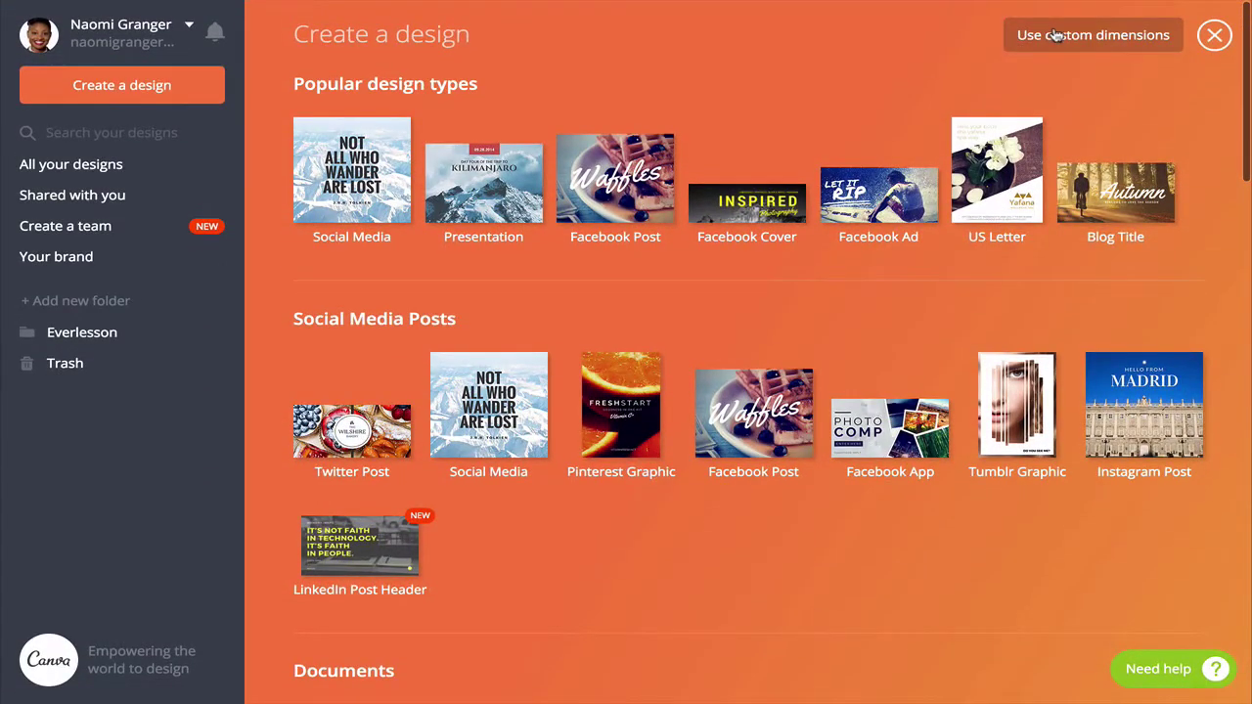
Cancel custom dimensions and open the 1280px x 800px - Login Screen design from the Everlesson folder
left_click(1057, 35)
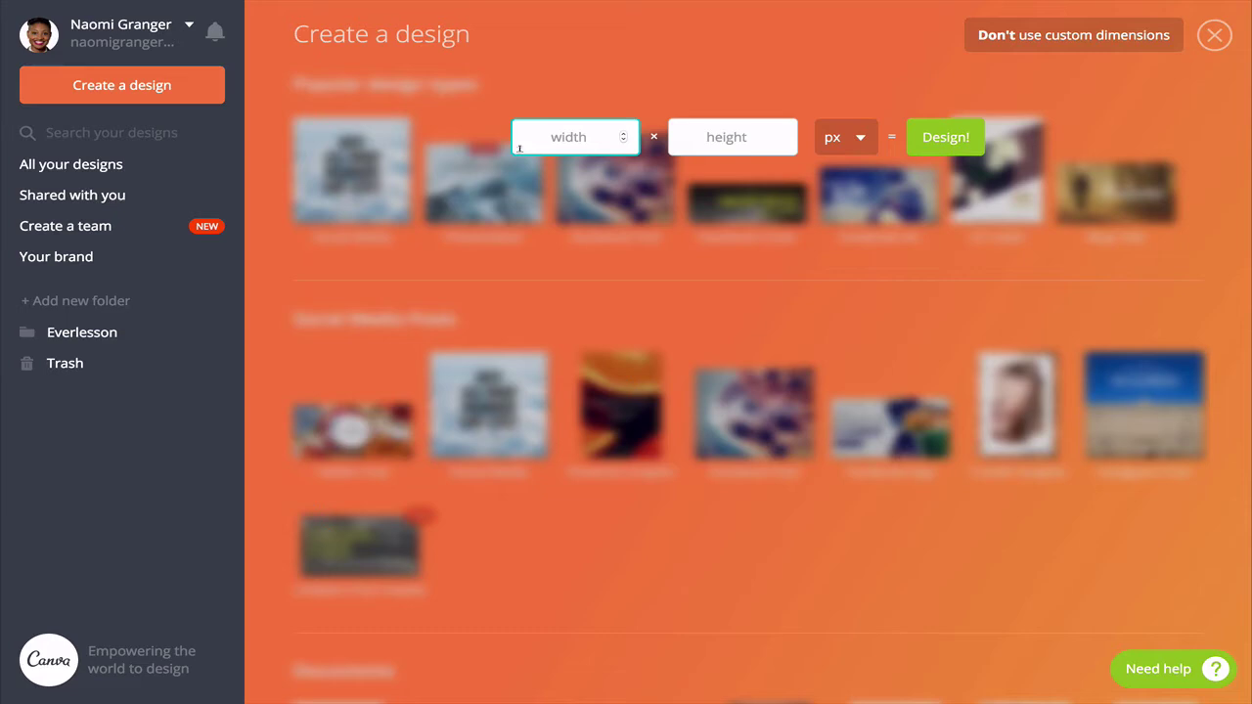
left_click(847, 137)
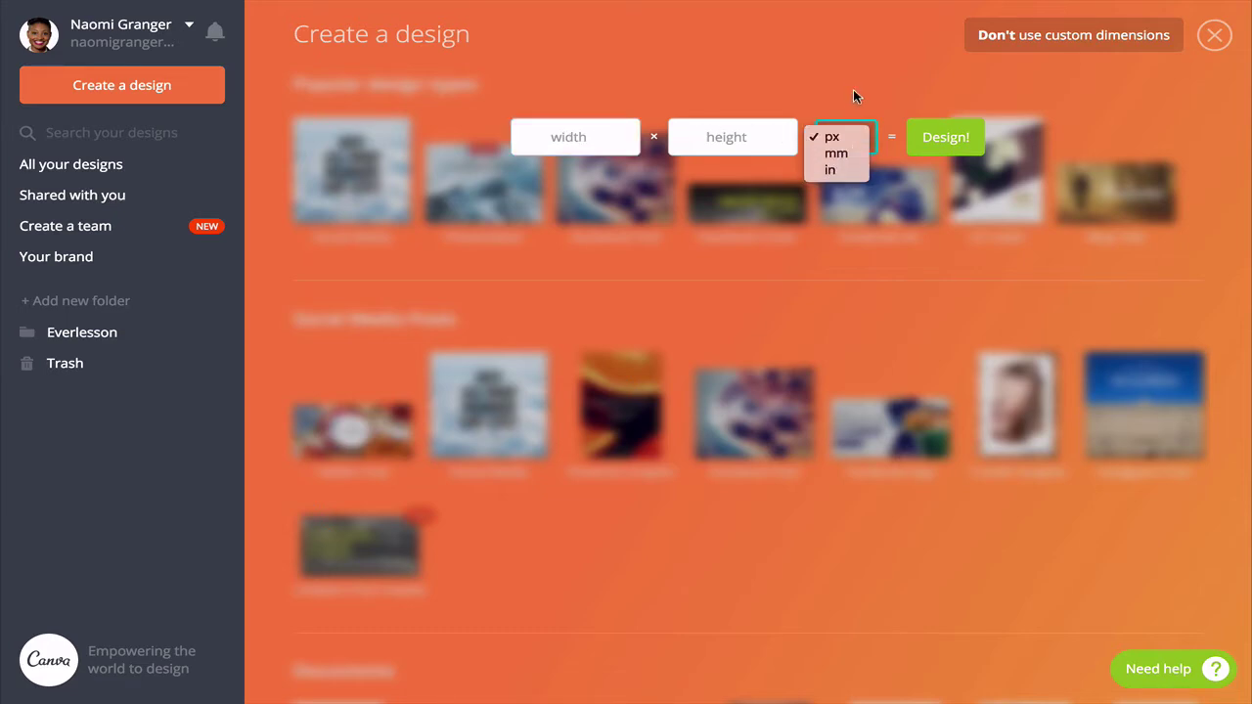
left_click(855, 95)
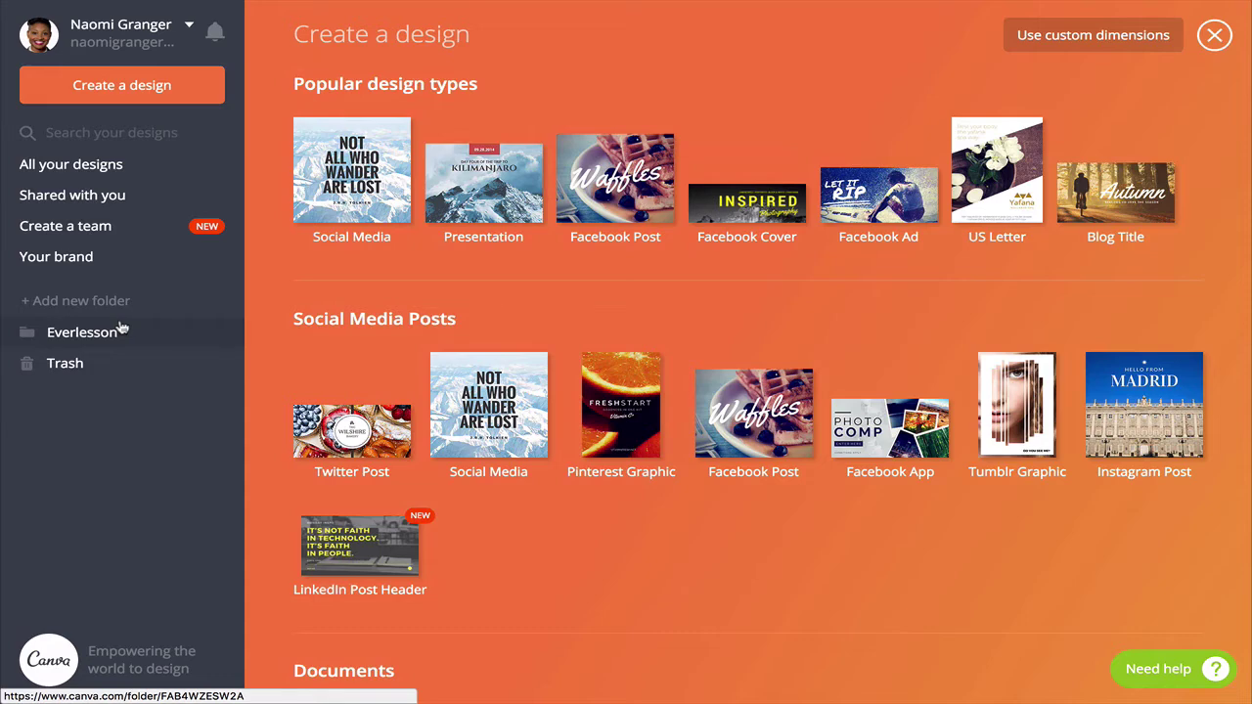
left_click(122, 331)
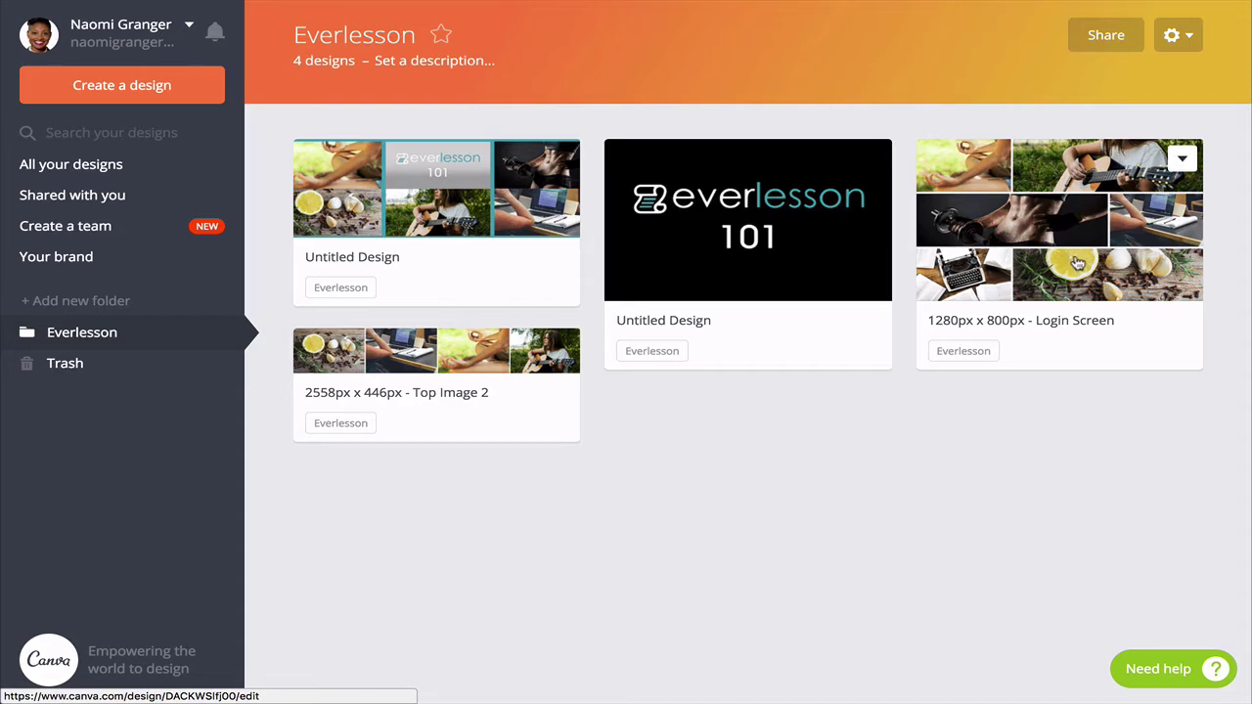
left_click(988, 242)
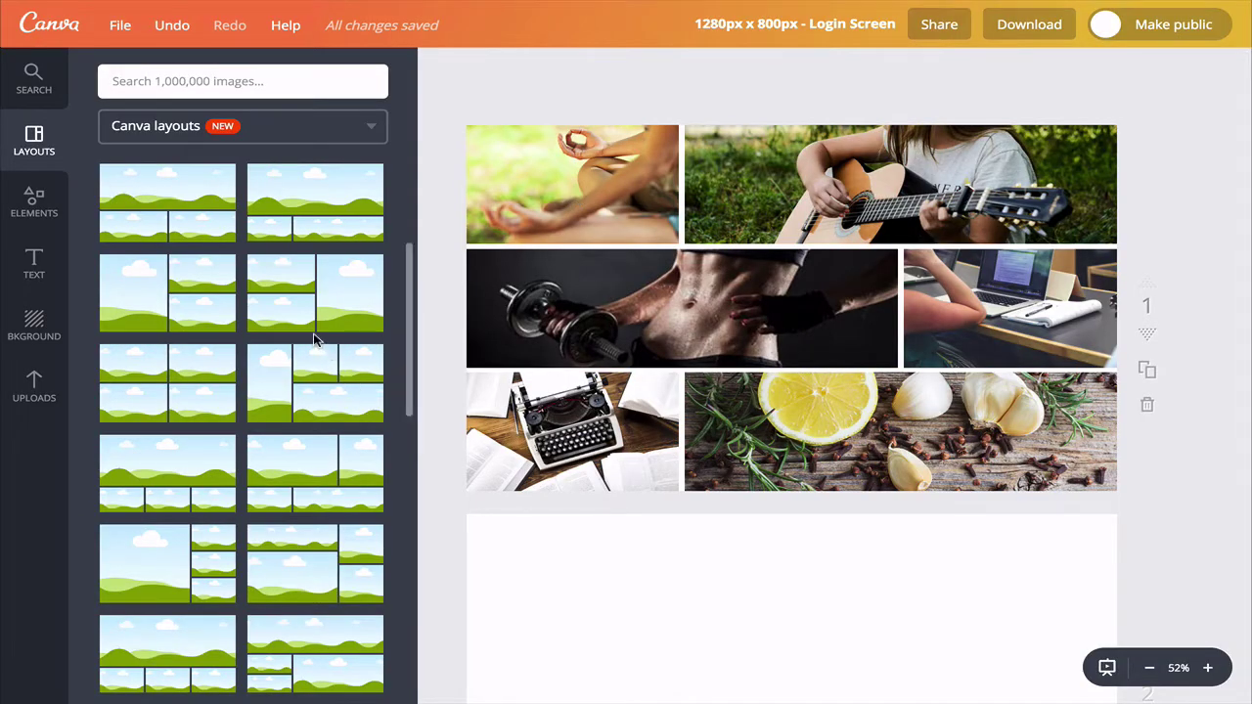
Apply the matching six-frame grid layout from the Layouts list to blank page 2
scroll(318, 333, "down", 2)
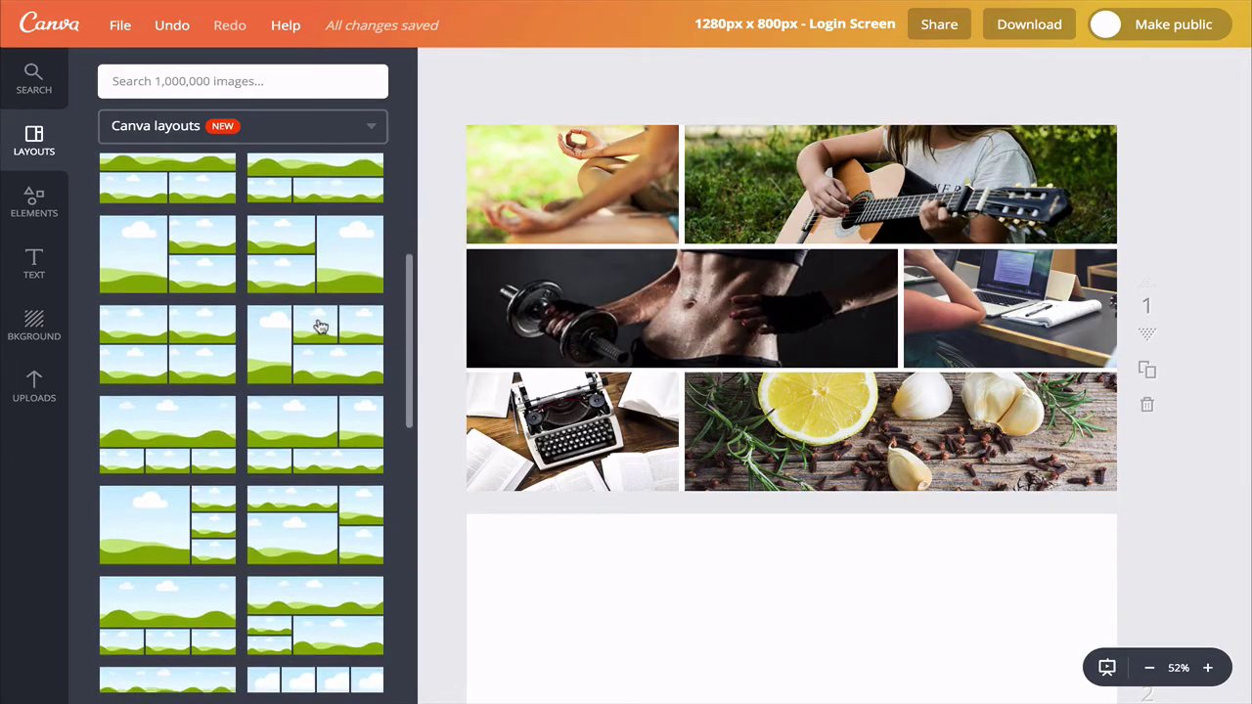
scroll(320, 326, "down", 2)
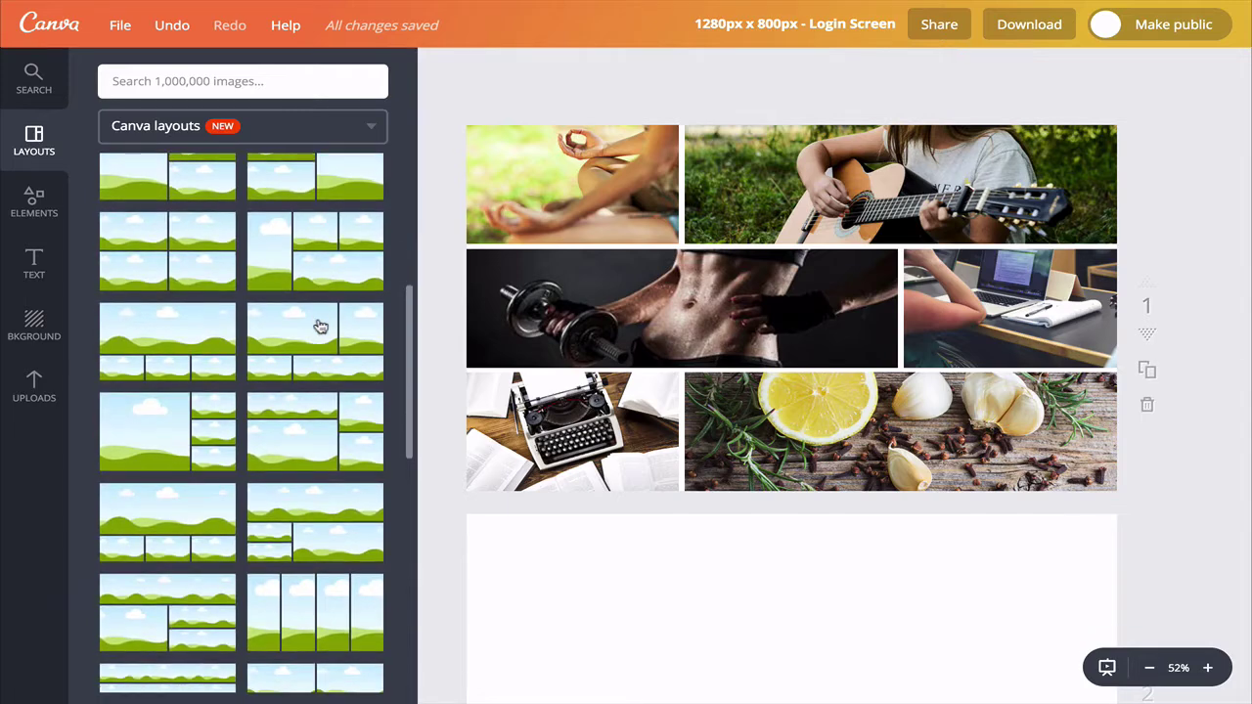
scroll(320, 324, "down", 2)
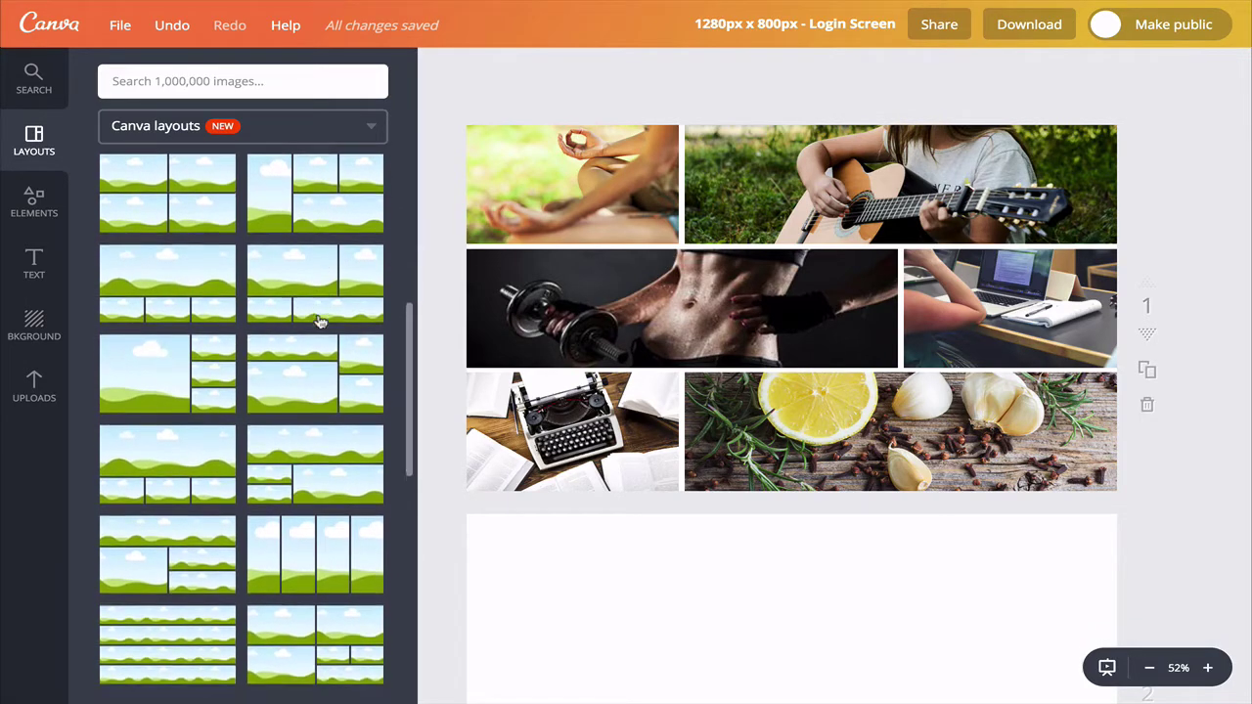
scroll(319, 323, "down", 1)
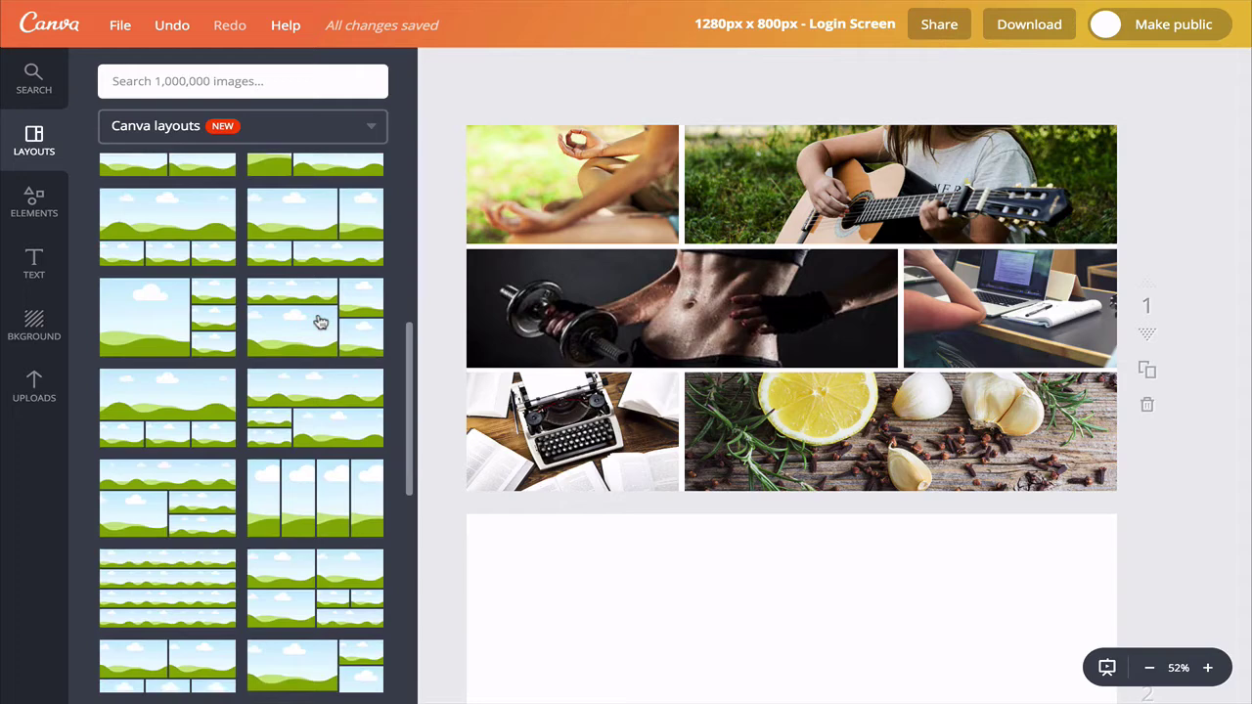
scroll(320, 322, "down", 1)
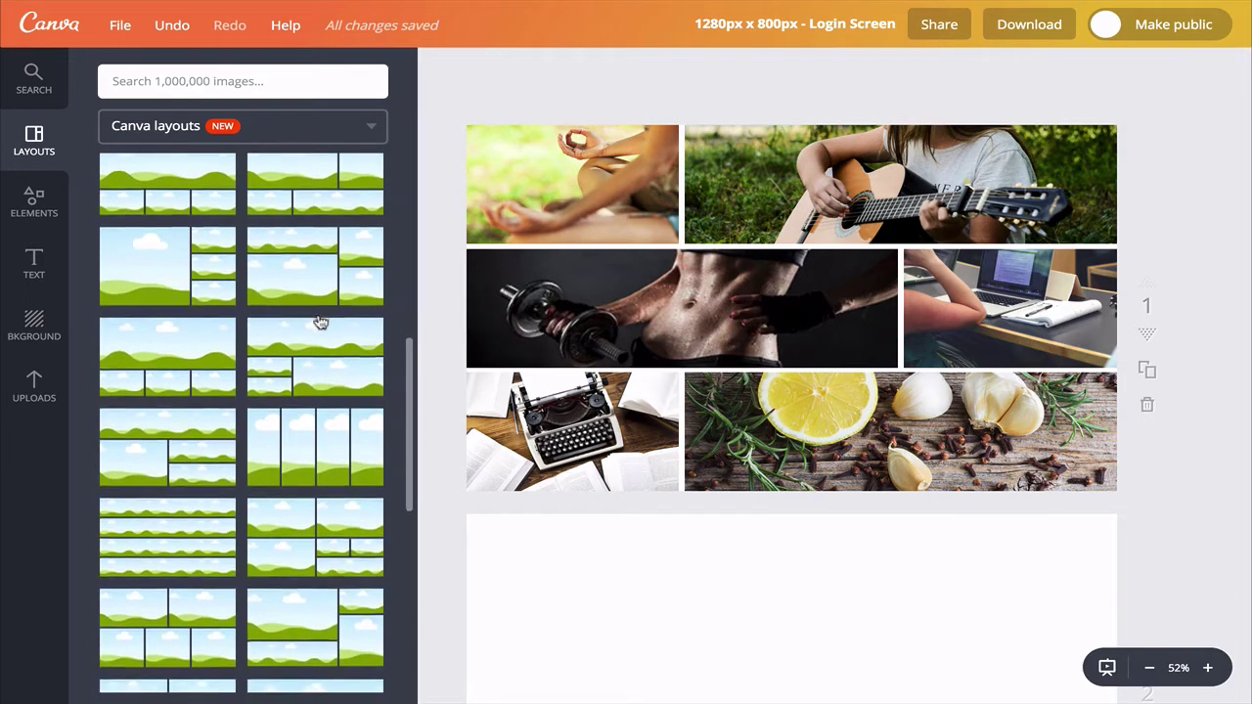
scroll(320, 323, "down", 3)
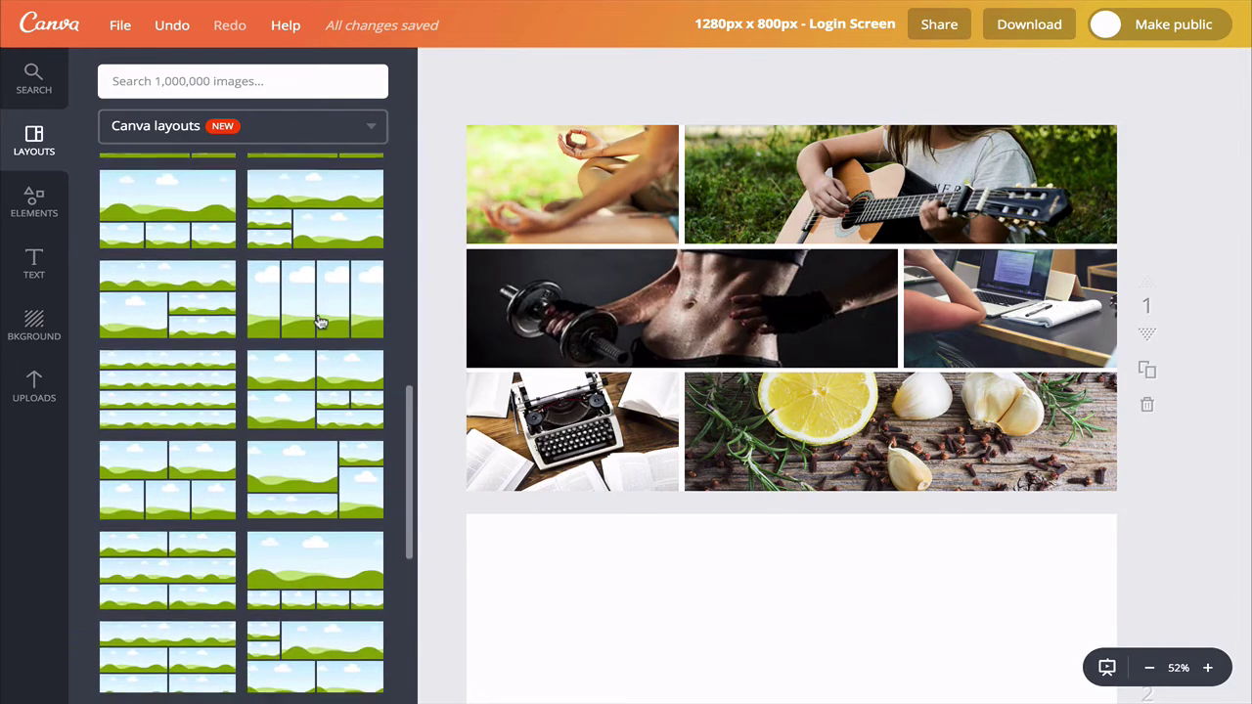
scroll(320, 322, "down", 2)
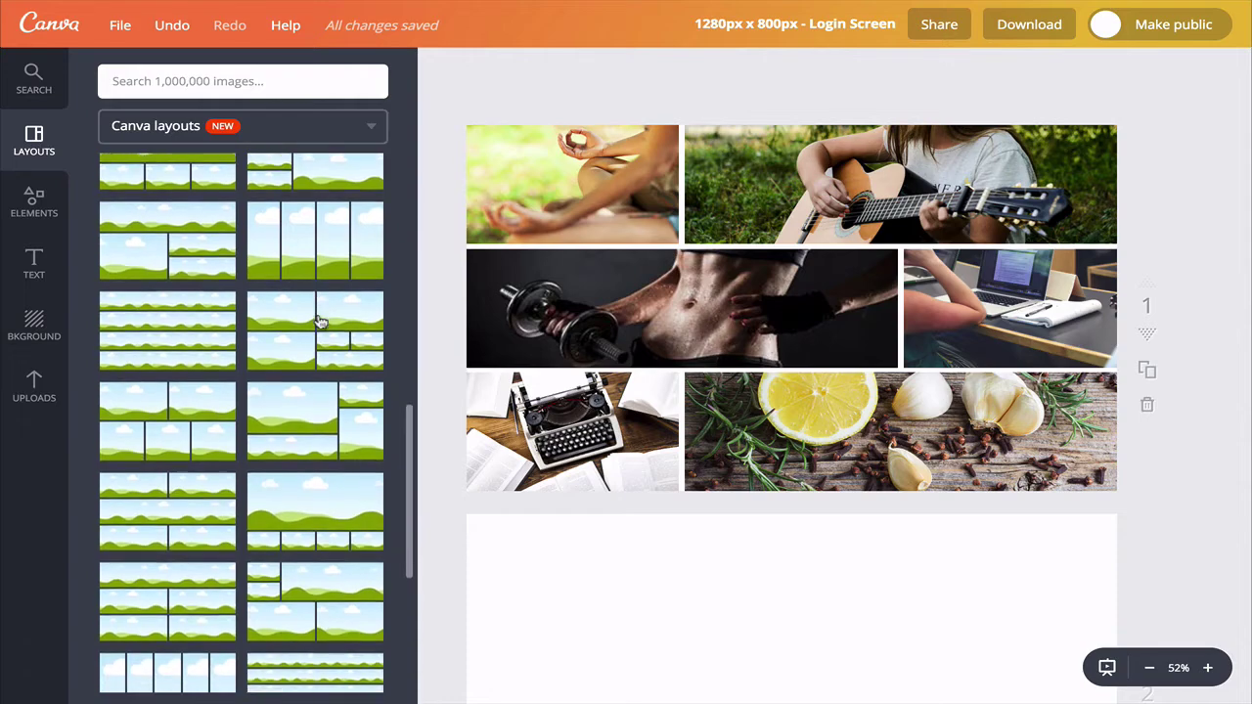
scroll(320, 323, "down", 6)
scroll(463, 424, "down", 3)
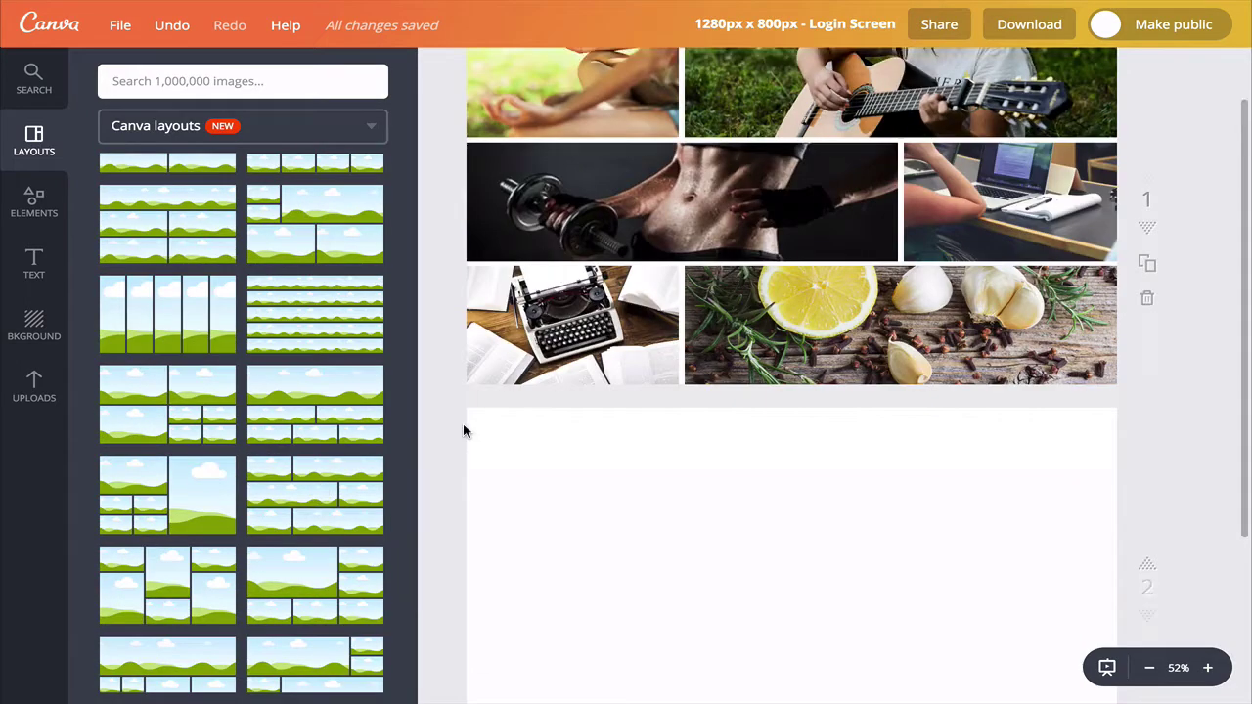
left_click(320, 506)
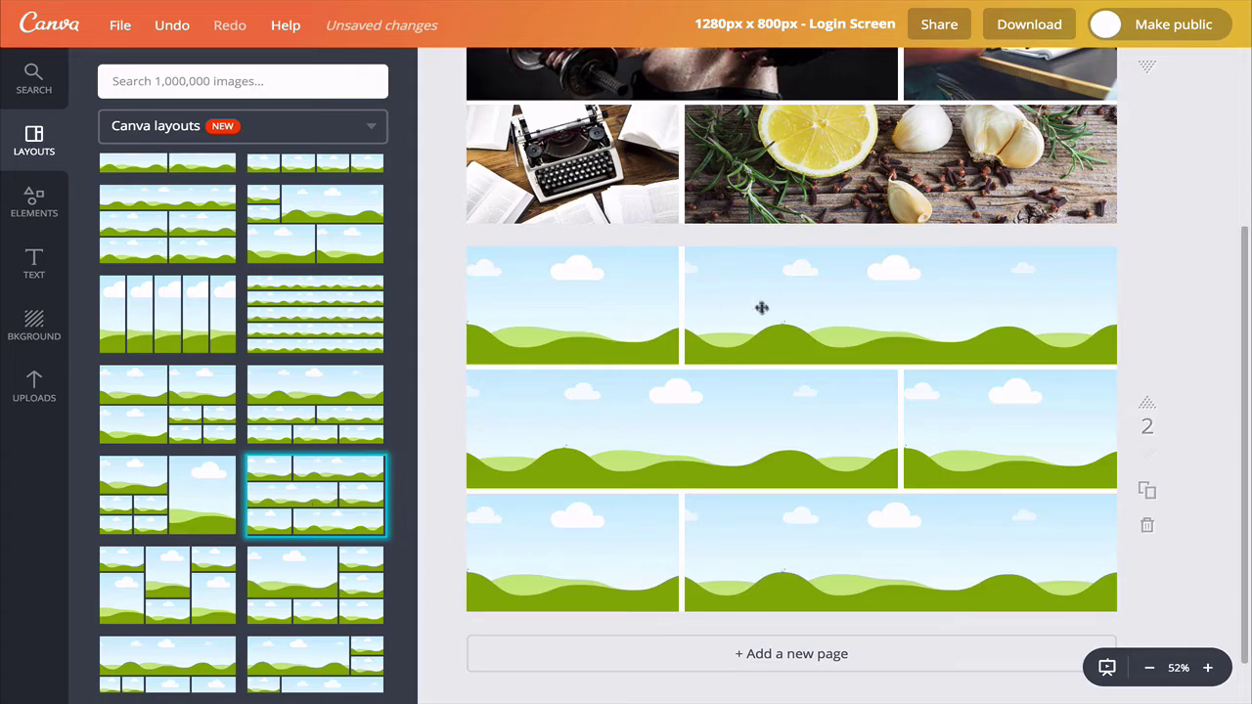
Open the Food folder in Uploads and scroll through its photos
left_click(34, 382)
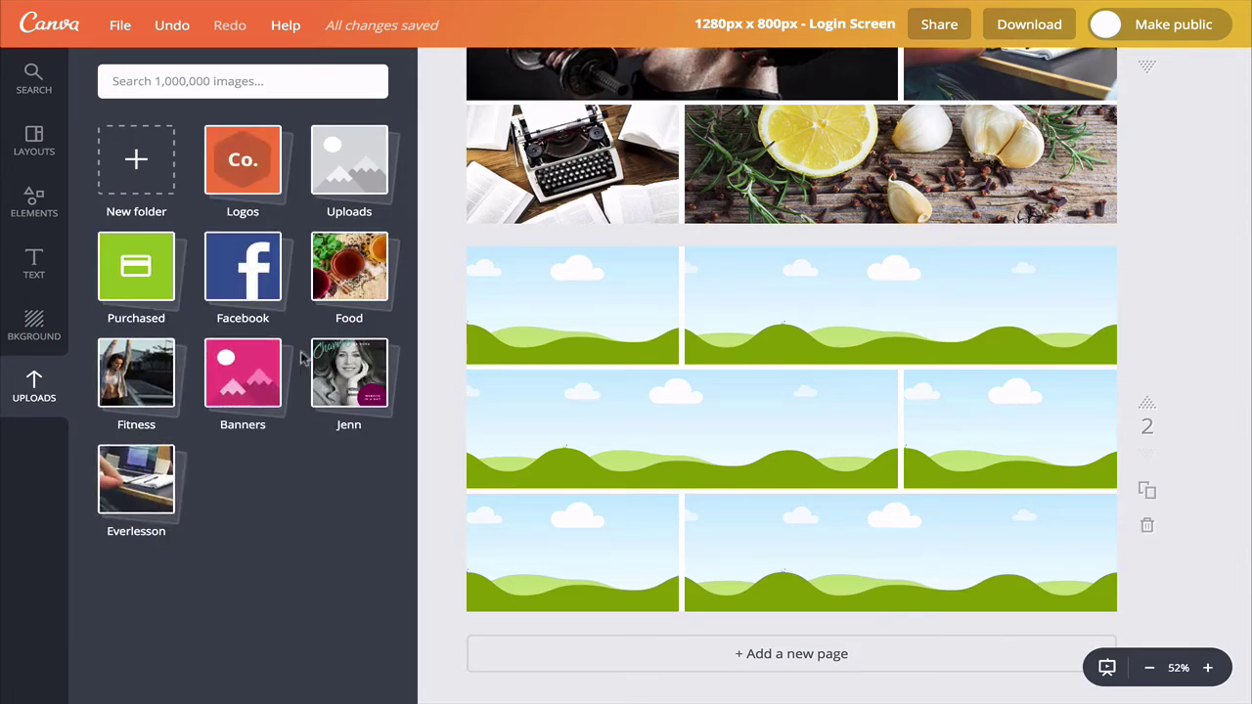
left_click(347, 298)
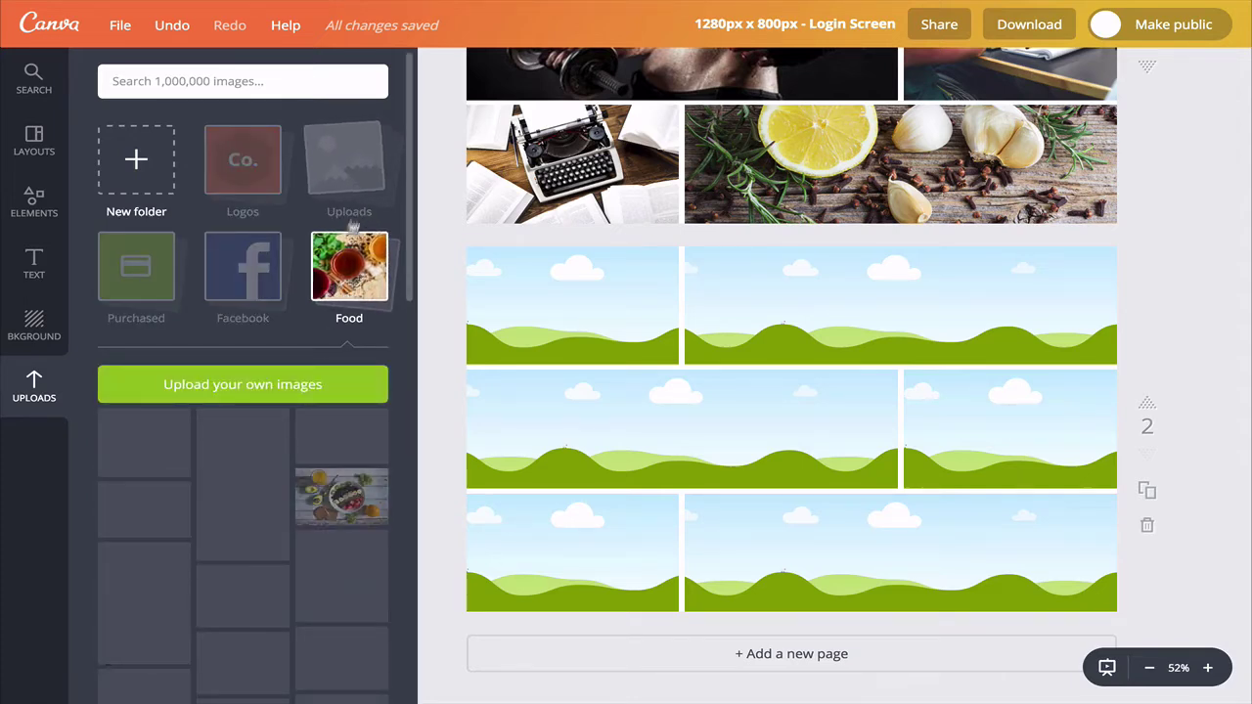
scroll(287, 511, "down", 3)
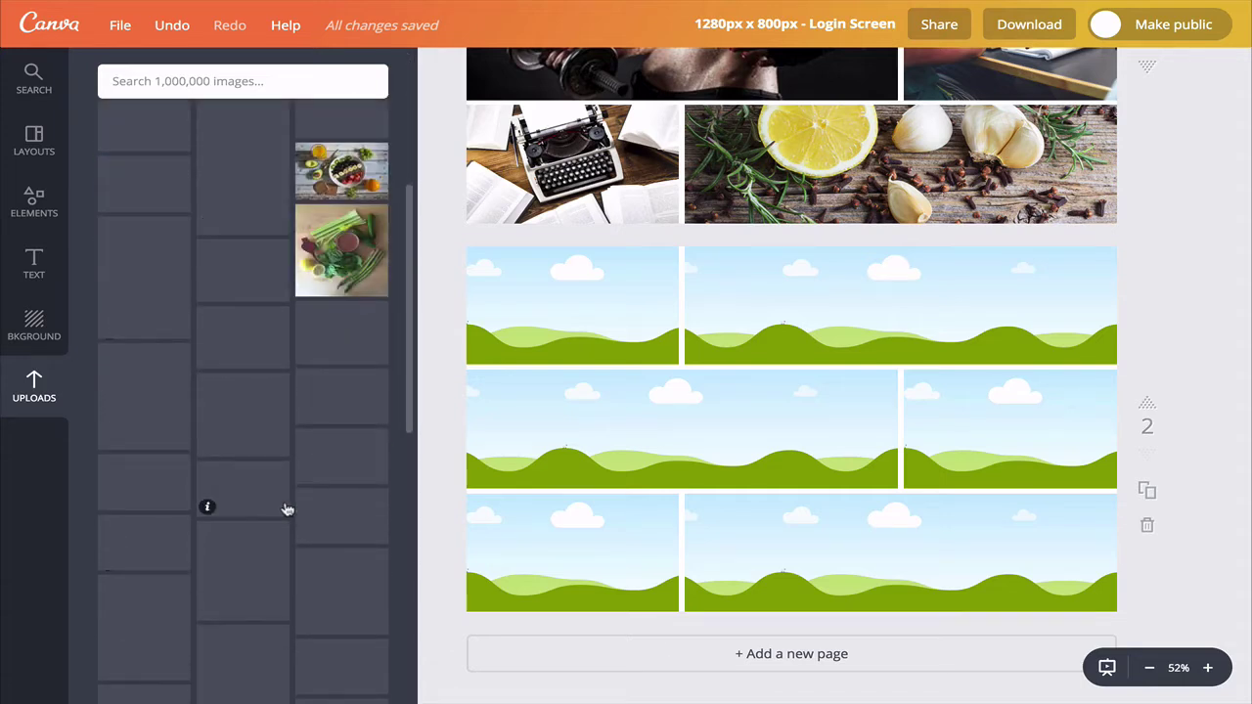
scroll(286, 509, "down", 1)
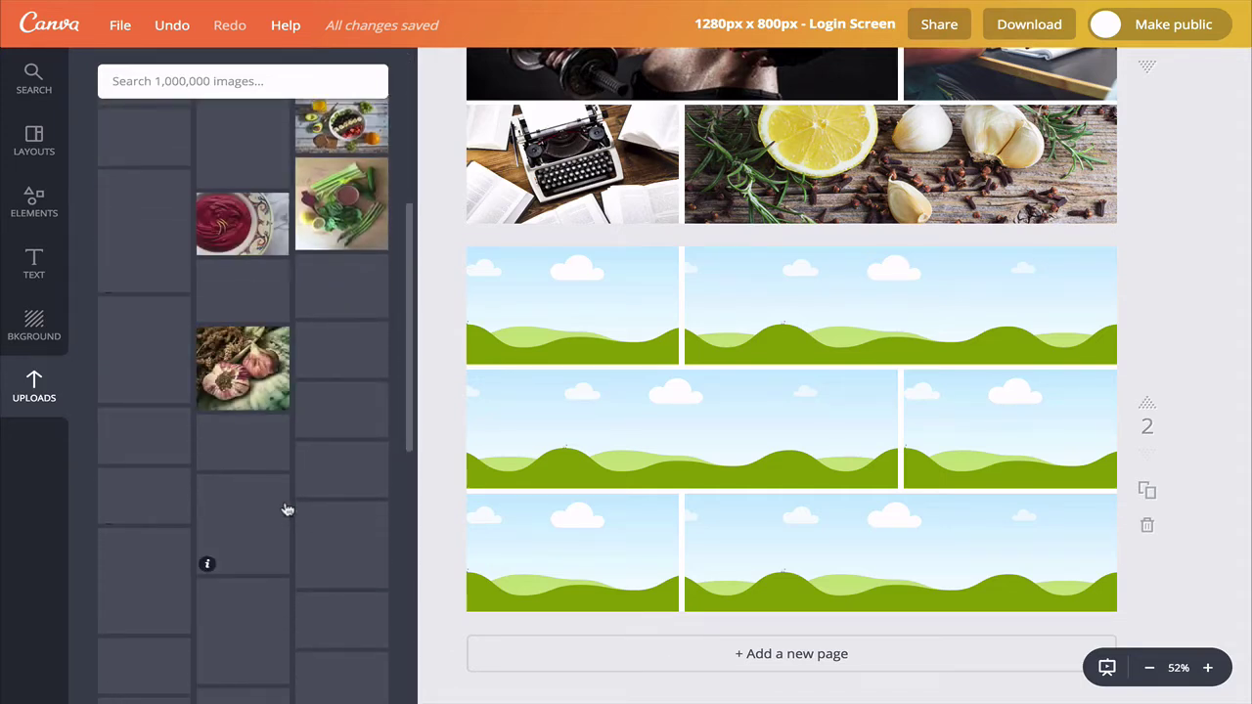
scroll(289, 513, "down", 3)
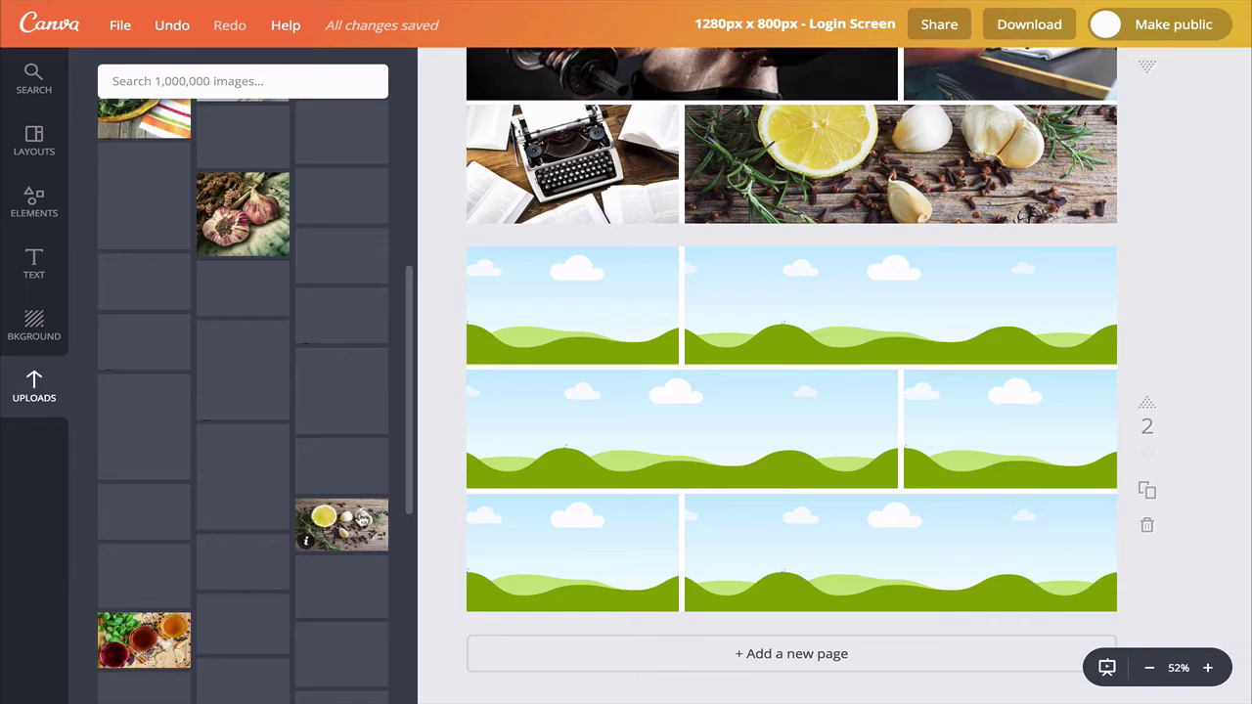
Place and reframe the lemon photo bottom-right, then put the dumbbell photo top-right
left_click(356, 521)
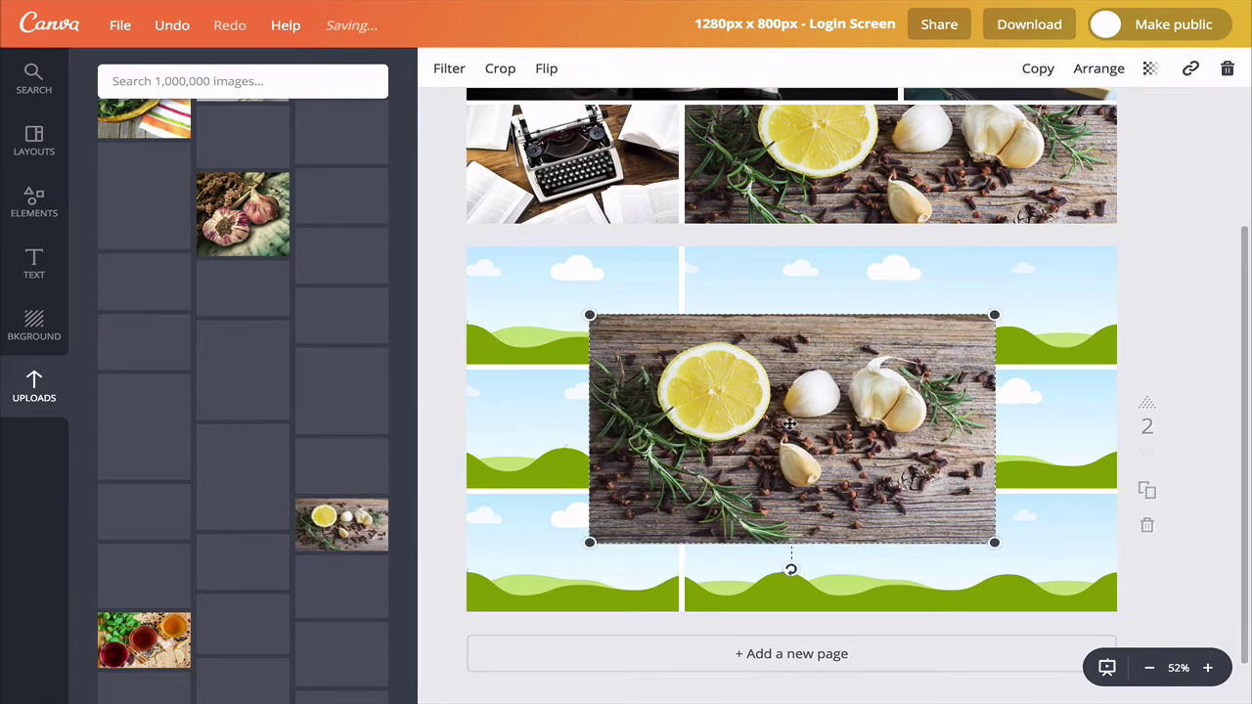
left_click_drag(793, 431, 917, 534)
double_click(918, 536)
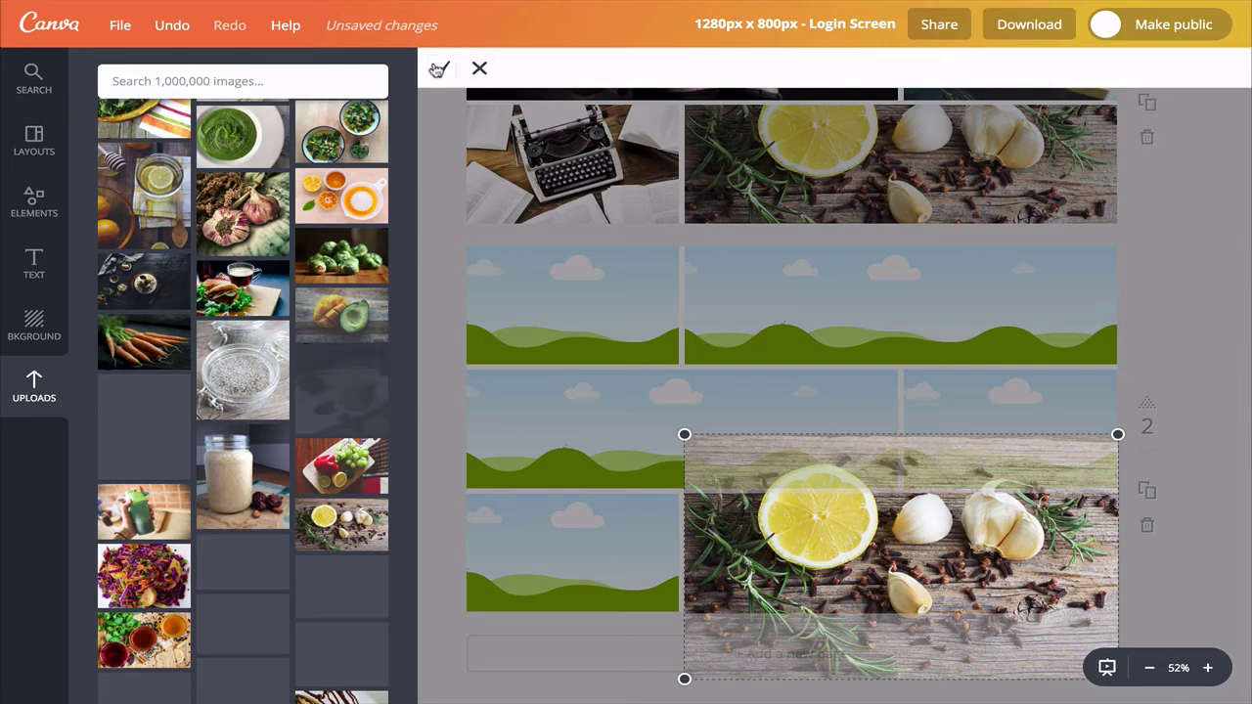
left_click(481, 67)
left_click(147, 382)
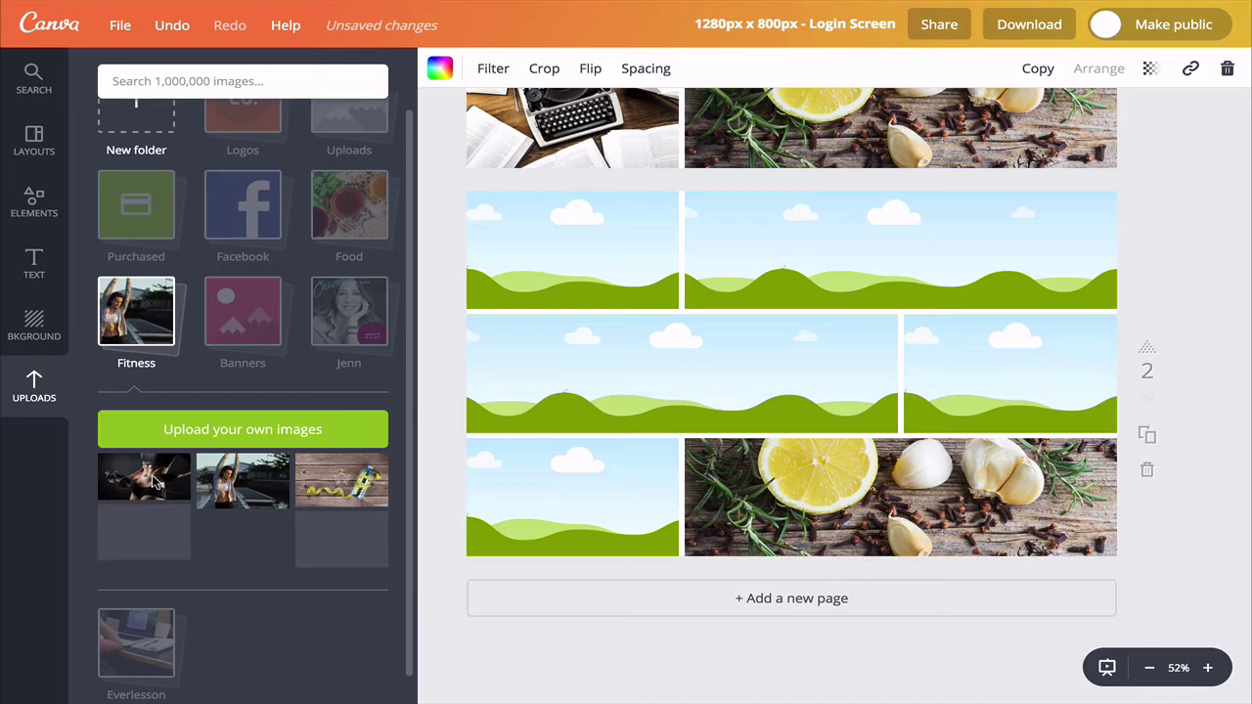
left_click_drag(157, 482, 881, 250)
Fill the remaining cells with the laptop, yoga, reframed guitar and typewriter photos
left_click(157, 492)
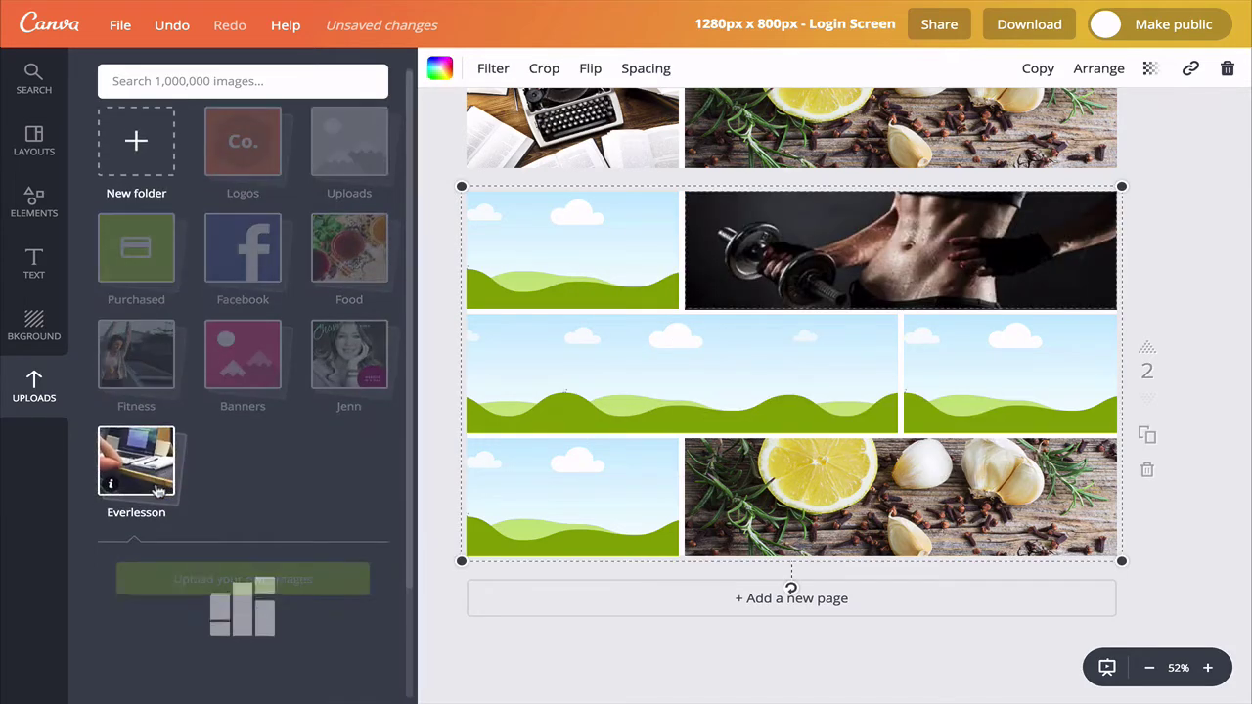
left_click(342, 496)
left_click_drag(729, 396, 591, 283)
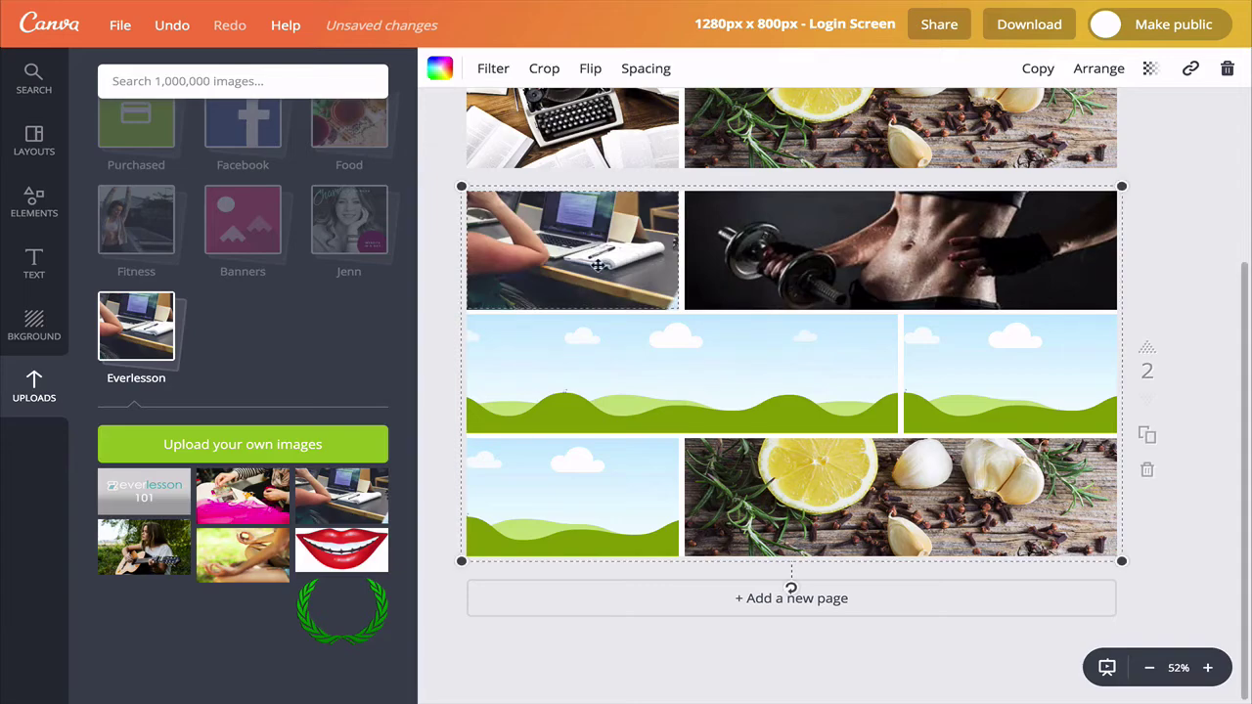
left_click_drag(243, 554, 955, 399)
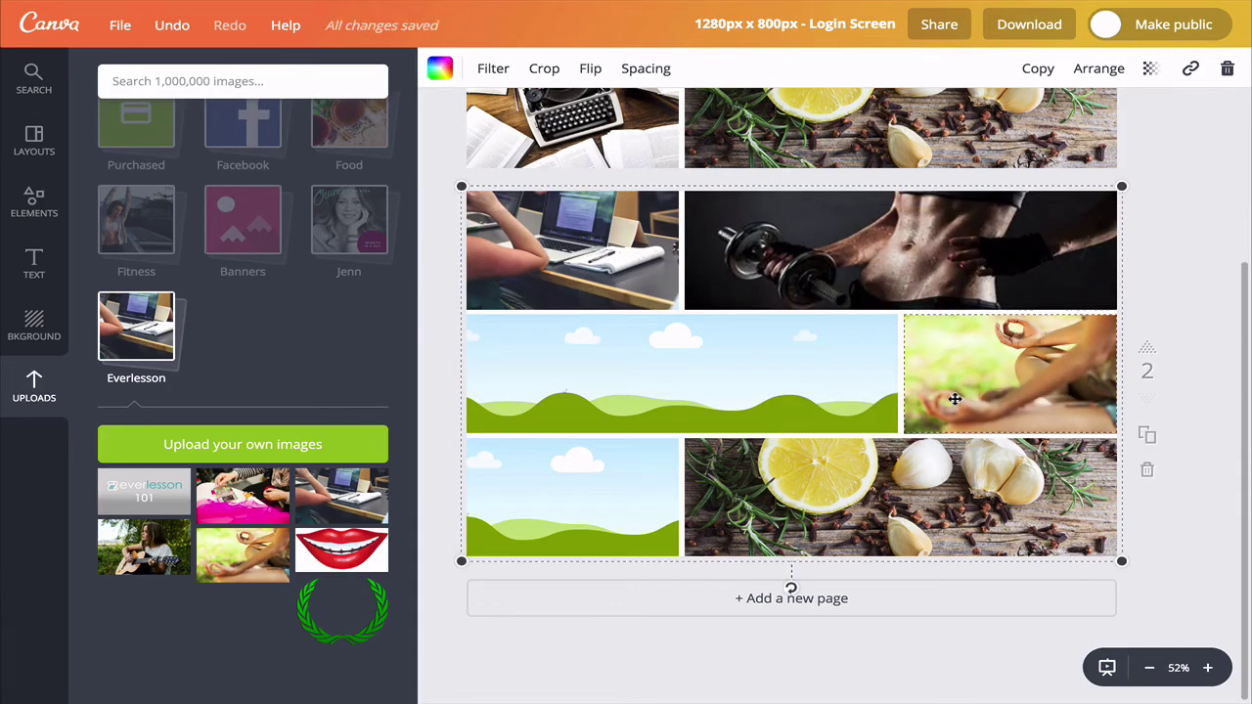
left_click_drag(144, 546, 647, 331)
double_click(646, 367)
left_click(783, 572)
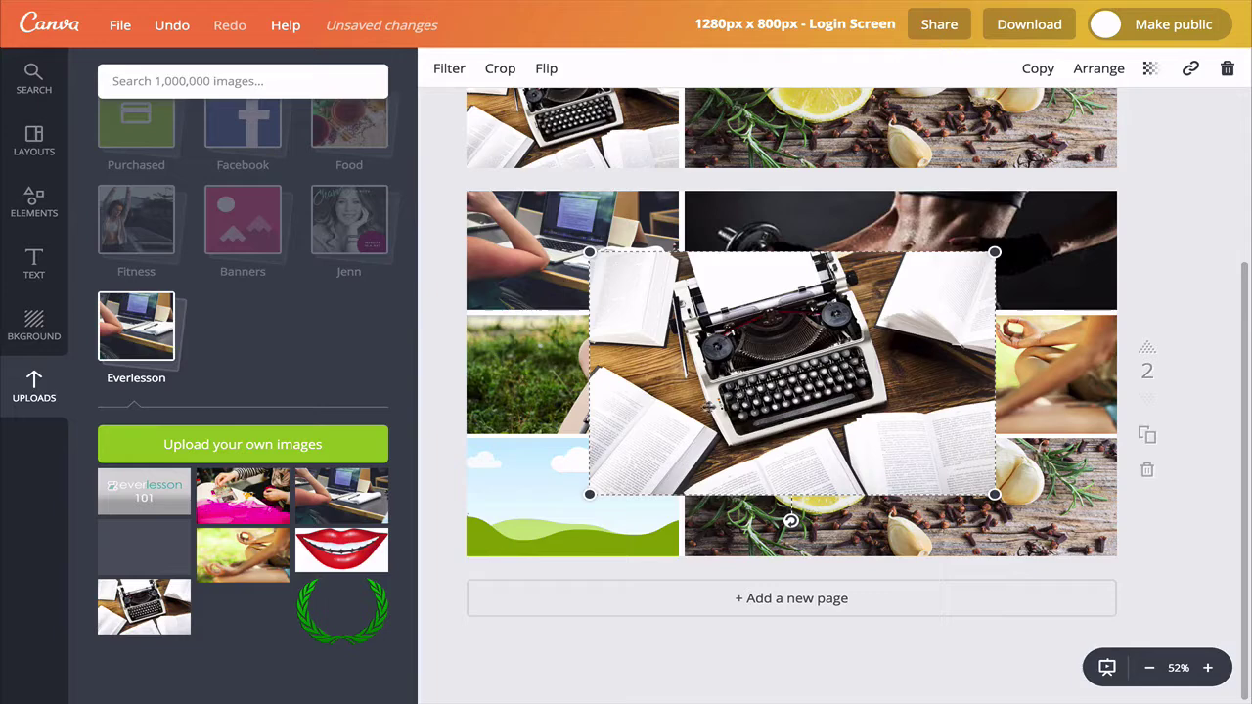
left_click_drag(576, 461, 566, 467)
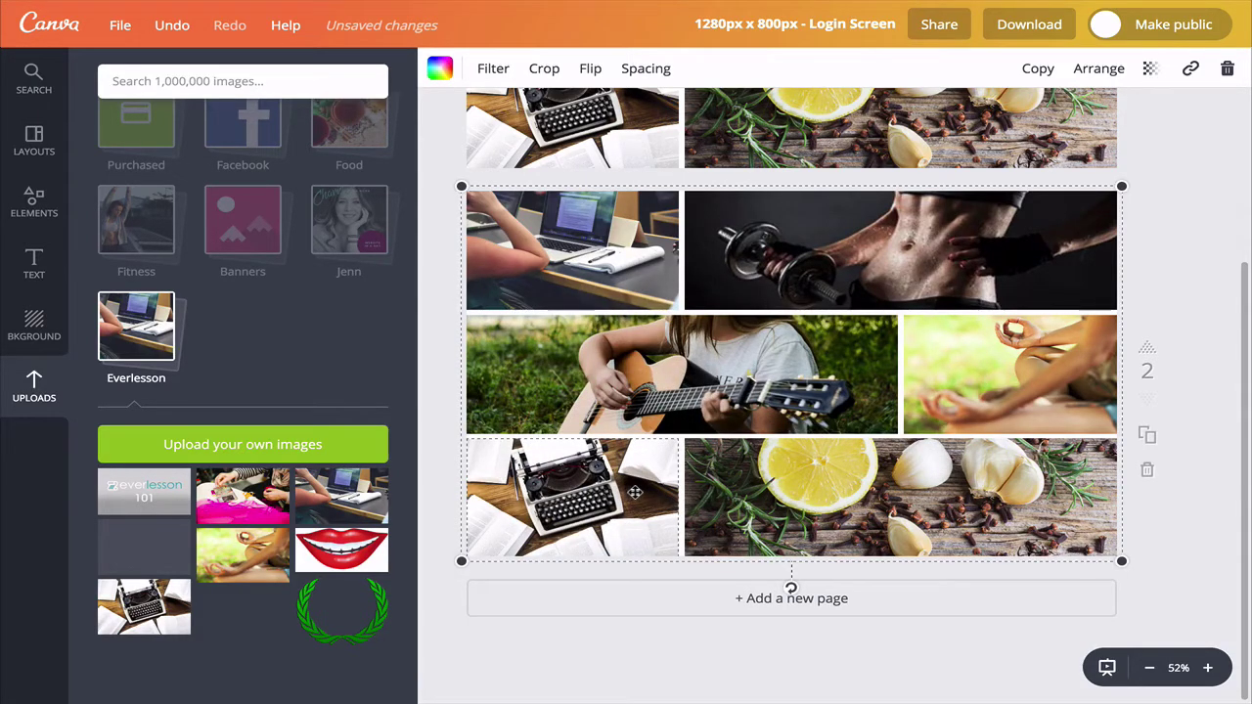
scroll(635, 492, "up", 5)
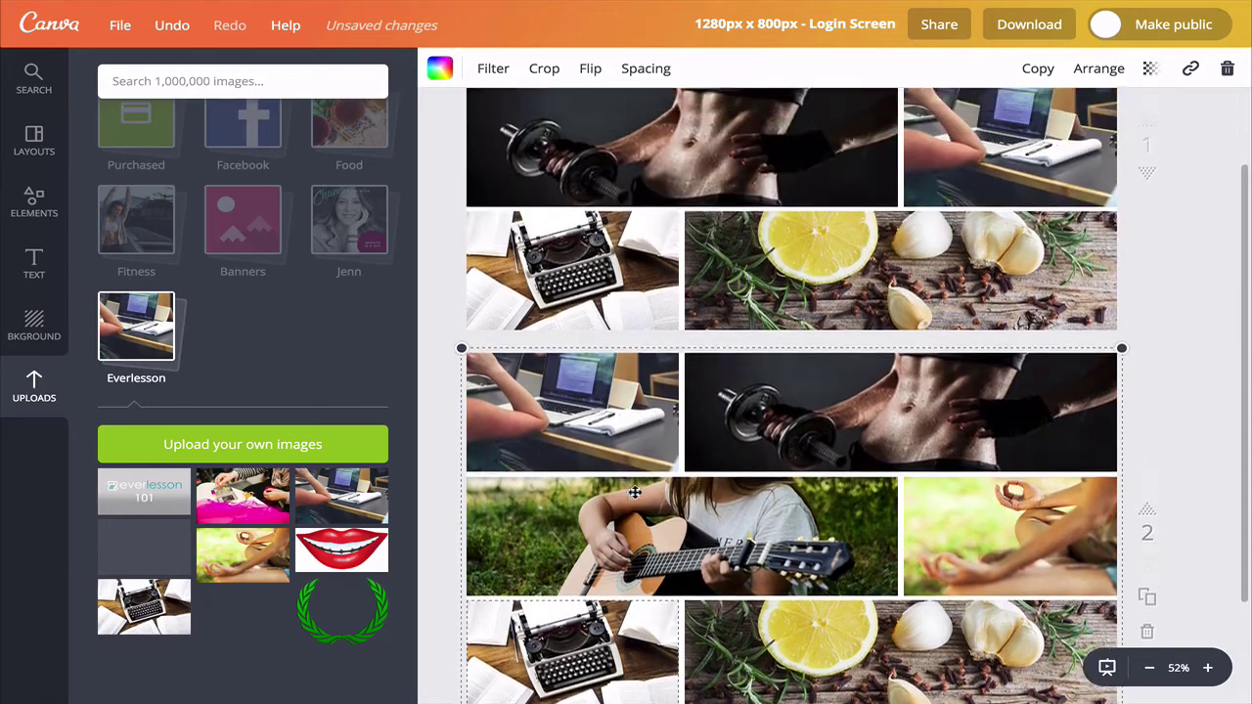
scroll(635, 492, "down", 5)
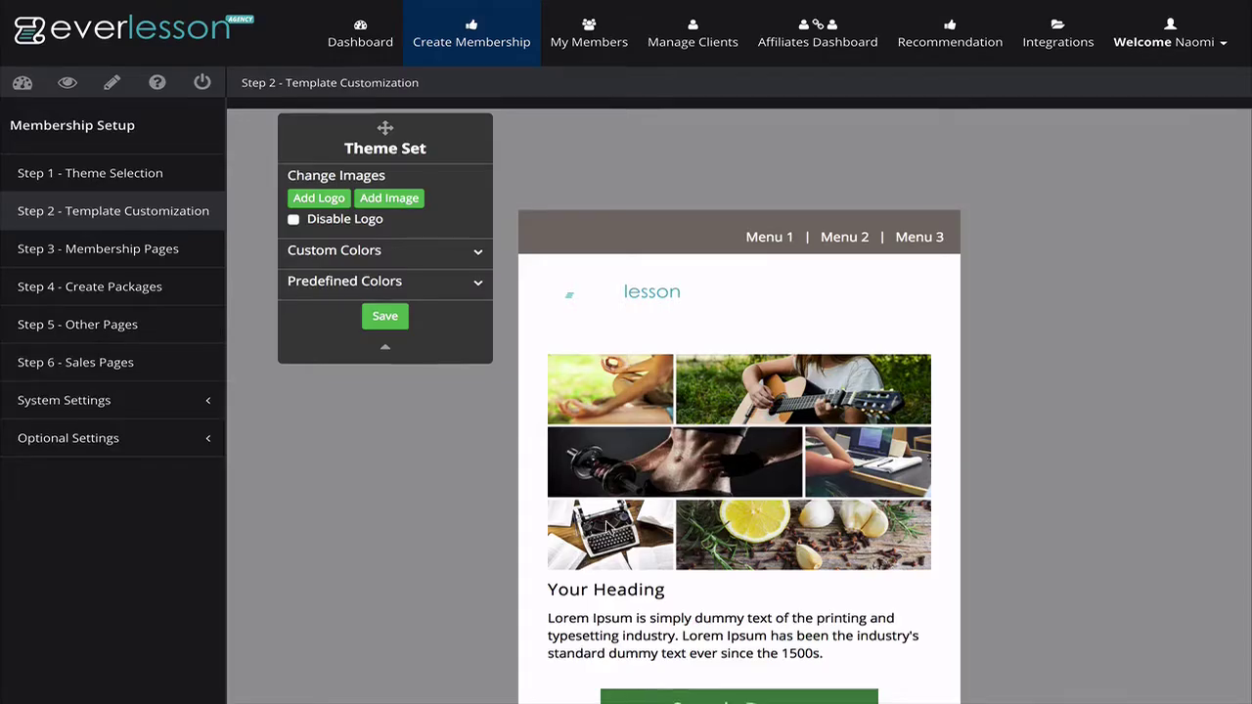
scroll(606, 528, "down", 1)
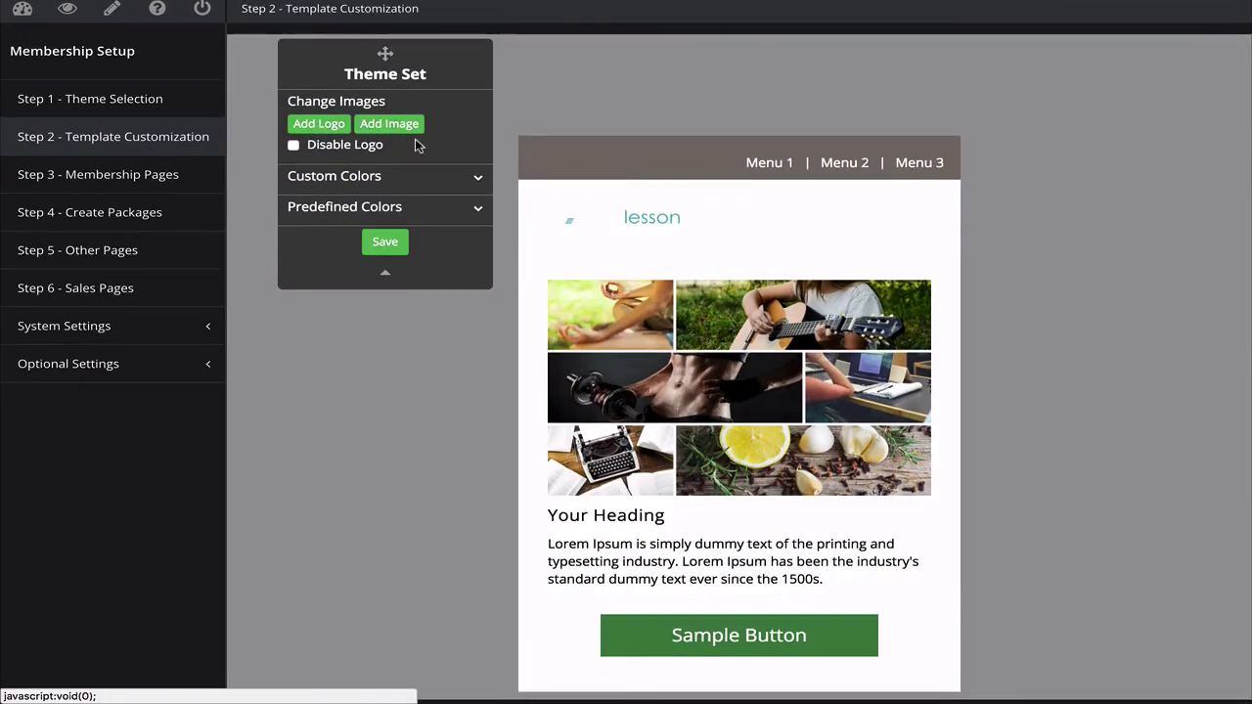
Save the login screen theme with its photo-collage background
left_click(385, 242)
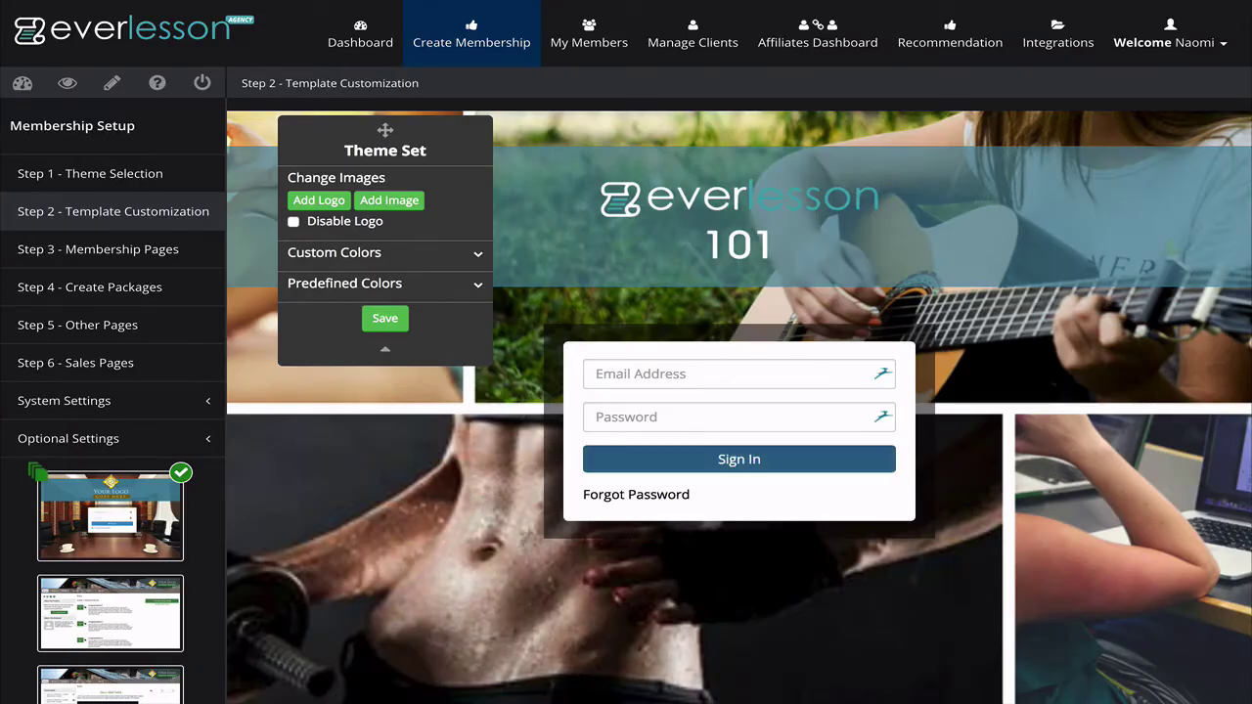
scroll(477, 593, "down", 3)
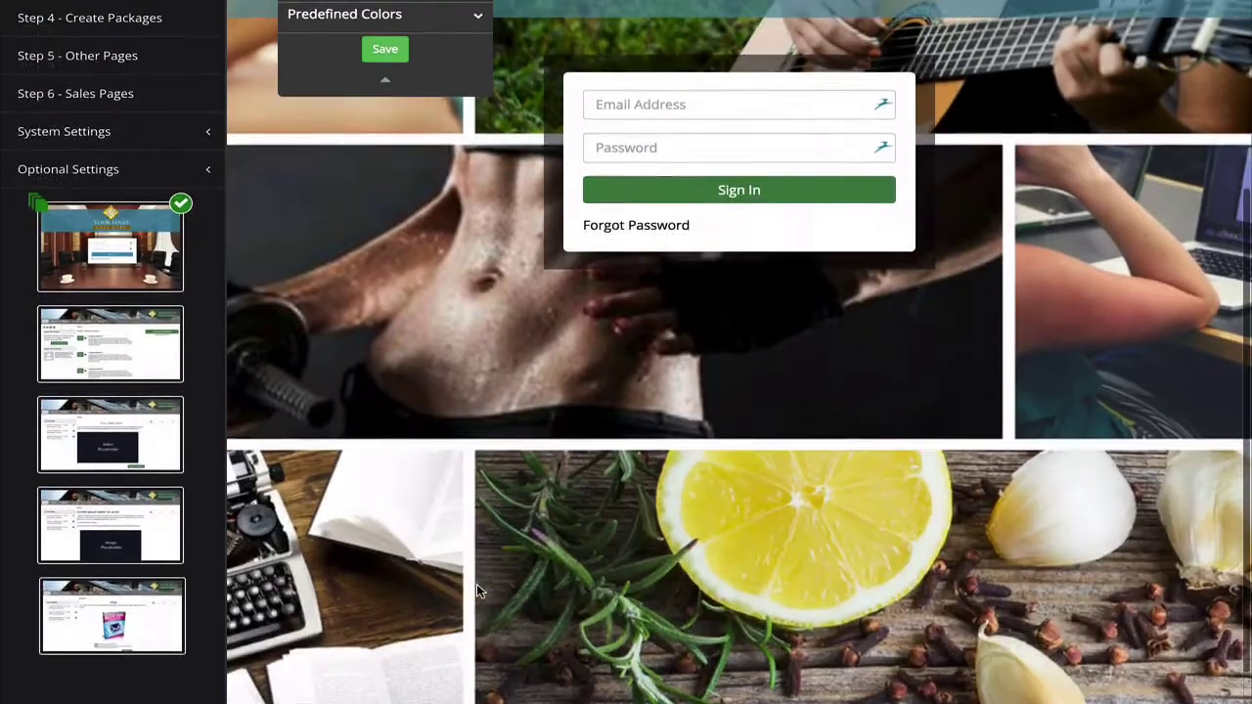
scroll(478, 590, "up", 2)
scroll(477, 590, "down", 2)
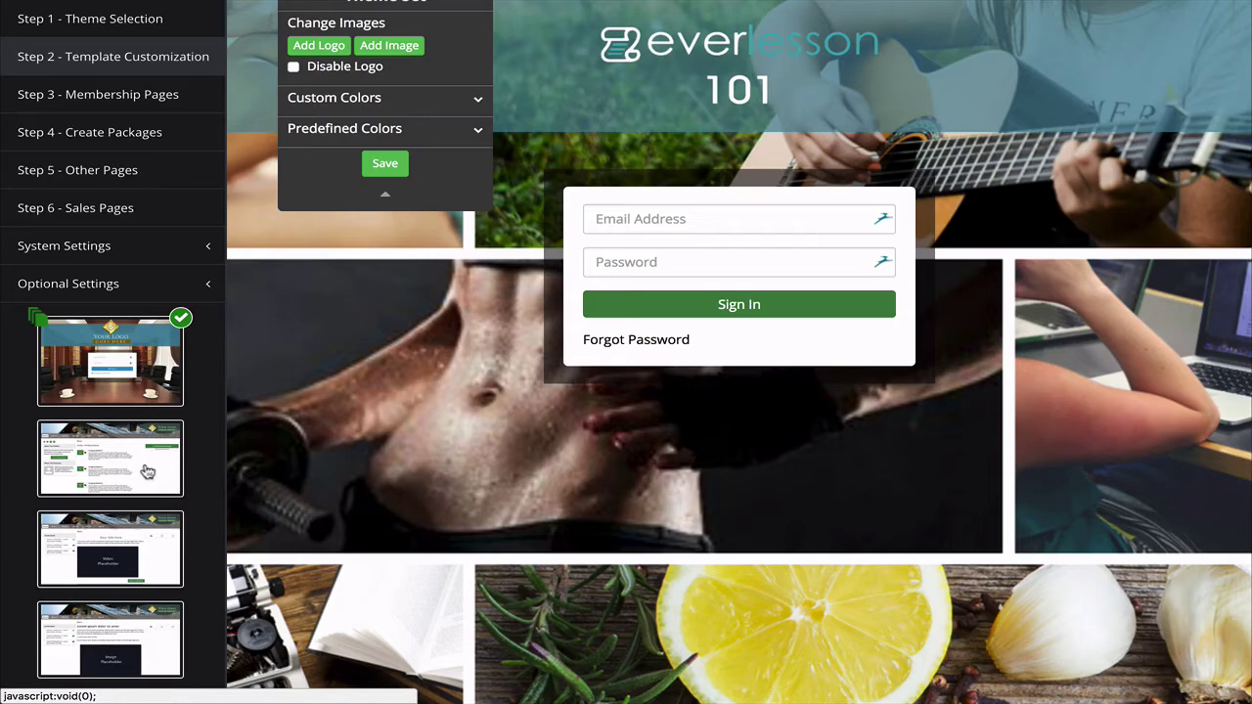
Preview the second, video-module and then category page templates
left_click(146, 473)
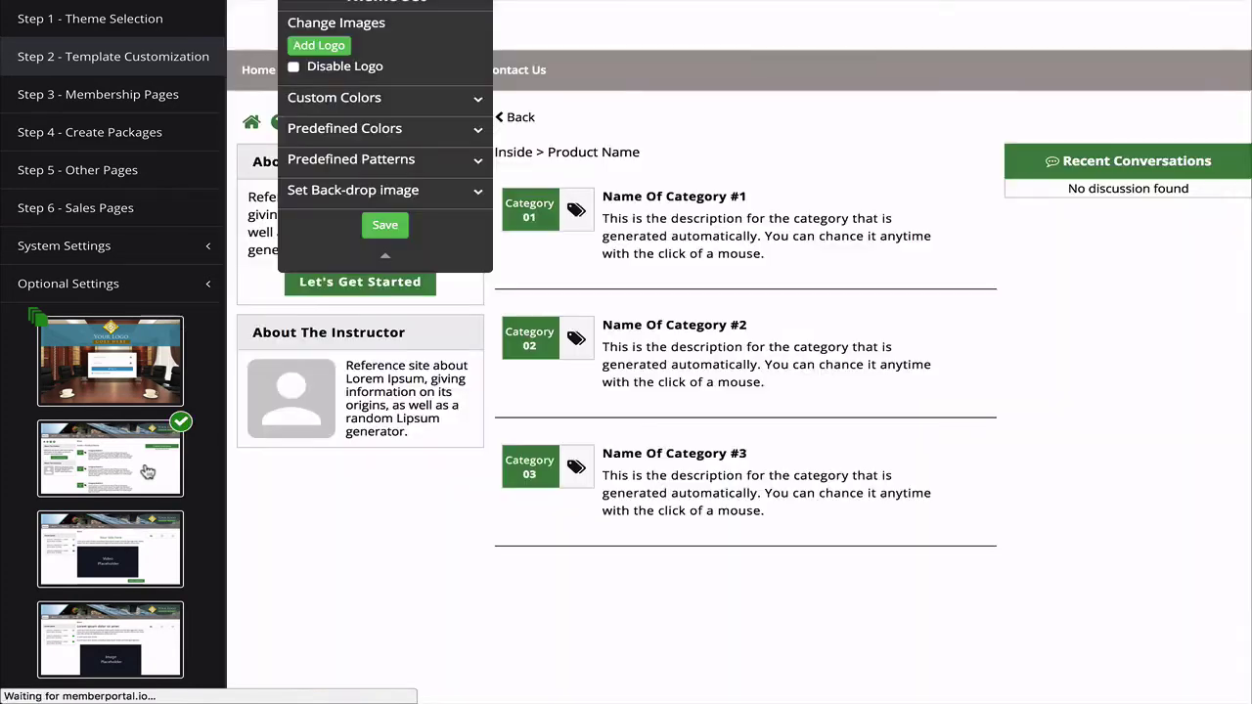
left_click(136, 567)
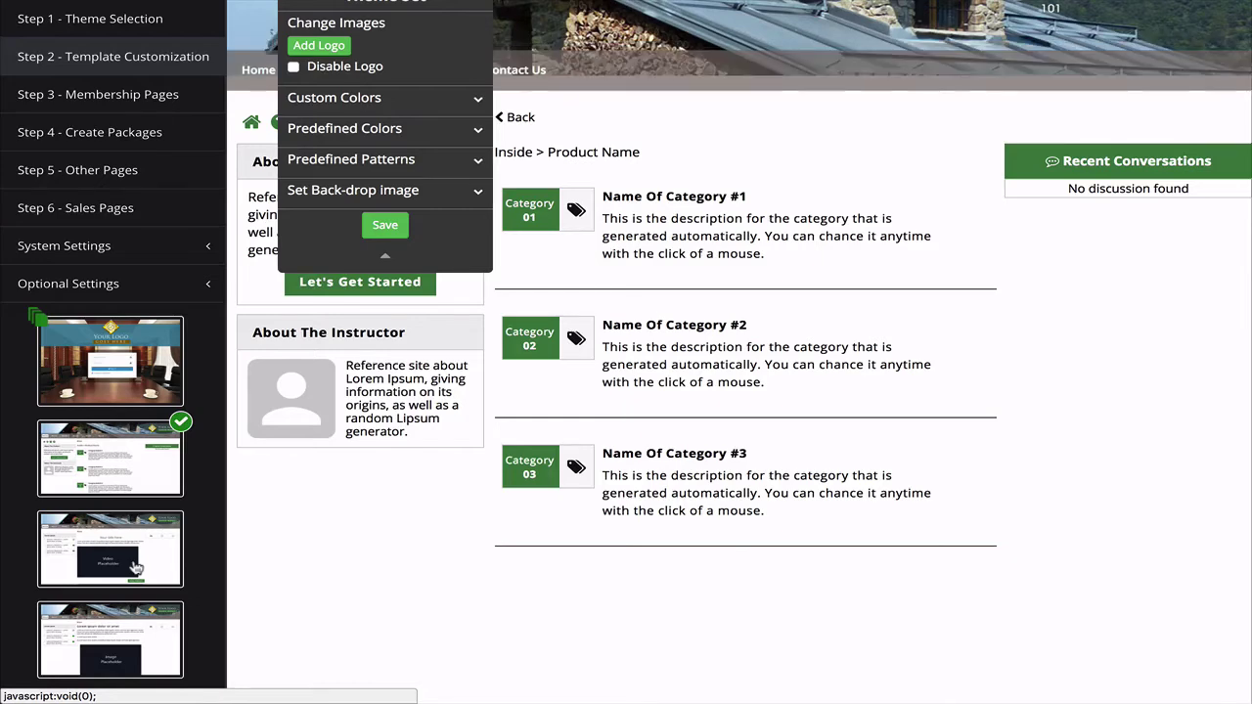
left_click(136, 360)
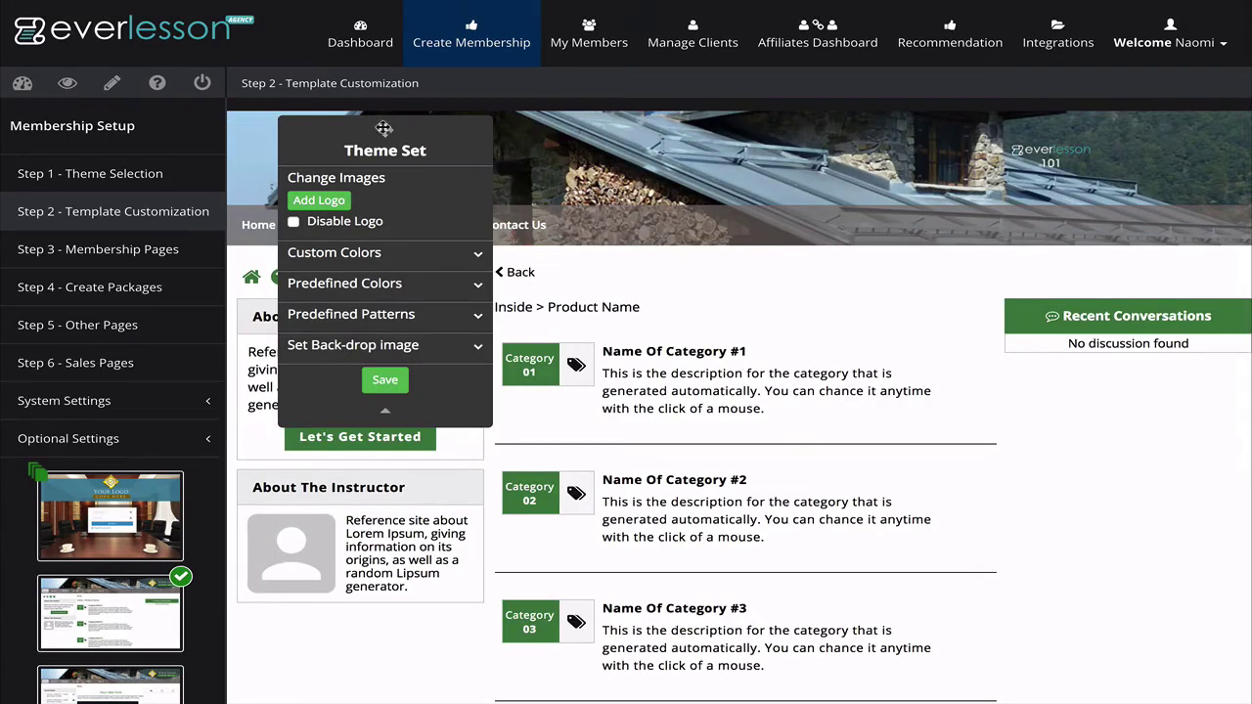
Move the theme settings panel off the content and expand Predefined Colors
left_click_drag(384, 128, 1049, 359)
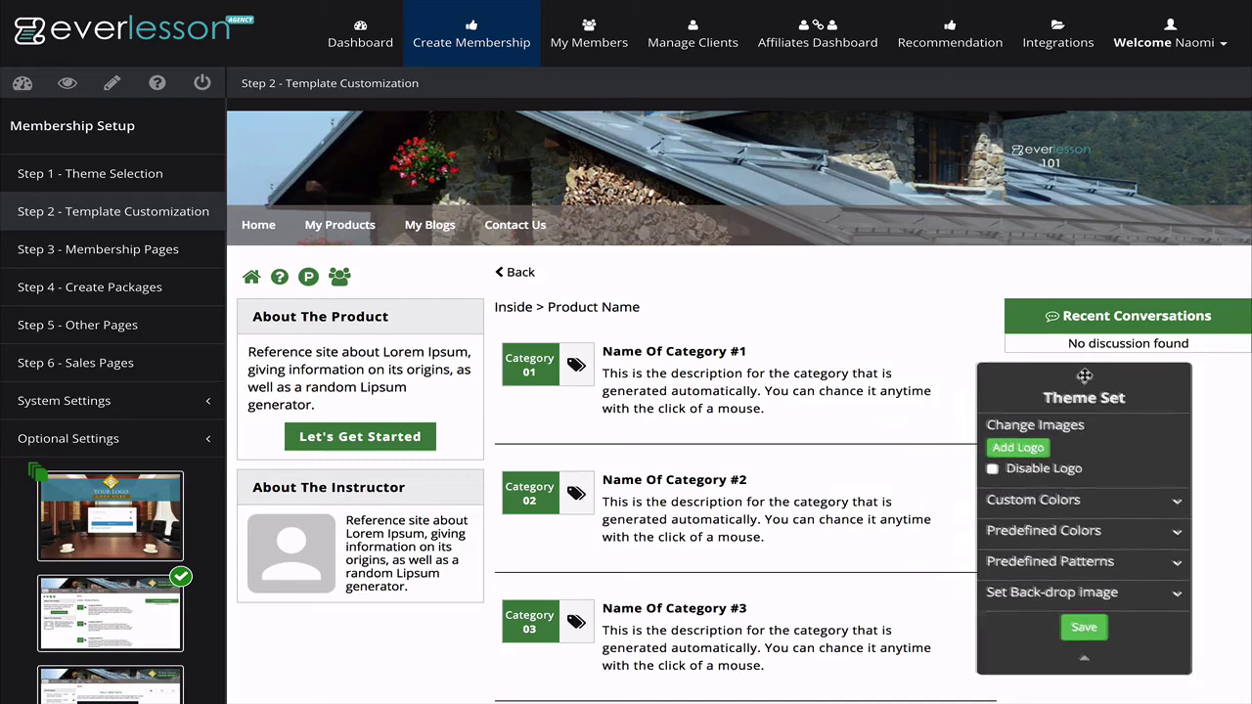
left_click_drag(1085, 376, 1097, 374)
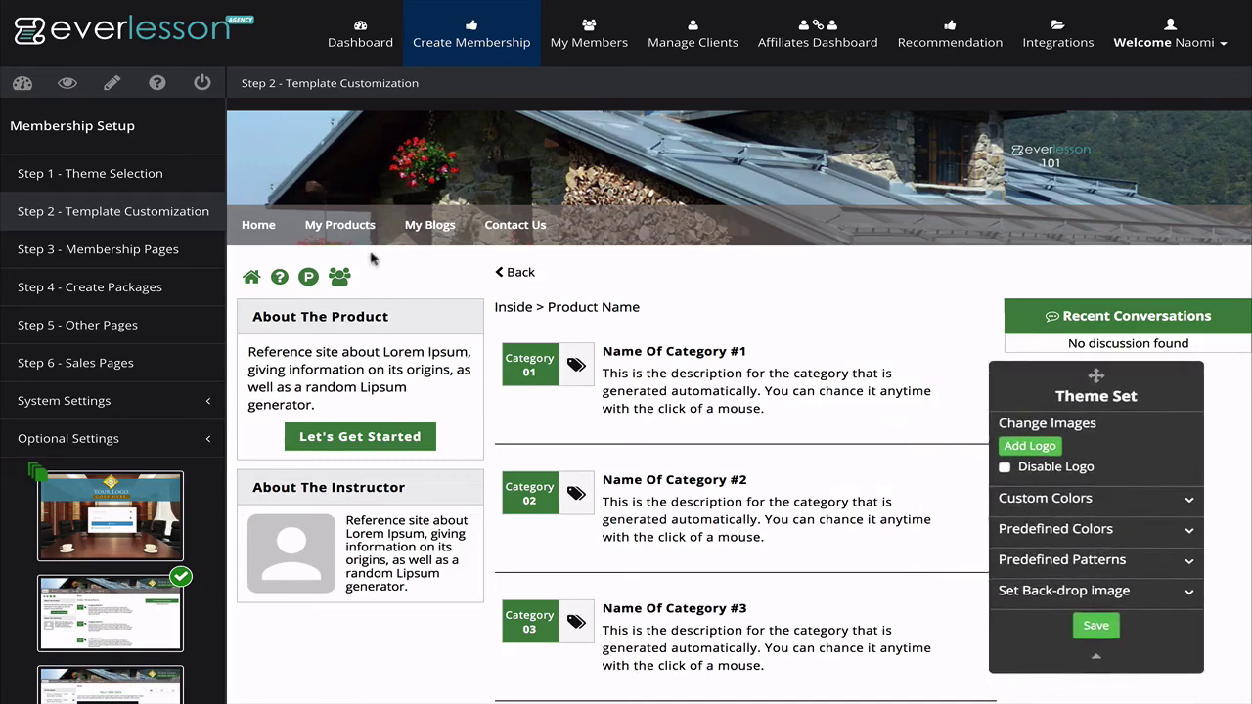
left_click(1190, 530)
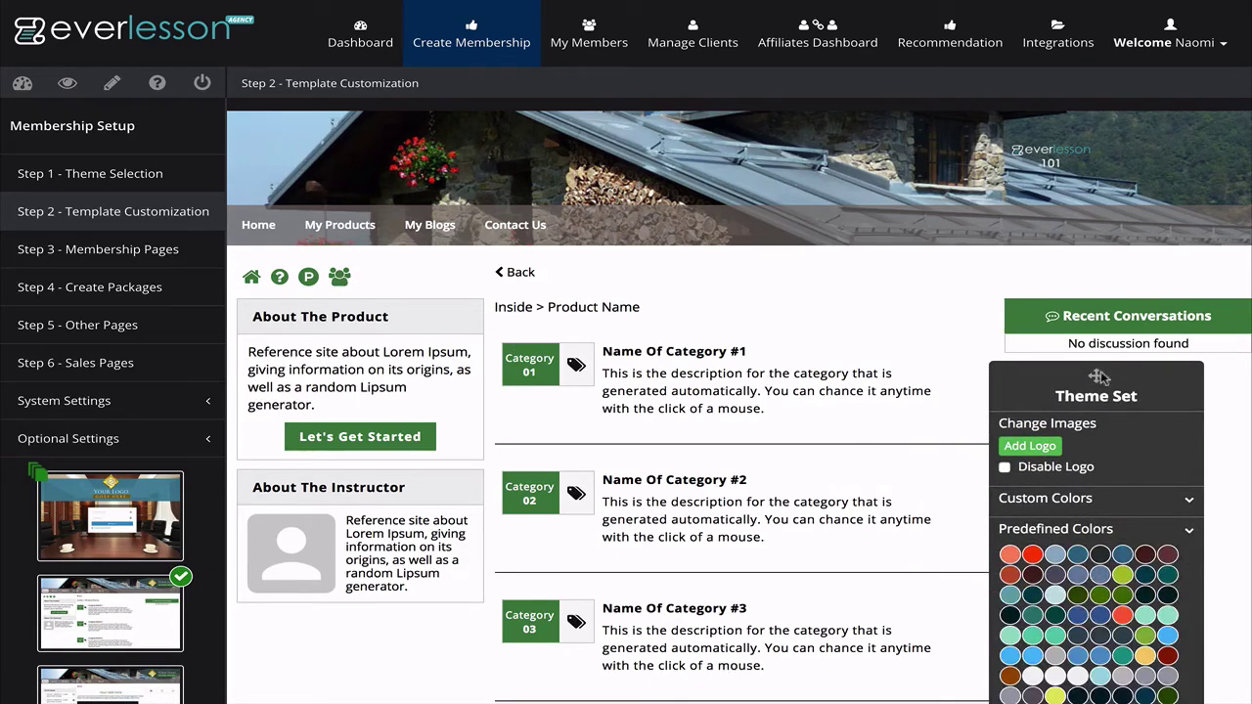
left_click_drag(1094, 376, 1085, 133)
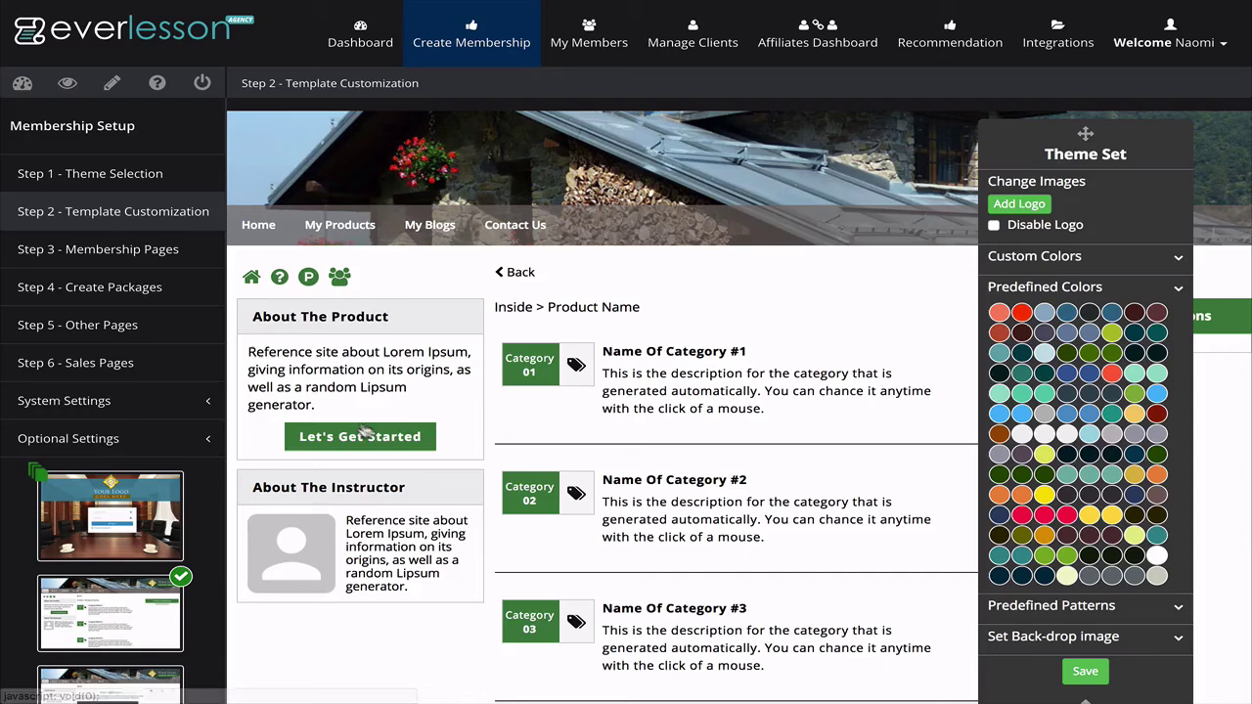
Try the red-orange, steel-blue, near-black, dark red and other schemes, ending on dark brown
left_click(1022, 312)
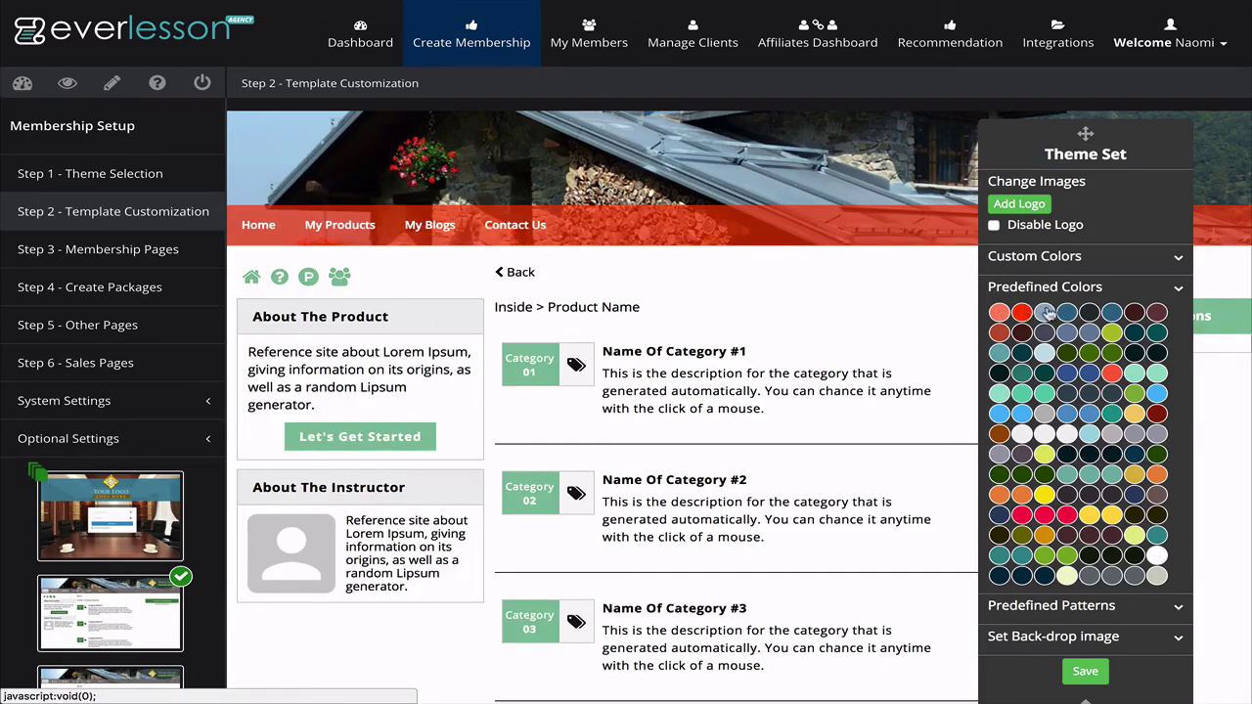
left_click(1045, 312)
left_click(1068, 312)
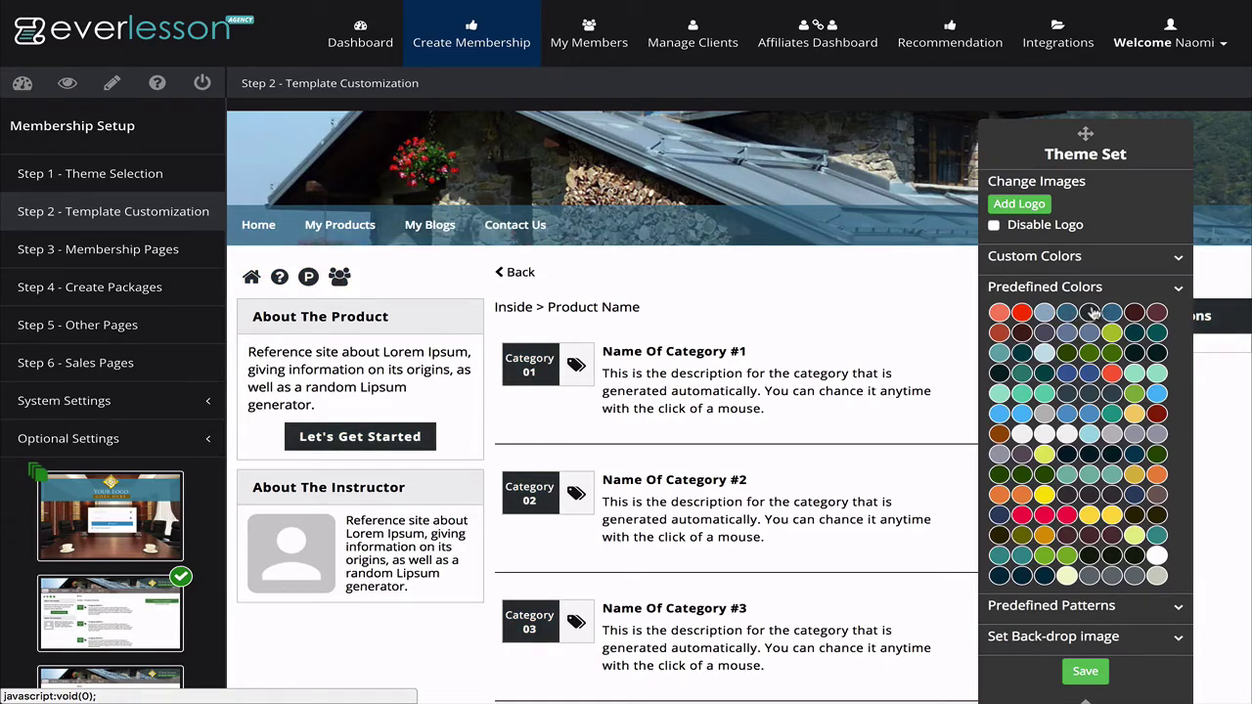
left_click(1091, 313)
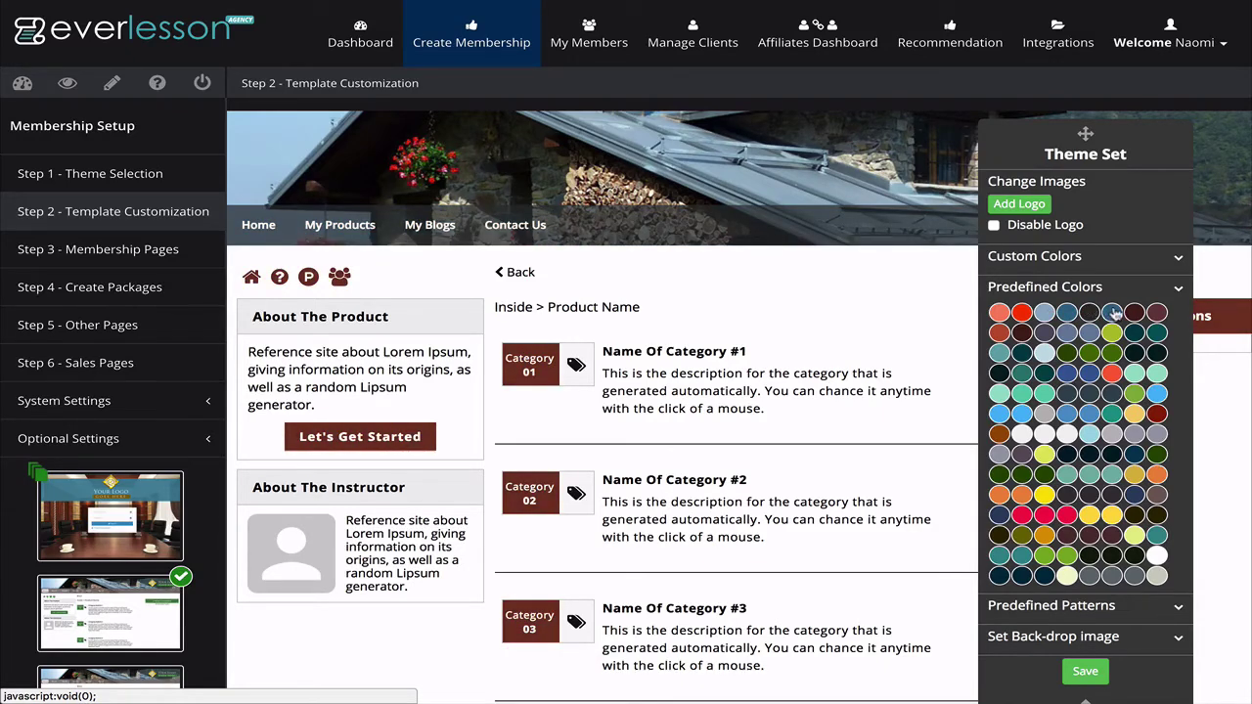
left_click(1113, 312)
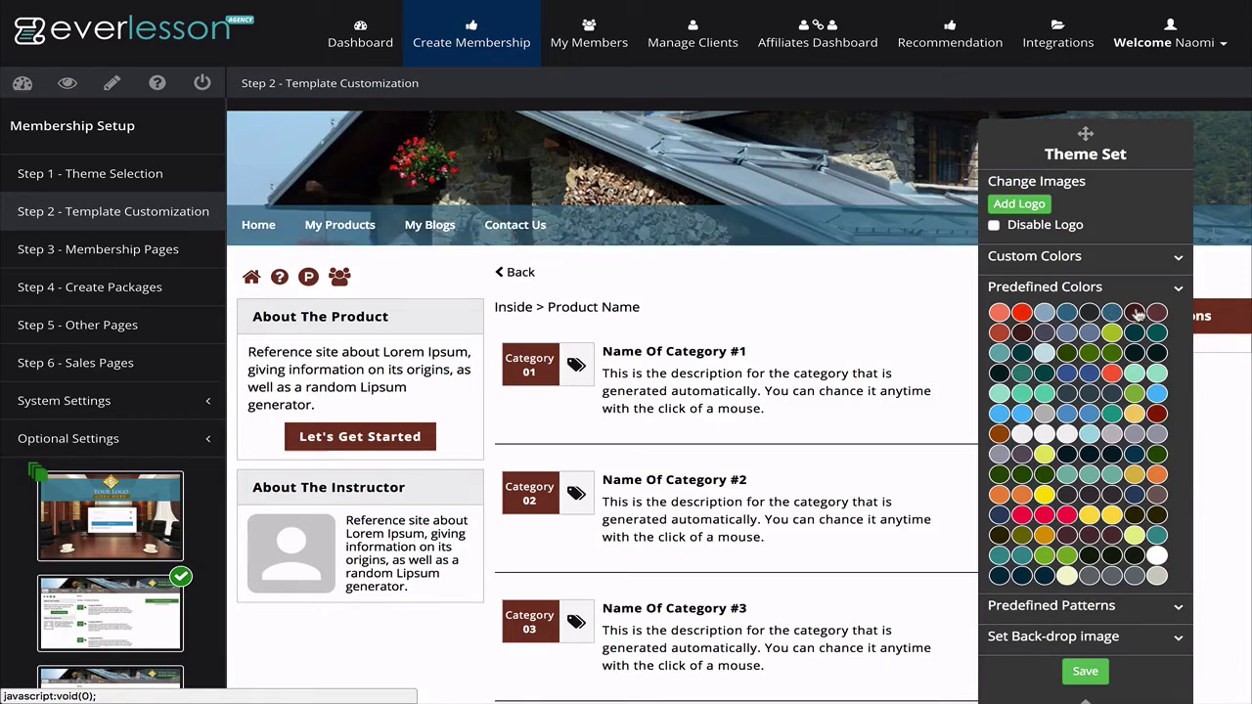
left_click(1135, 312)
left_click(1158, 313)
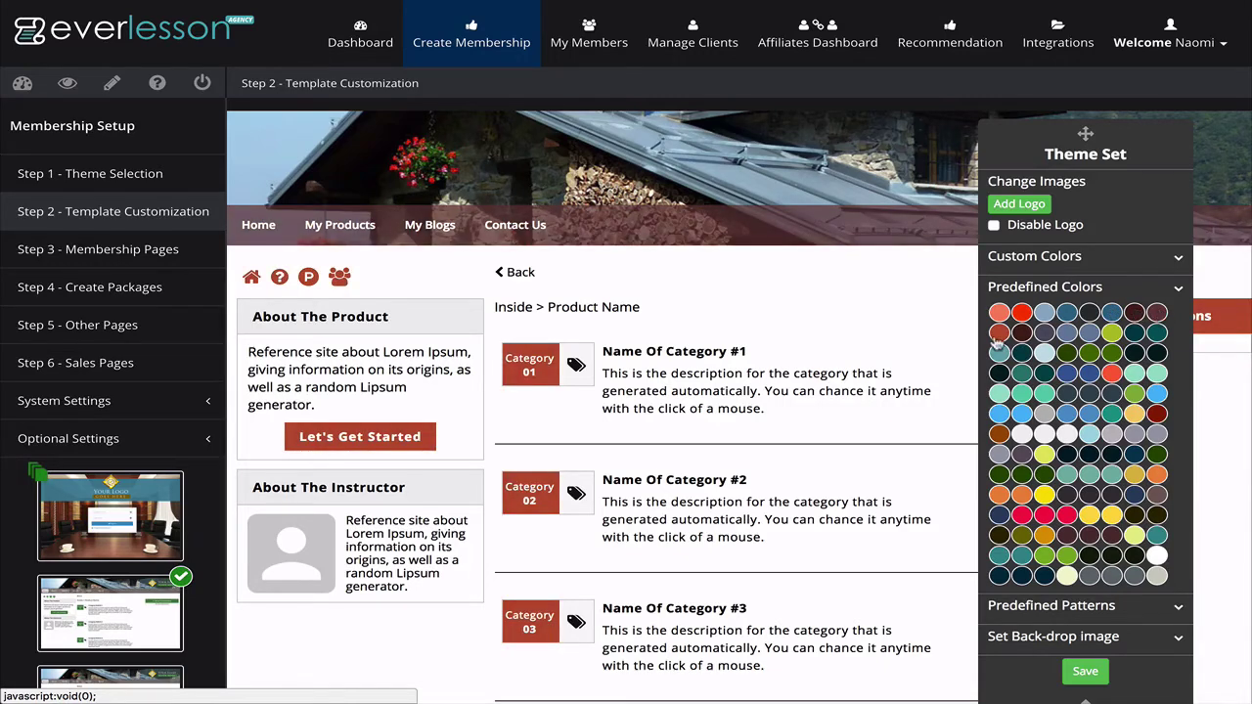
left_click(998, 334)
left_click(1022, 333)
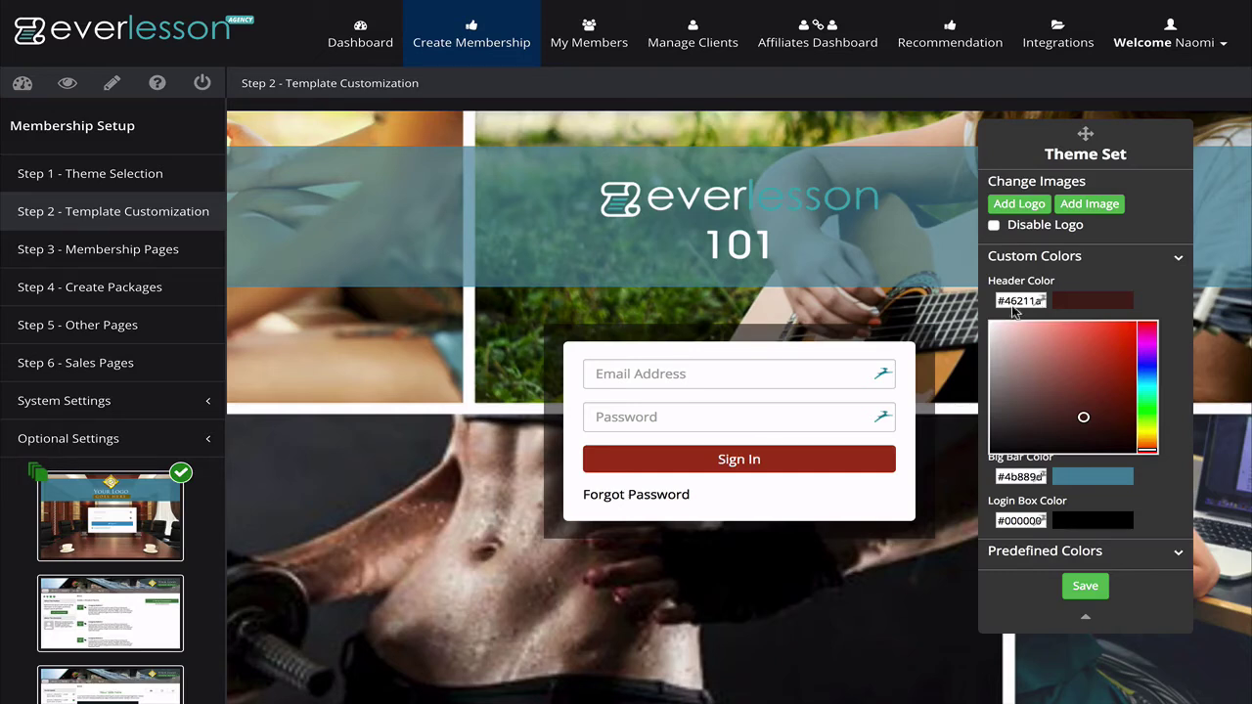
Set the header colour to #786869 and the primary colour to teal #4CA7B7
left_click(1003, 342)
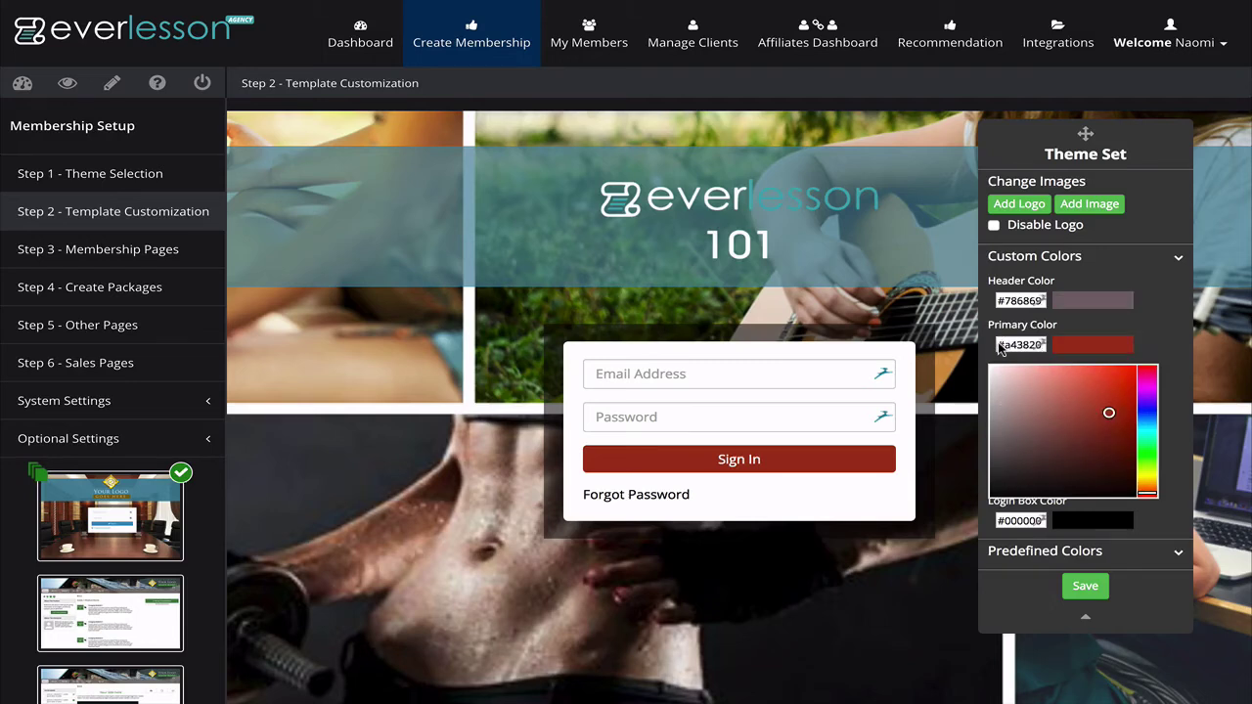
left_click_drag(1001, 349, 1040, 353)
type("#4CA7B7")
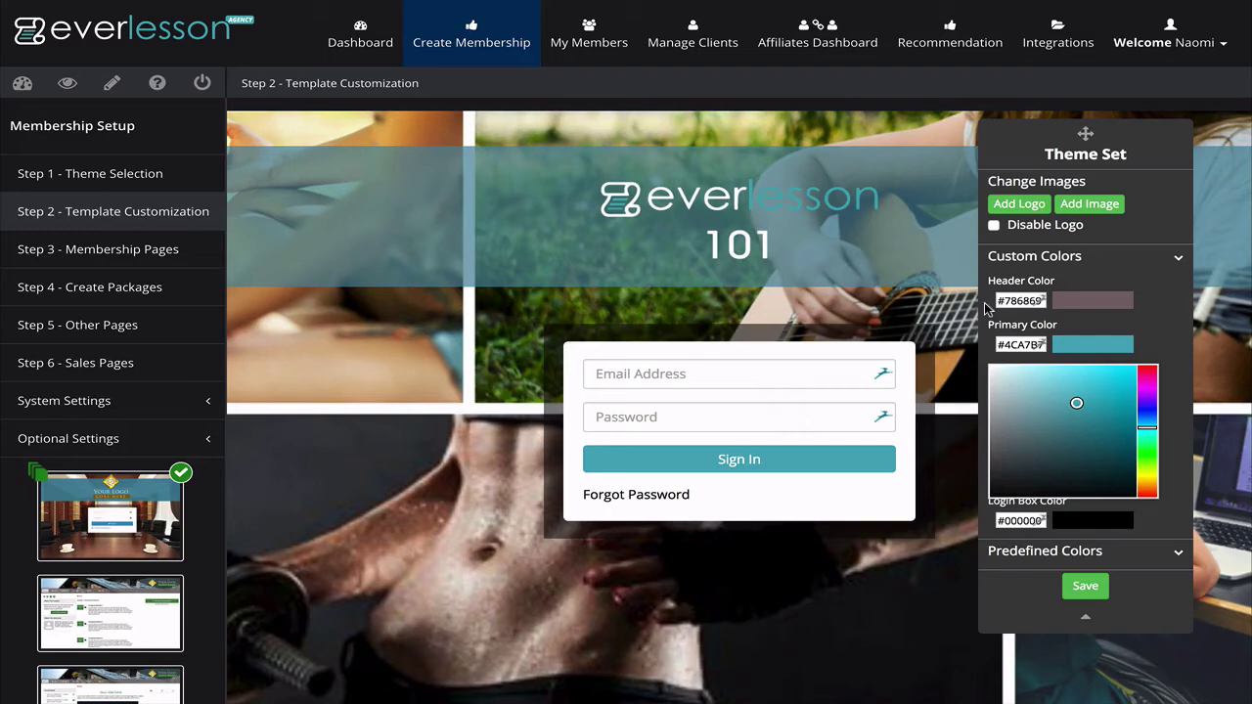
left_click(1139, 331)
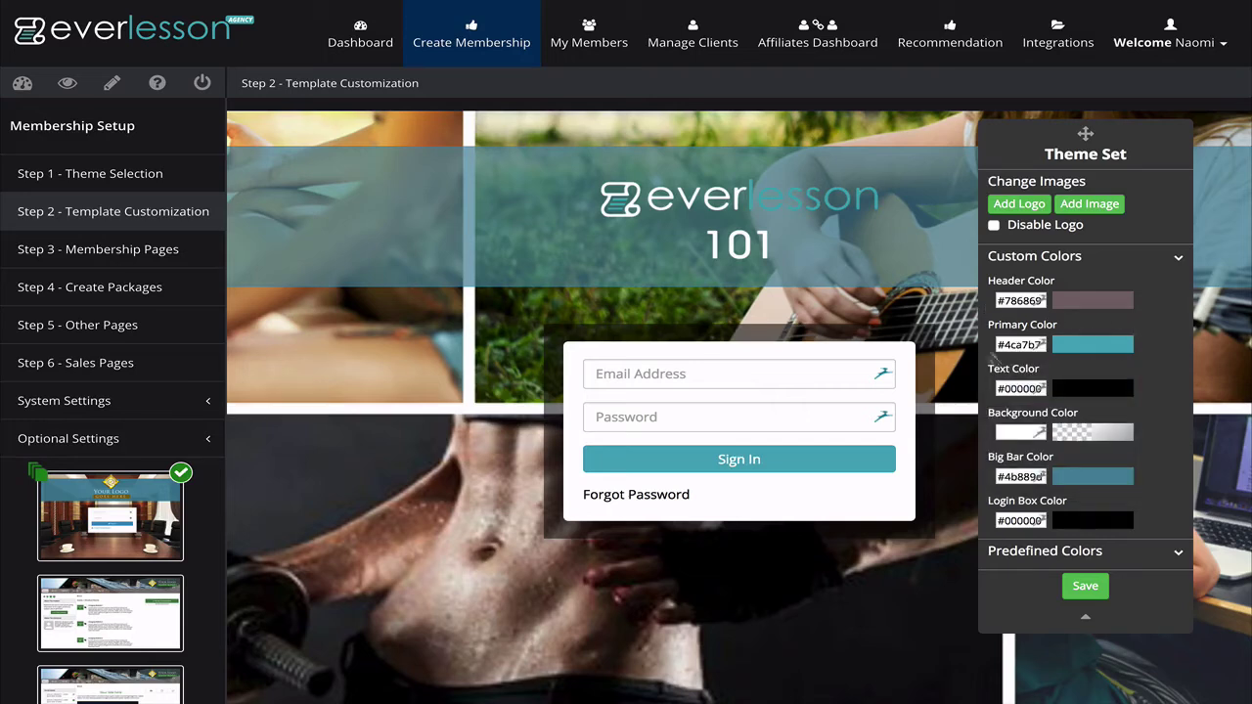
Make the big bar black, keep the login box black, and save the theme
left_click(1018, 477)
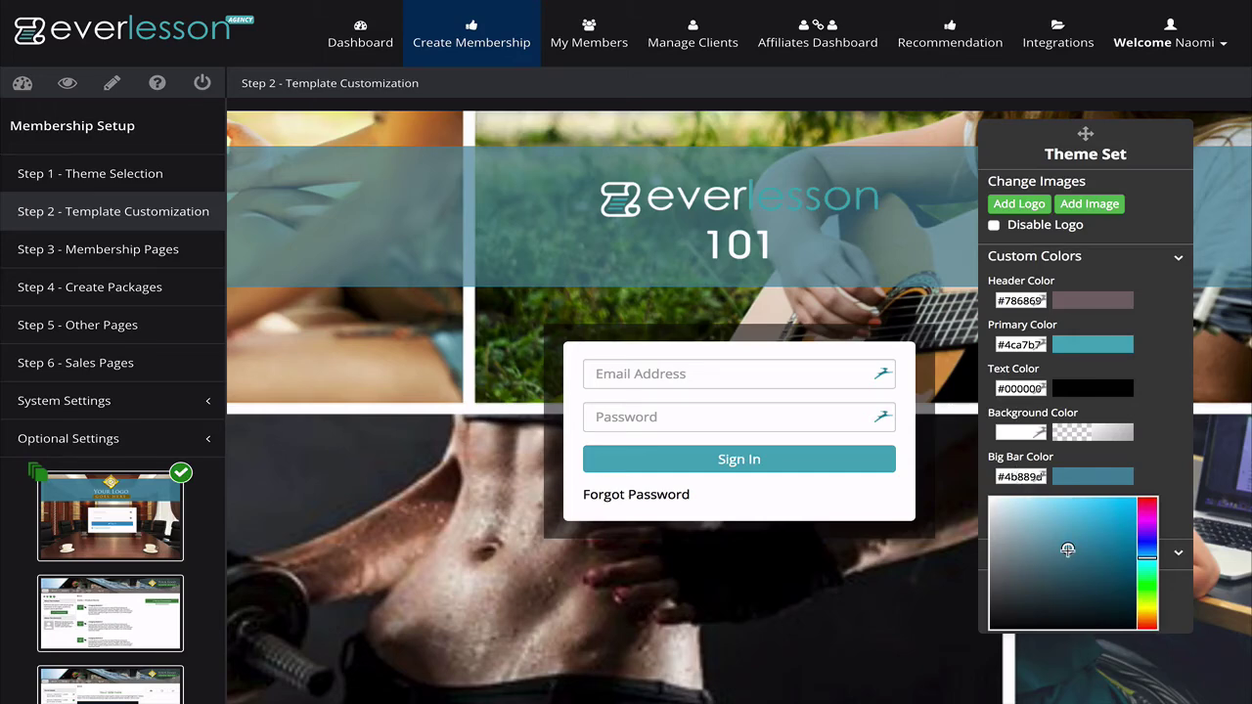
left_click_drag(1068, 550, 1138, 631)
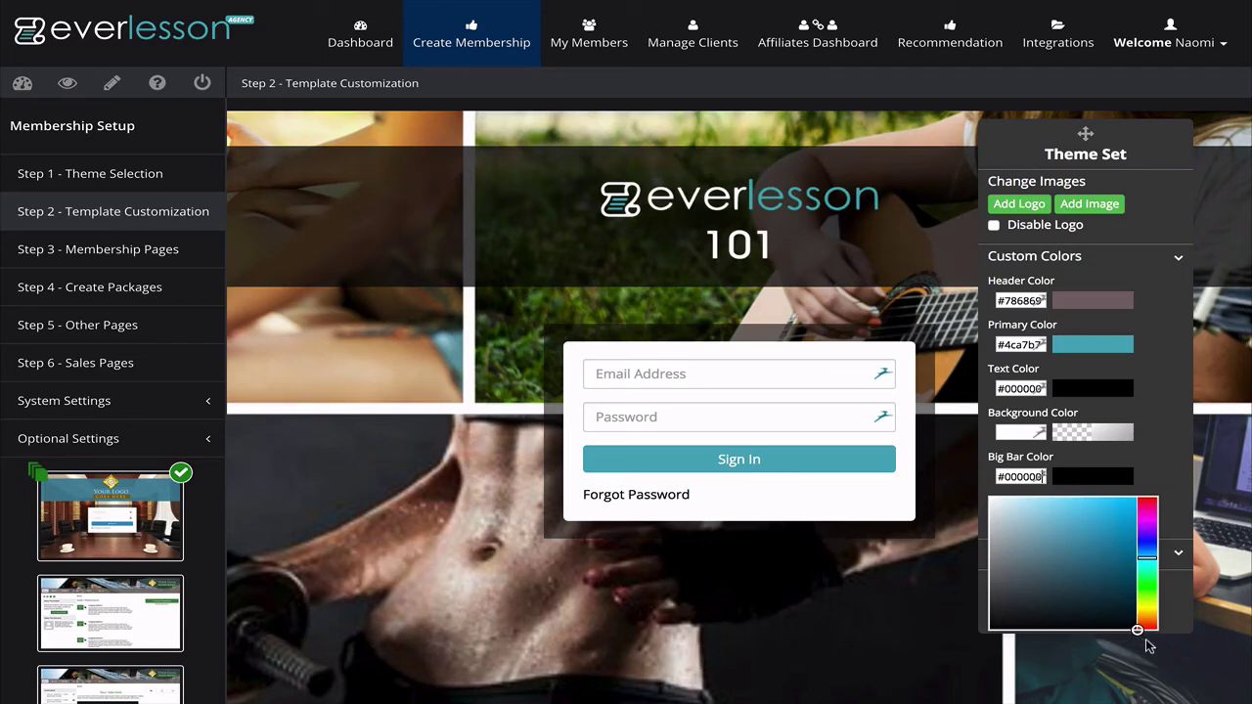
left_click(978, 525)
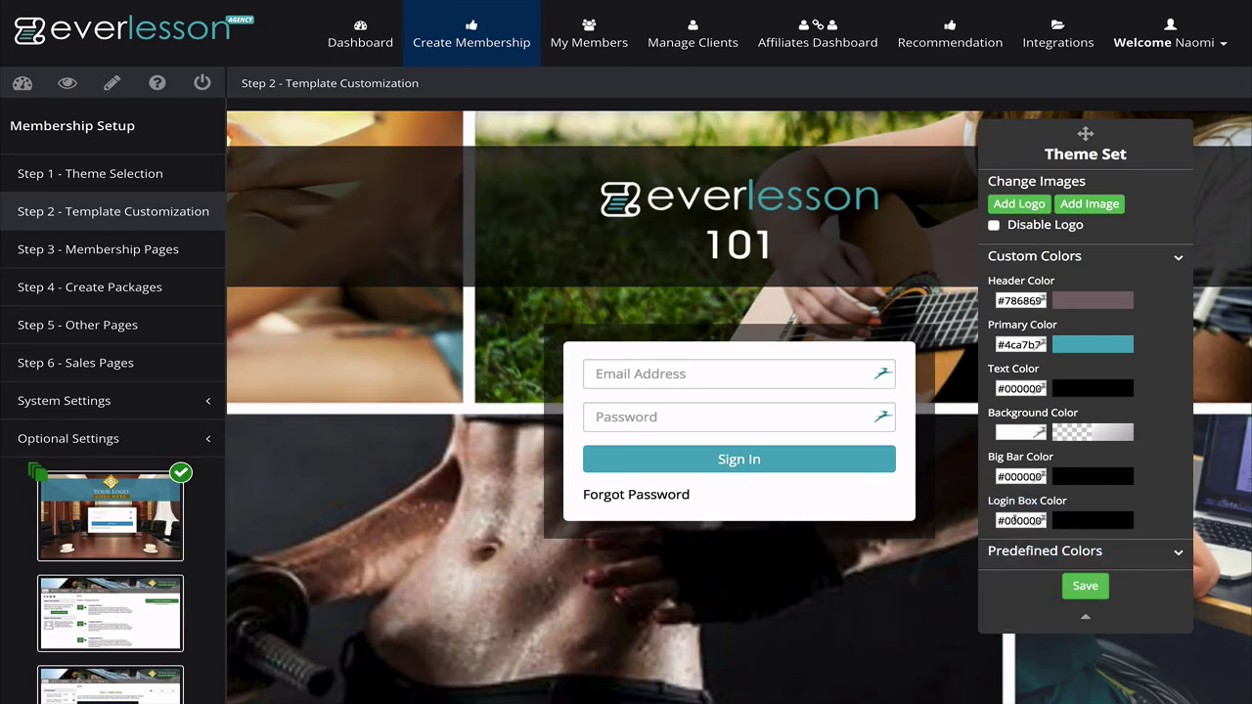
left_click(1014, 521)
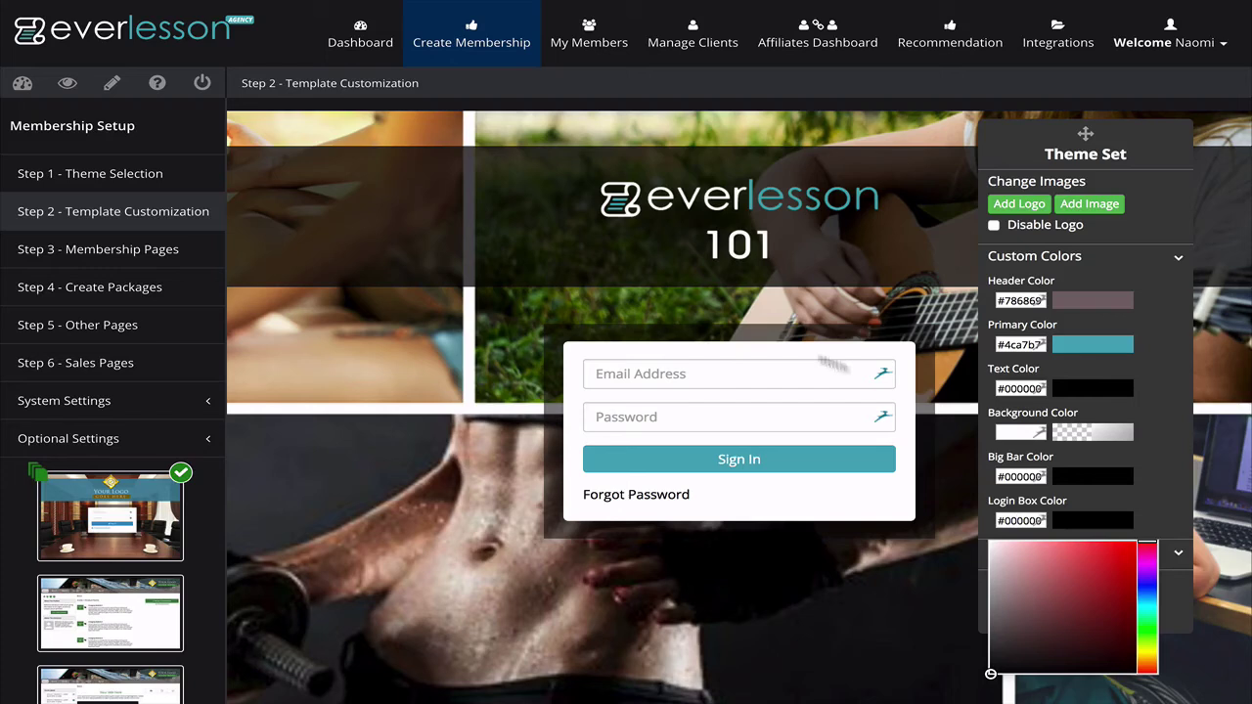
left_click(993, 666)
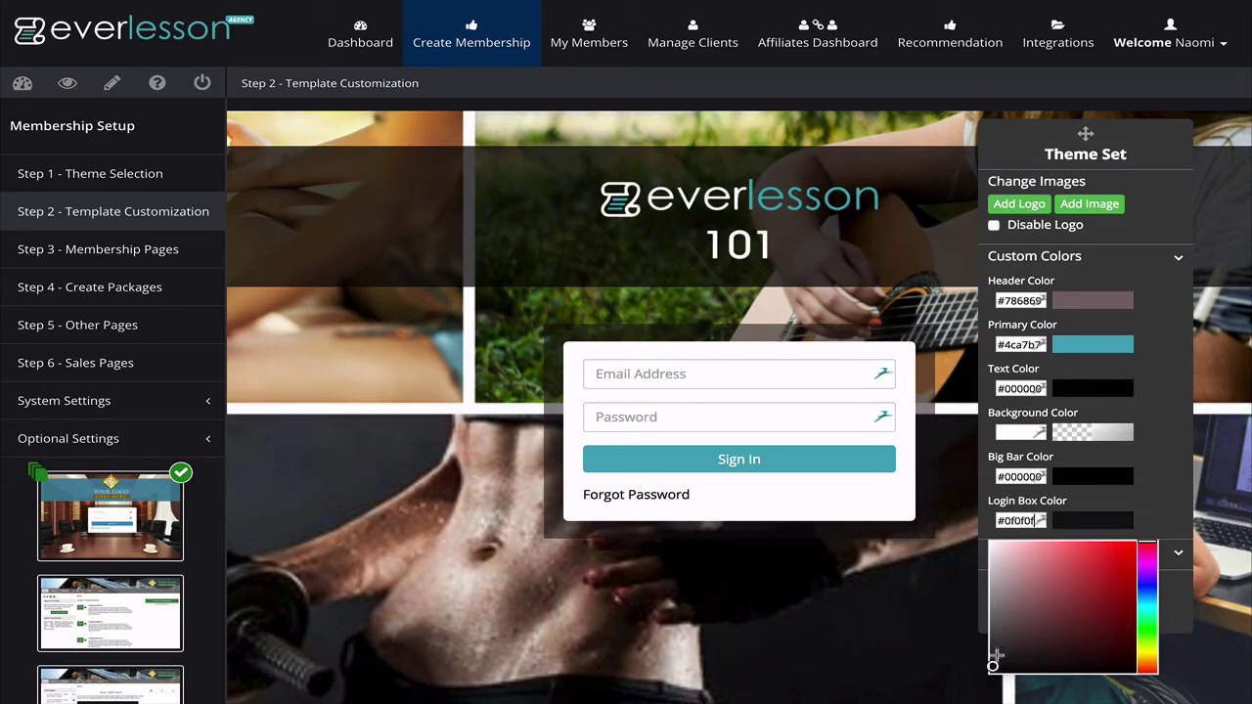
mouse_move(993, 666)
left_mouse_down()
mouse_move(1093, 561)
mouse_move(1138, 541)
mouse_move(1066, 542)
mouse_move(988, 581)
mouse_move(967, 695)
left_mouse_up()
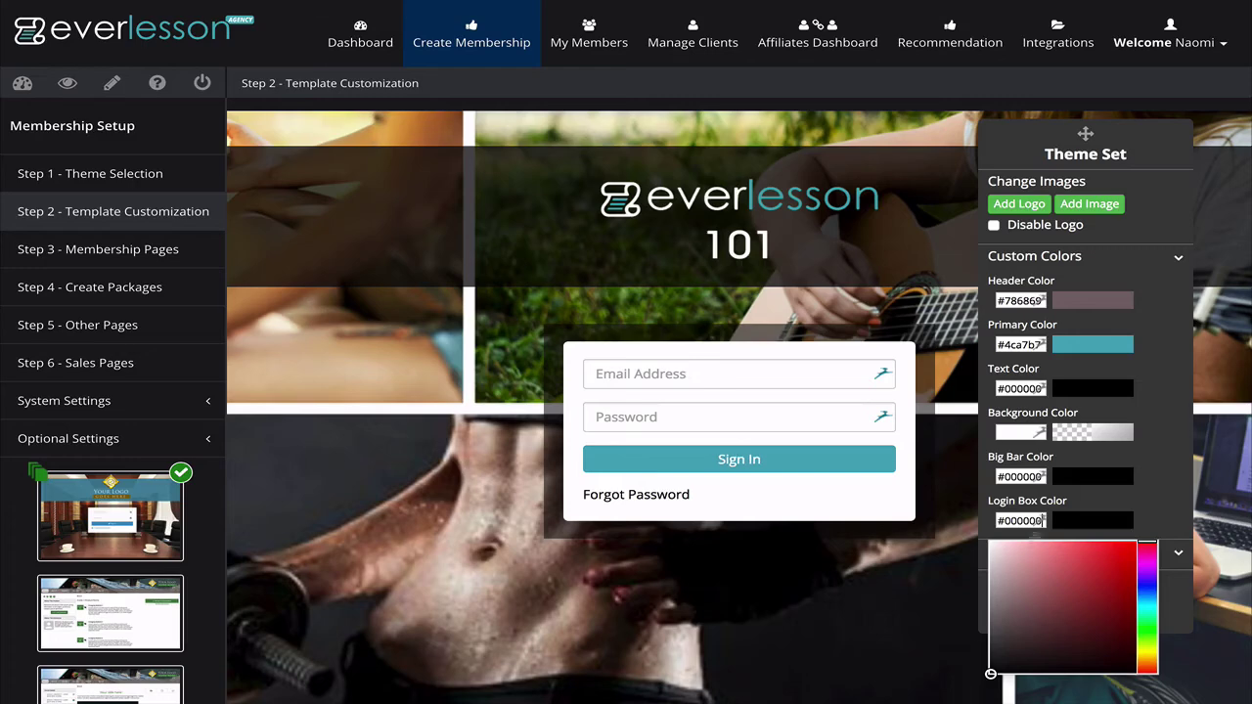
left_click(1164, 450)
left_click(1083, 587)
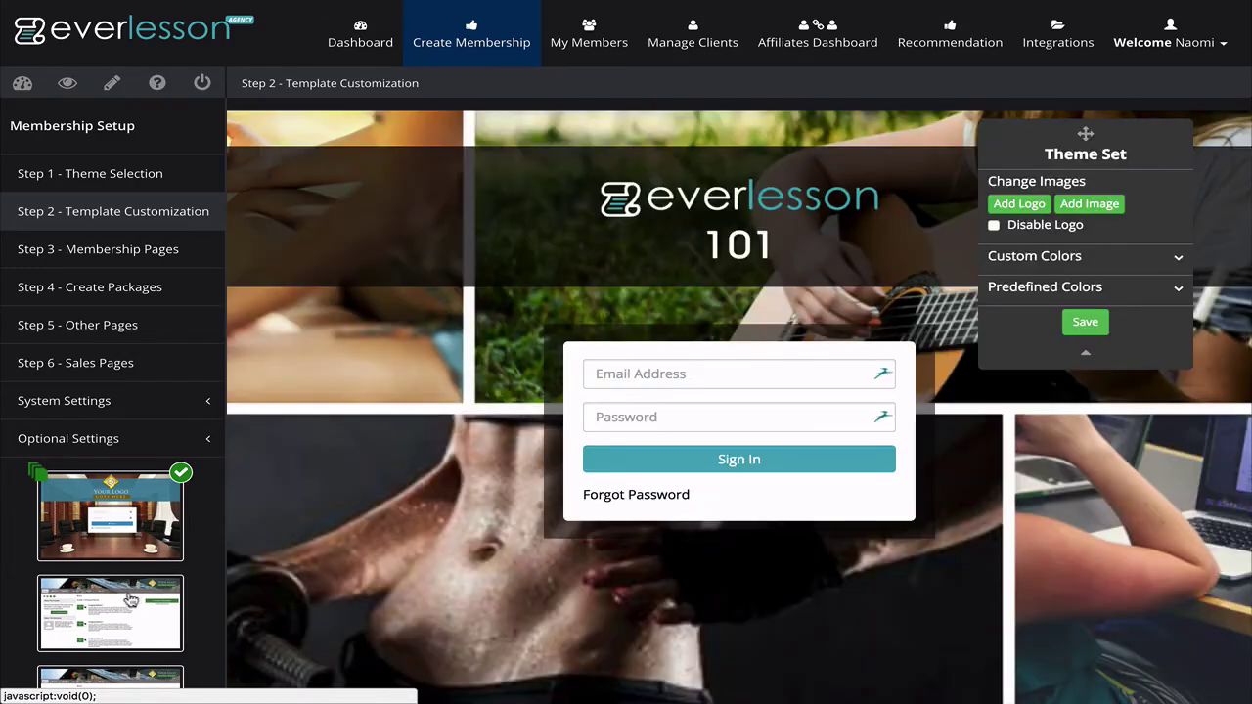
Insert the collage image as the category page backdrop, stretched to Cover
left_click(130, 600)
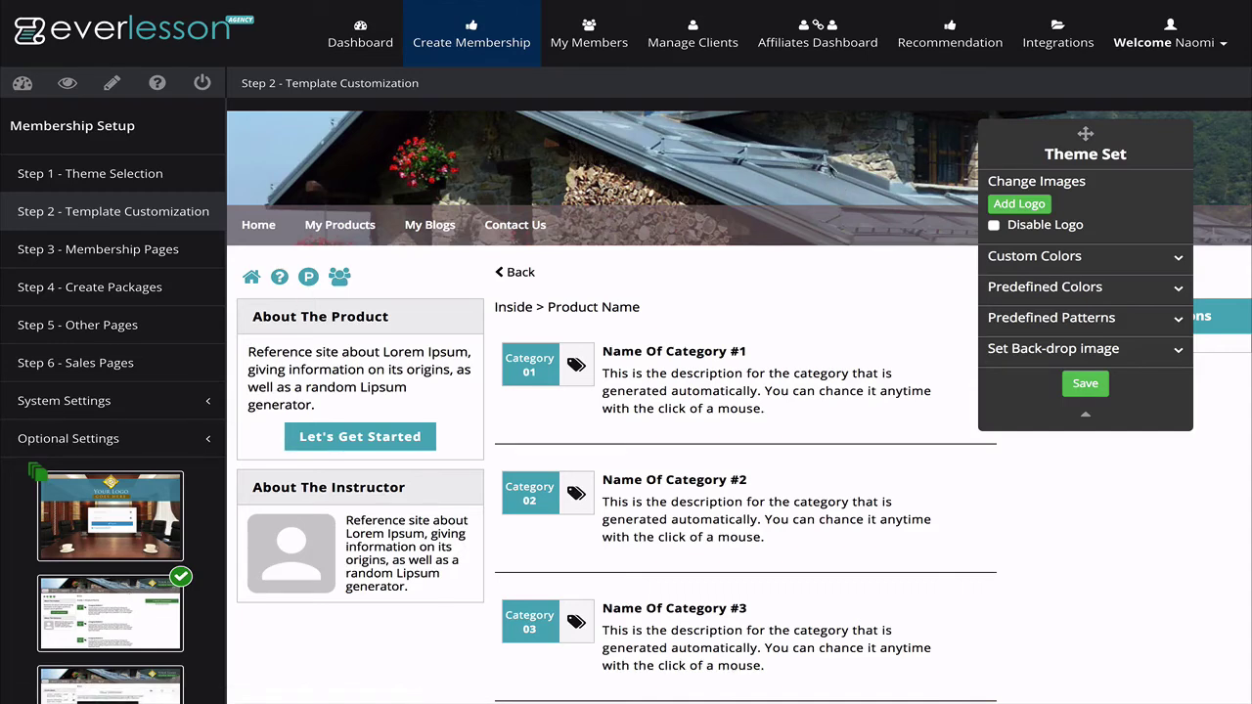
left_click(1179, 353)
left_click(1022, 369)
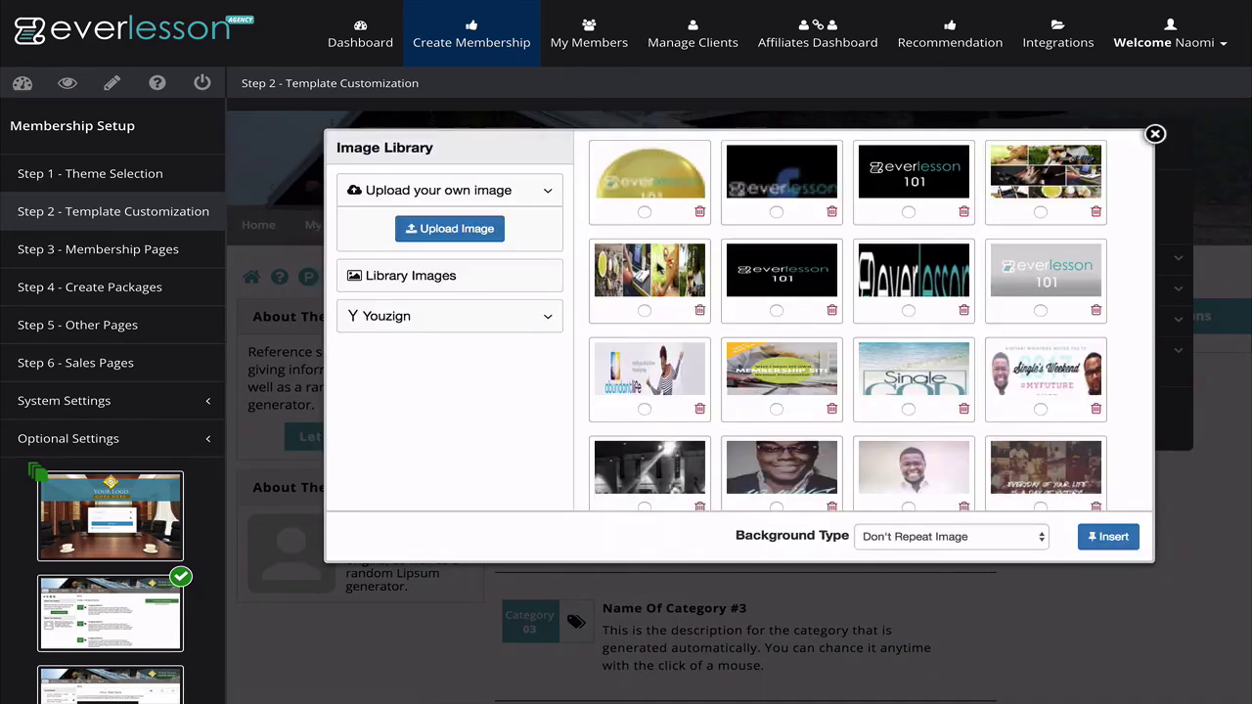
left_click(644, 310)
left_click(981, 541)
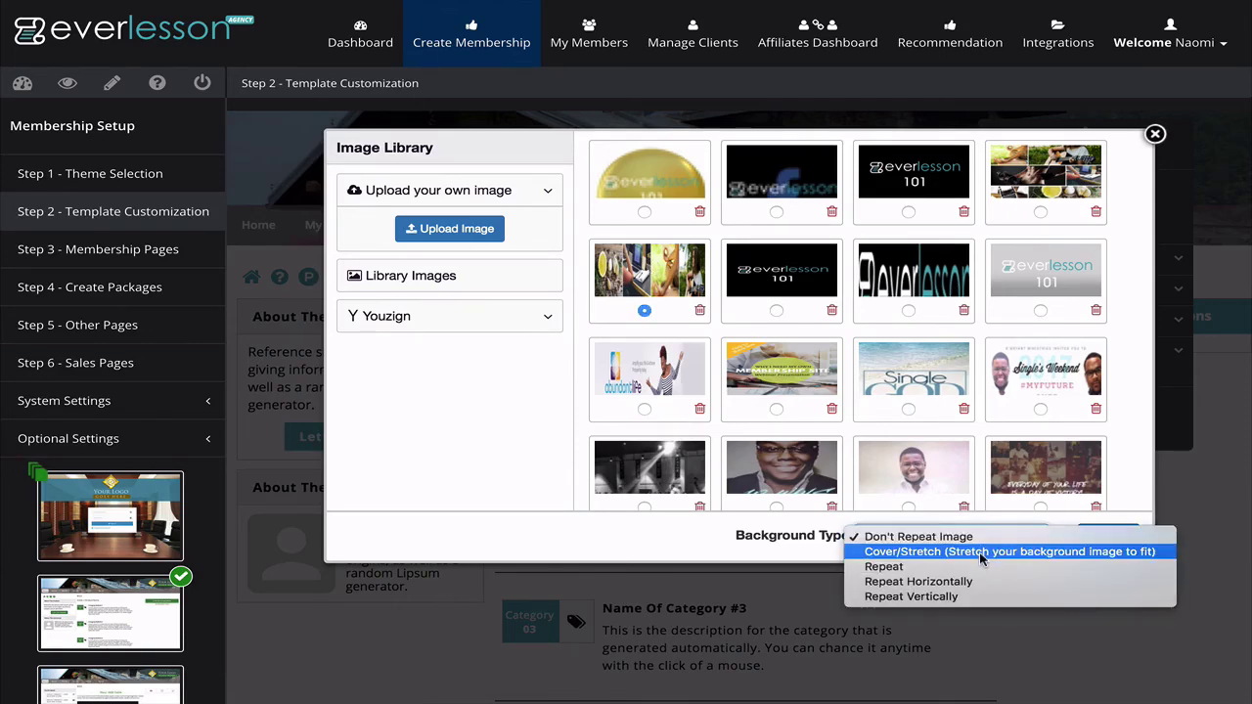
left_click(982, 552)
left_click(1095, 537)
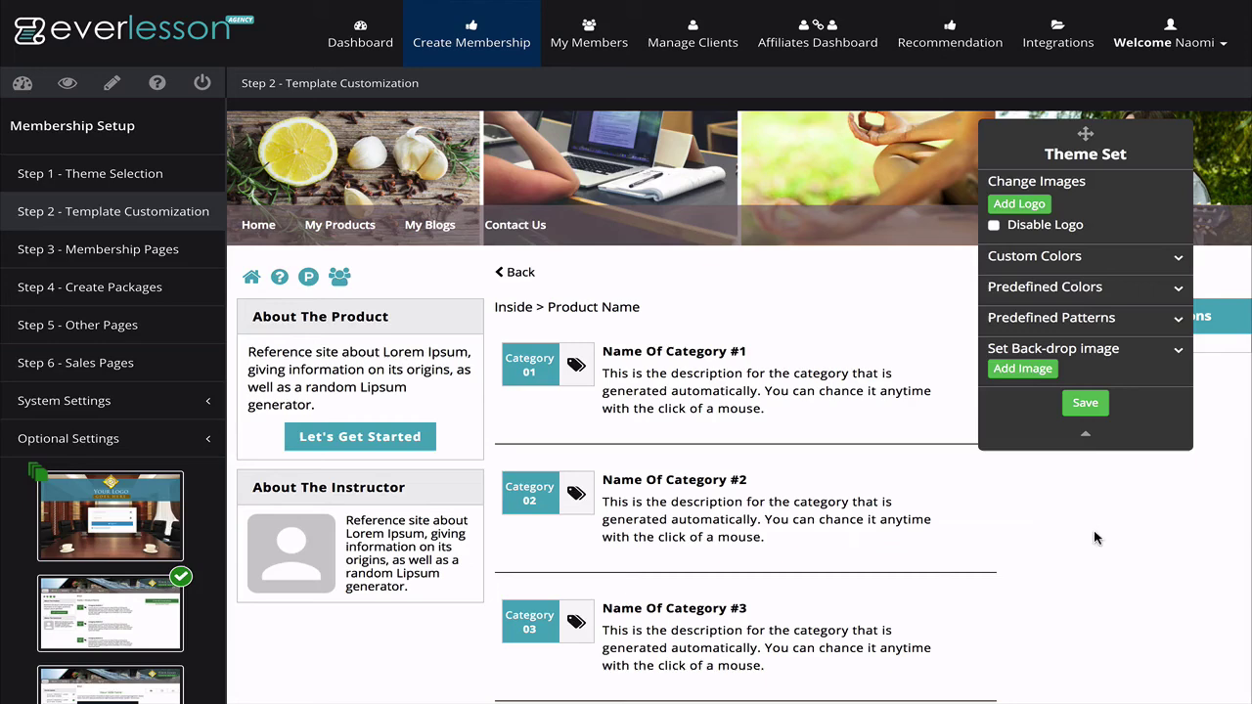
Save the category page theme with its new collage backdrop
left_click(1018, 256)
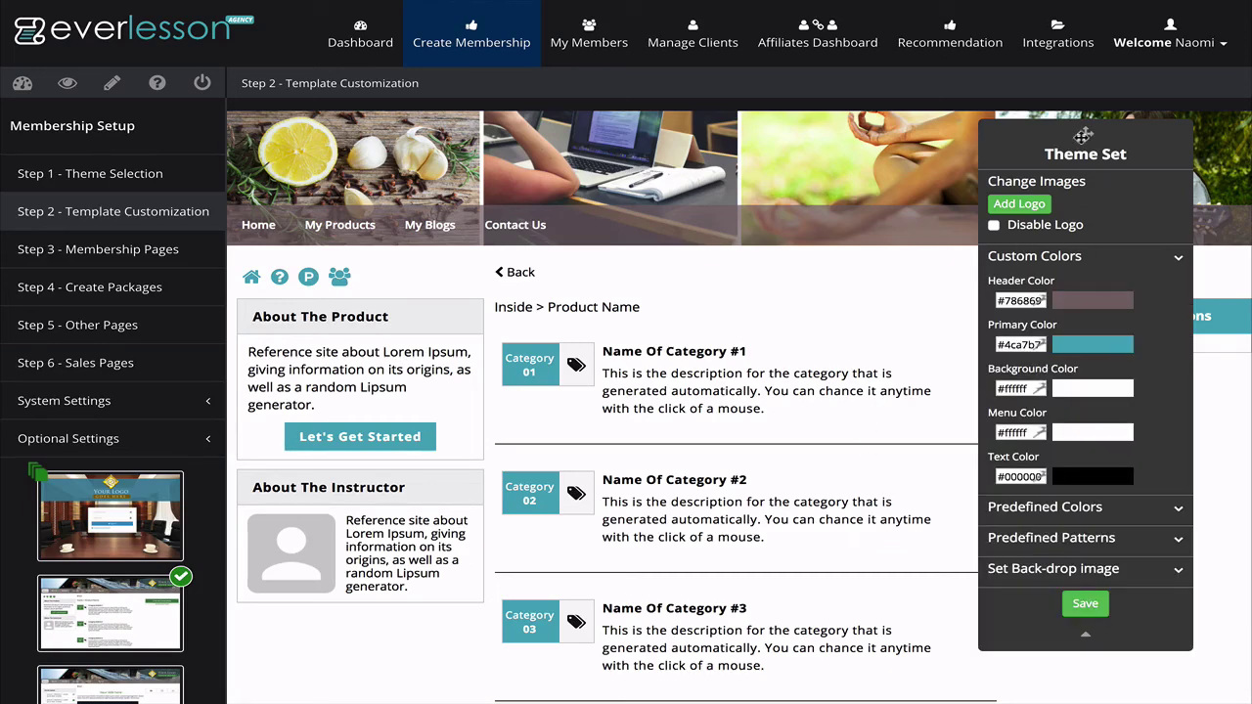
left_click(1086, 604)
scroll(661, 446, "down", 2)
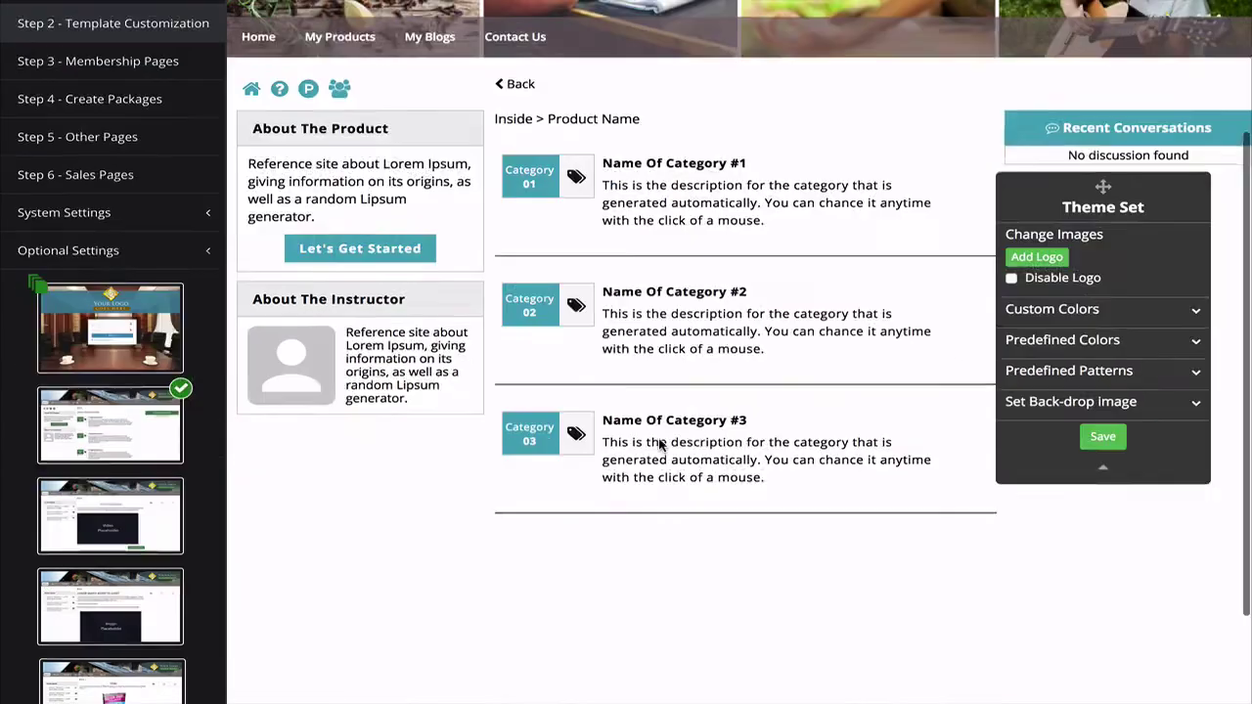
scroll(662, 445, "up", 2)
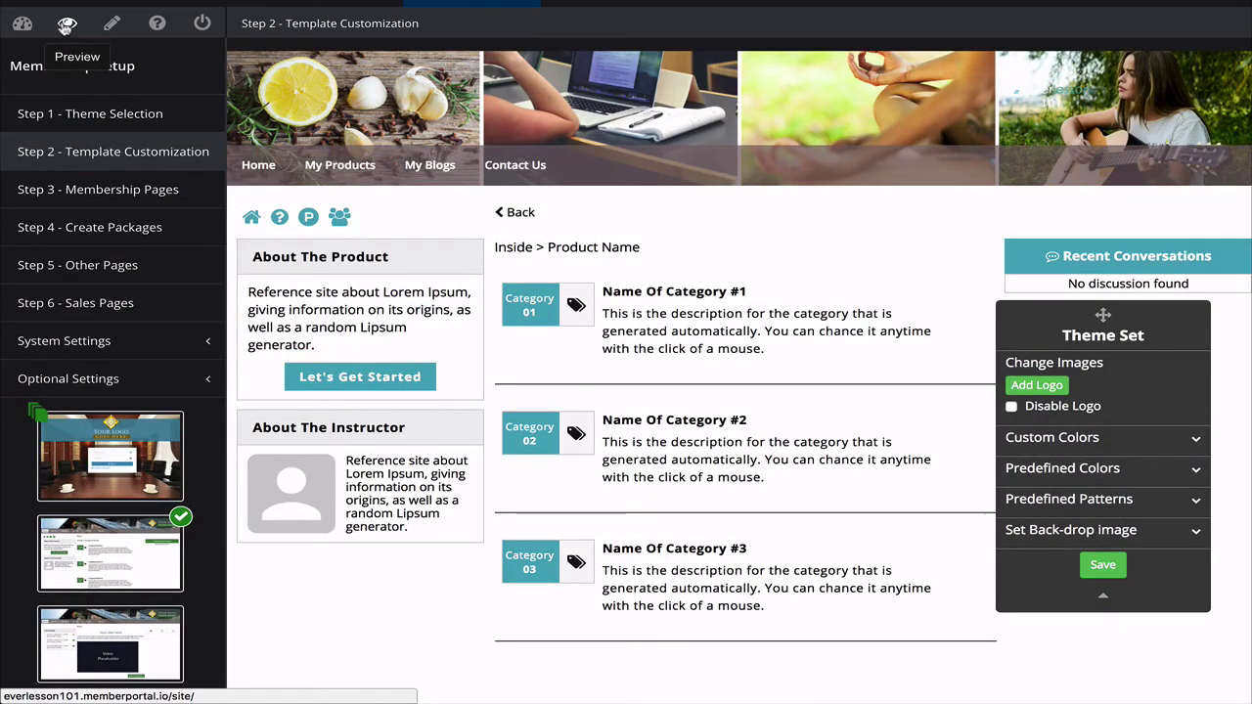
Preview the everlesson 101 login page with its collage background and teal Sign In button
left_click(66, 24)
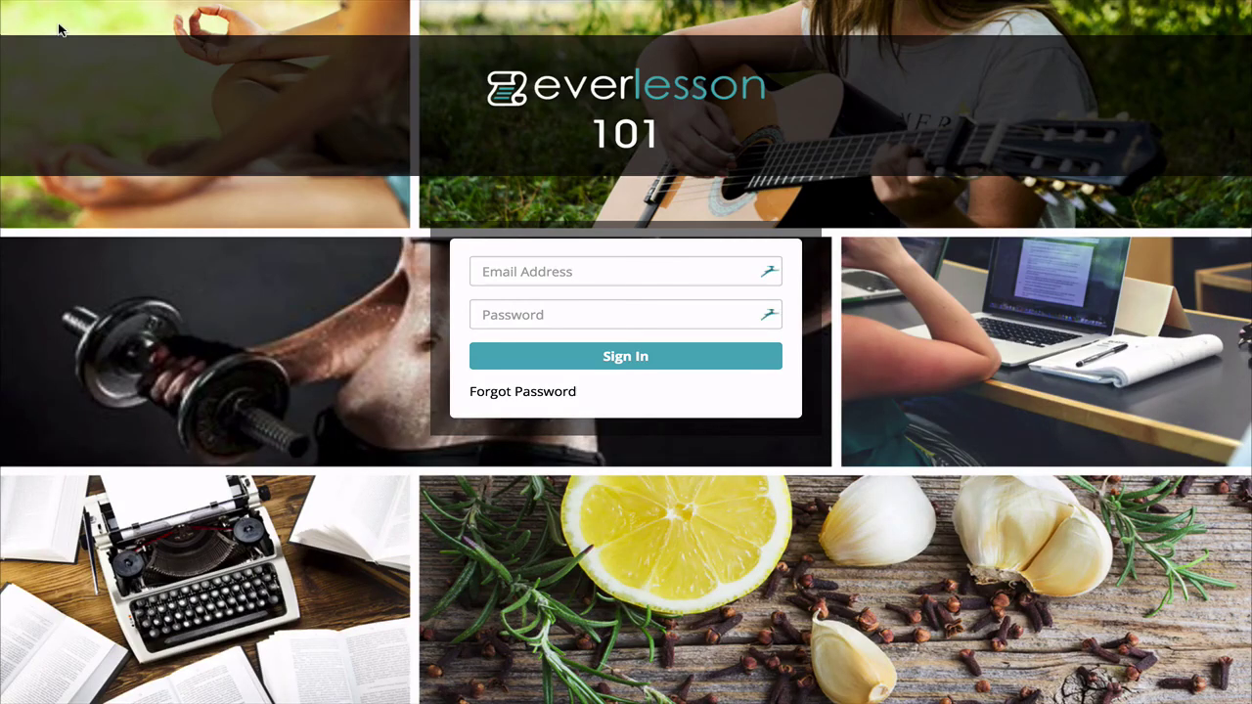